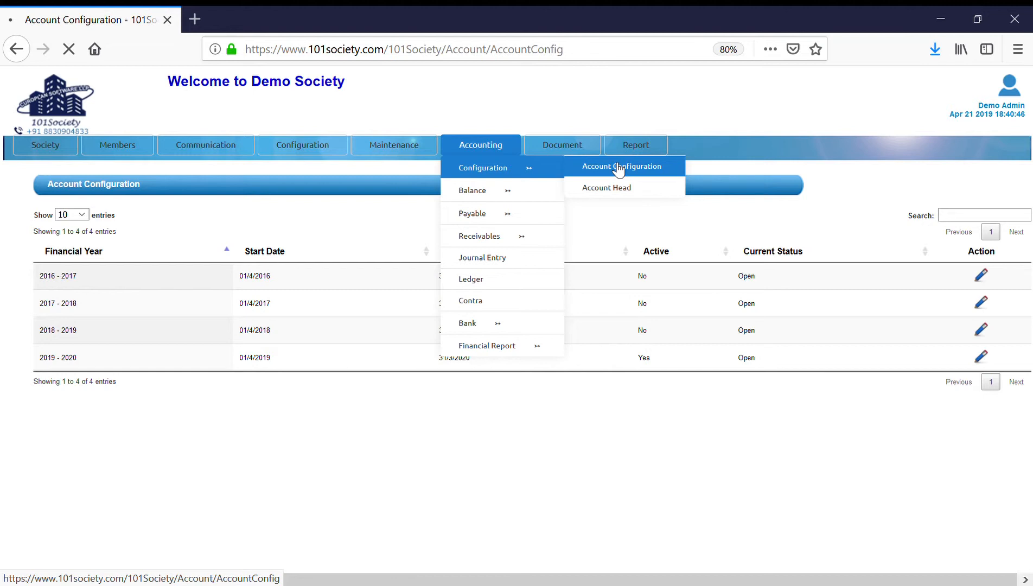
# Step: Open the account configuration and make 2018 - 2019 the active financial year, saving the change
pyautogui.moveTo(630, 161)
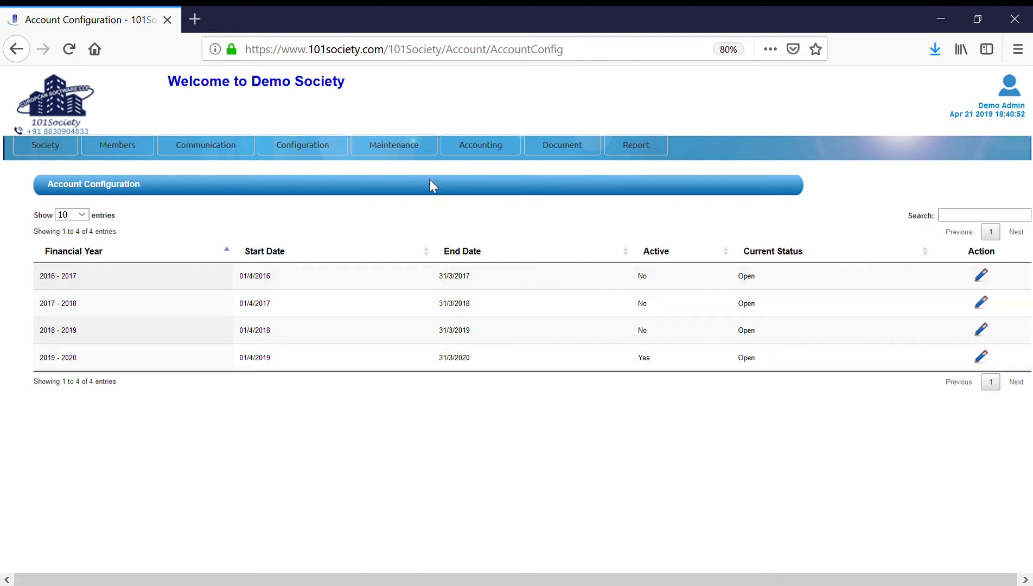
pyautogui.moveTo(479, 148)
pyautogui.moveTo(489, 168)
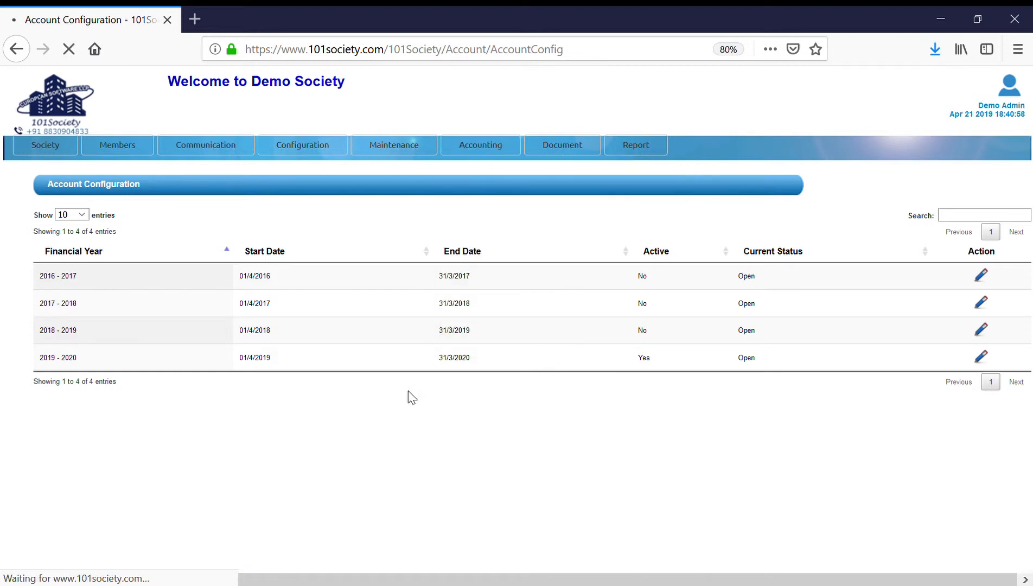
pyautogui.click(986, 330)
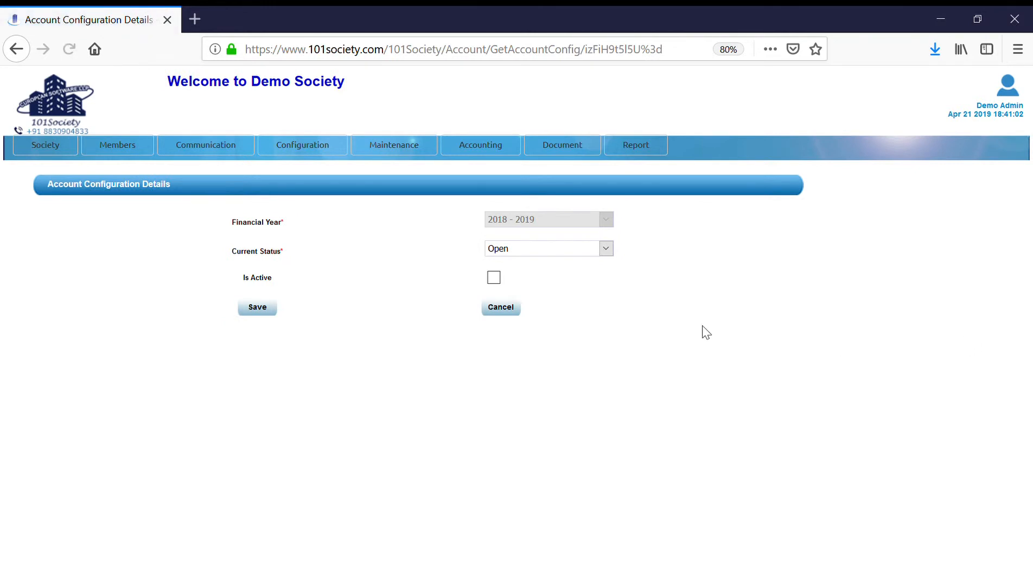
pyautogui.click(494, 280)
pyautogui.click(264, 311)
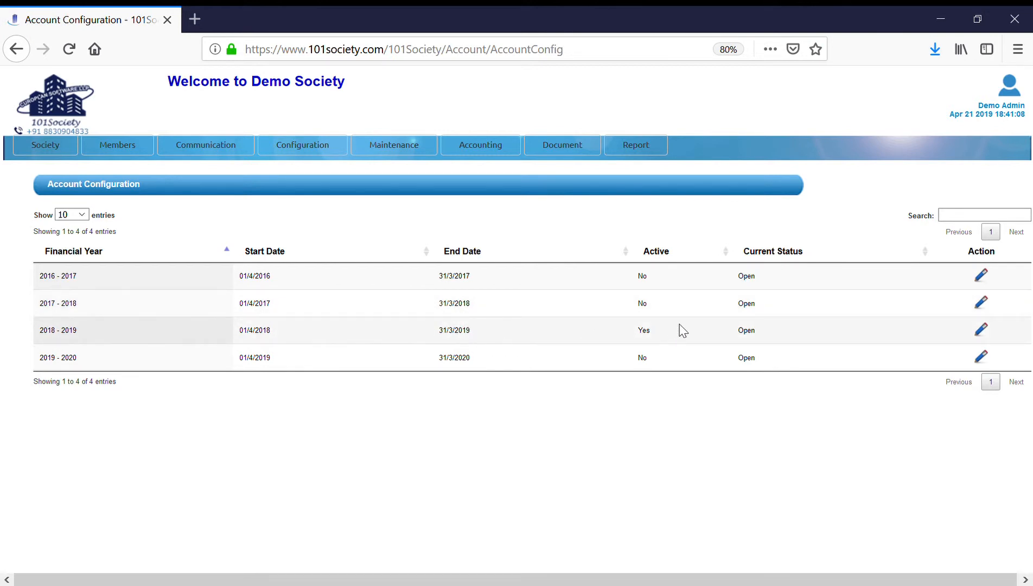
# Step: Make 2019 - 2020 the active financial year and save the change
pyautogui.click(982, 359)
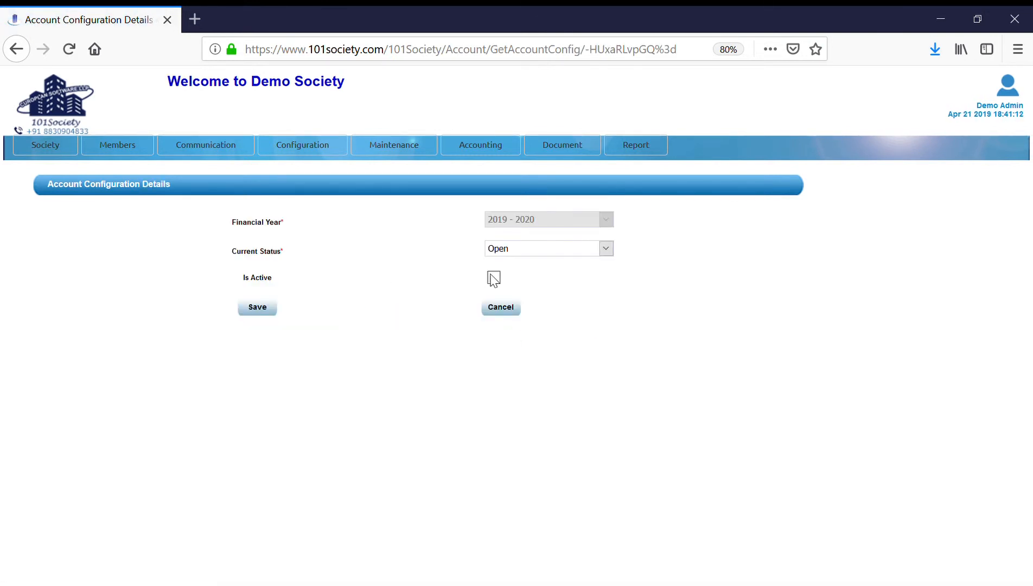
pyautogui.click(267, 314)
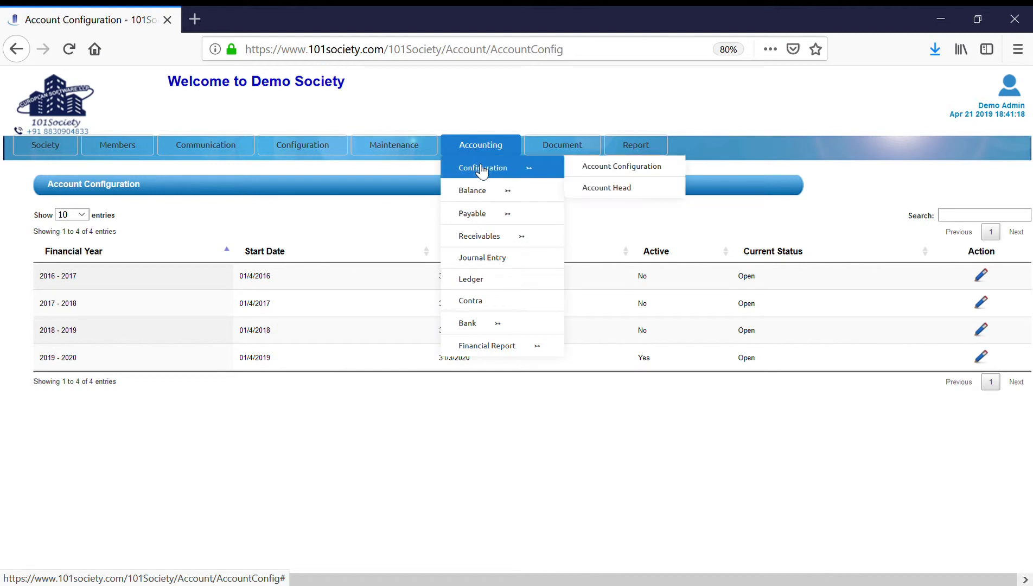
# Step: Open the account heads and examine the entries under Income, Expense, Asset and its Fixed Assets group
pyautogui.click(614, 191)
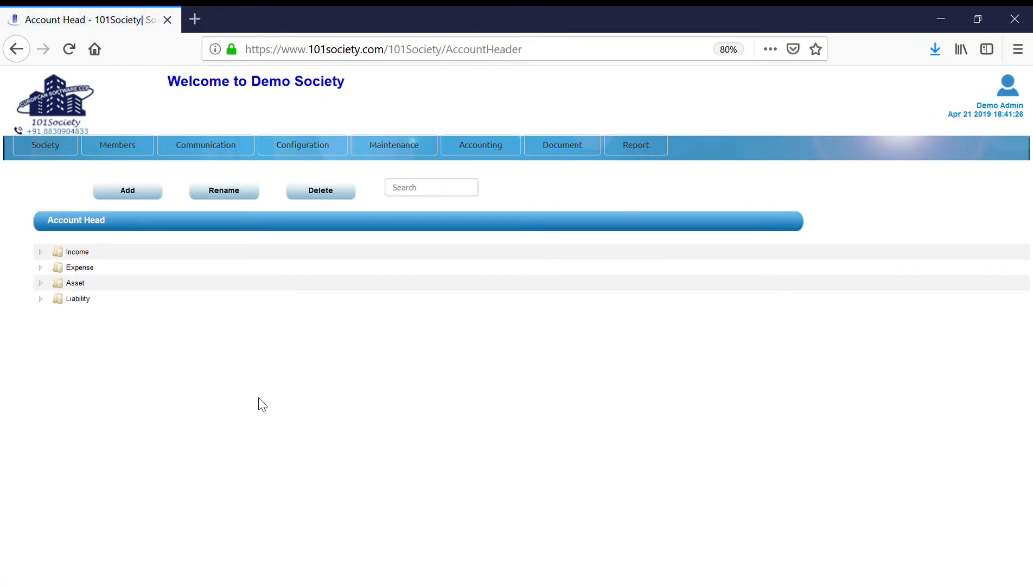
pyautogui.click(41, 252)
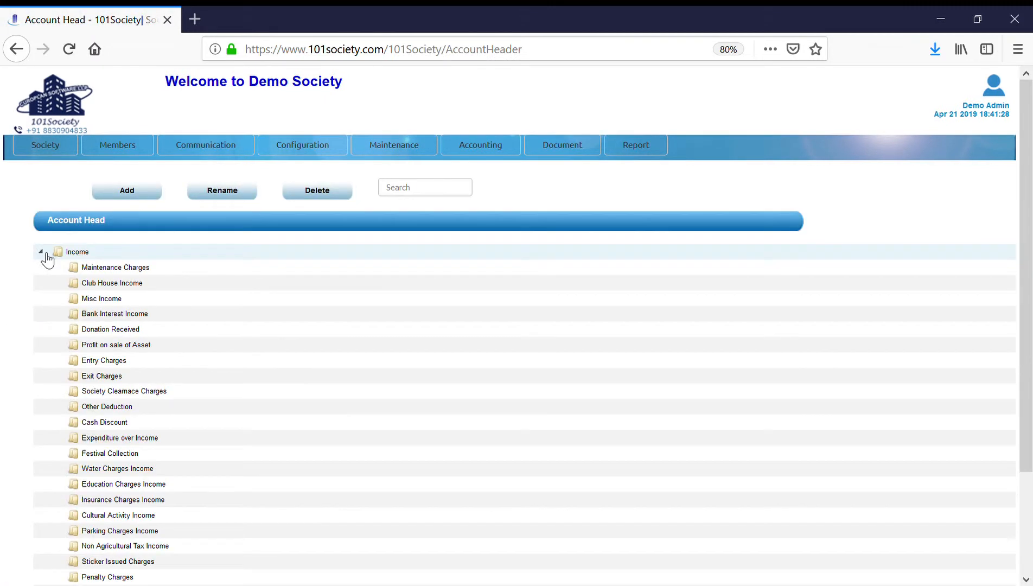
pyautogui.scroll(-3, 132, 339)
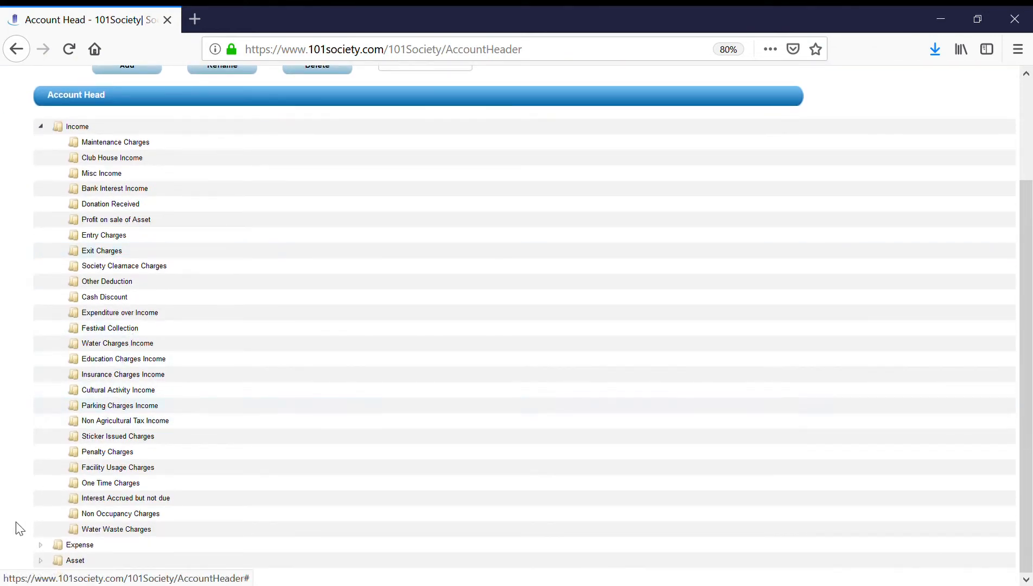
pyautogui.click(41, 545)
pyautogui.scroll(-10, 85, 502)
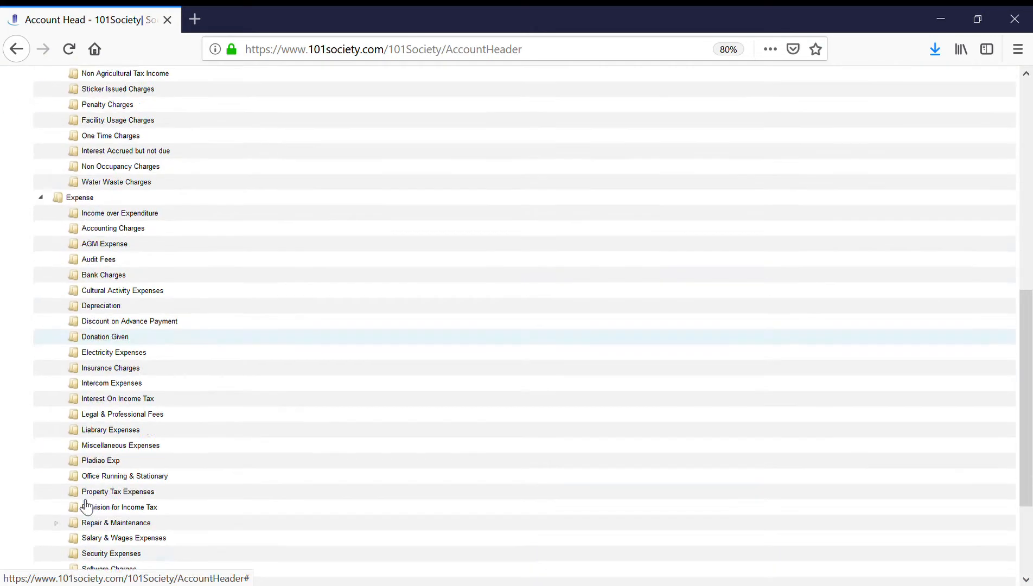
pyautogui.scroll(-2, 85, 506)
pyautogui.click(41, 558)
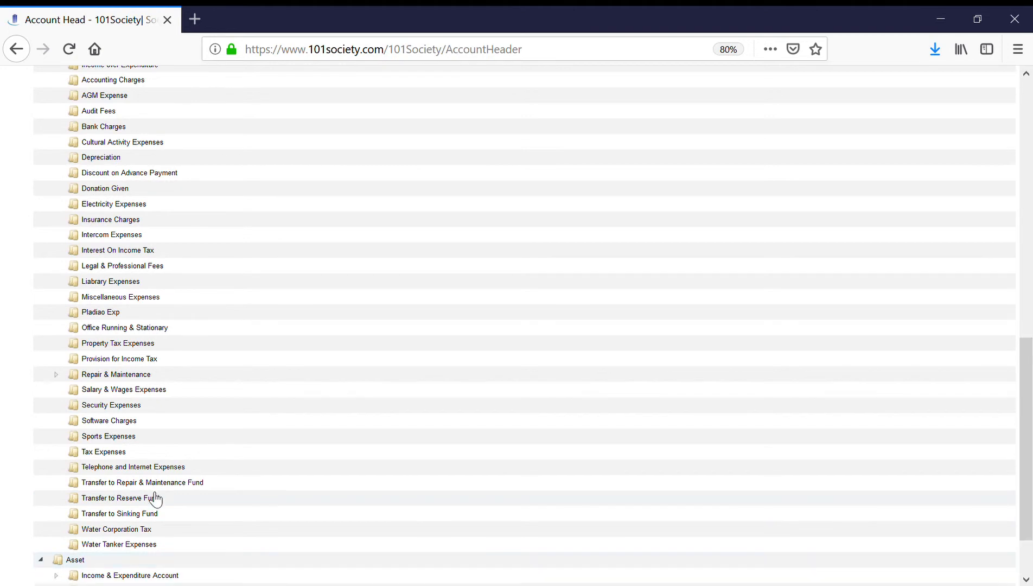
pyautogui.scroll(-2, 146, 499)
pyautogui.click(55, 529)
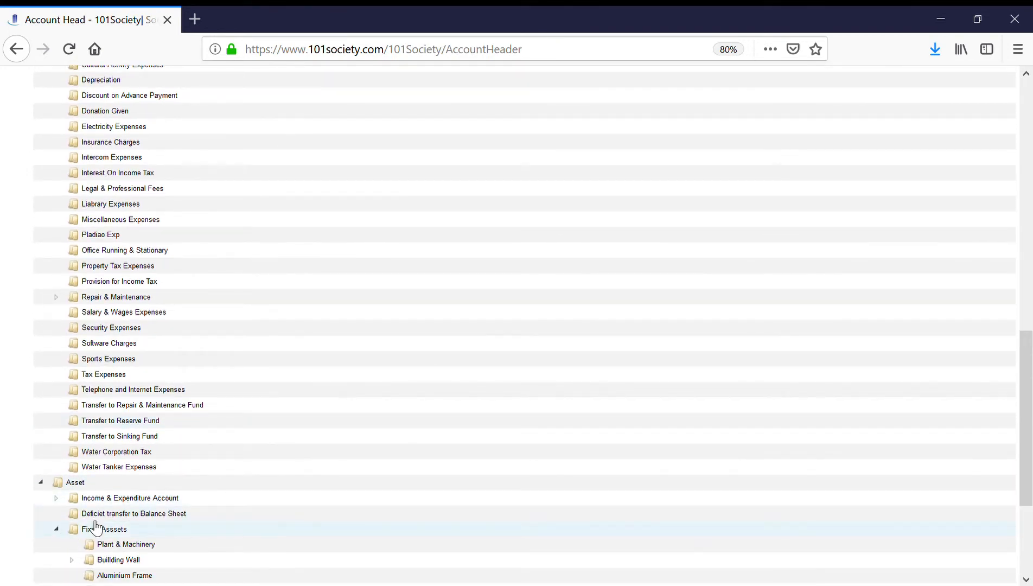
pyautogui.scroll(-1, 237, 501)
pyautogui.scroll(-3, 237, 501)
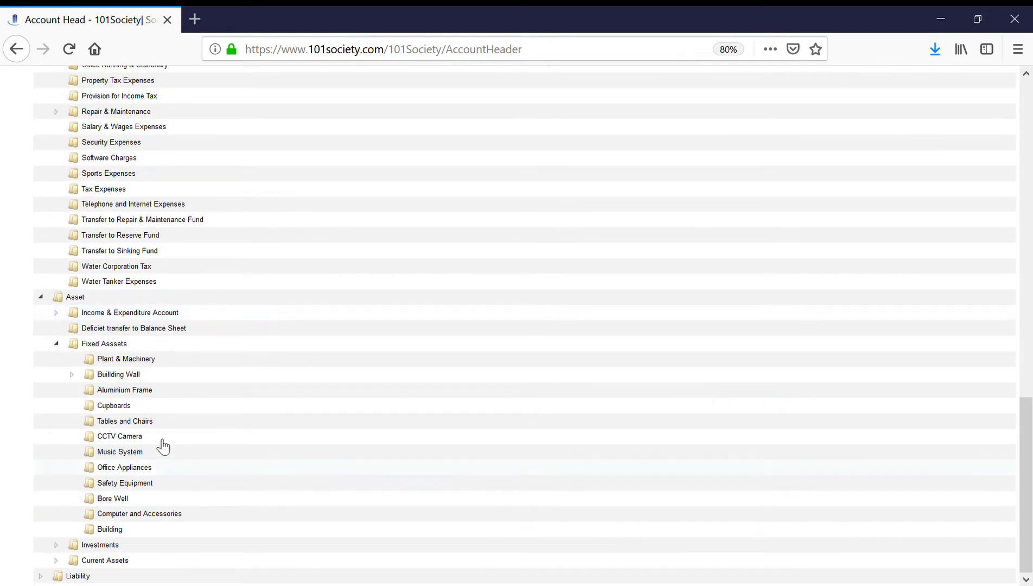
# Step: Add a new header named Computer under the Fixed Assets group
pyautogui.click(104, 344)
pyautogui.rightClick(105, 345)
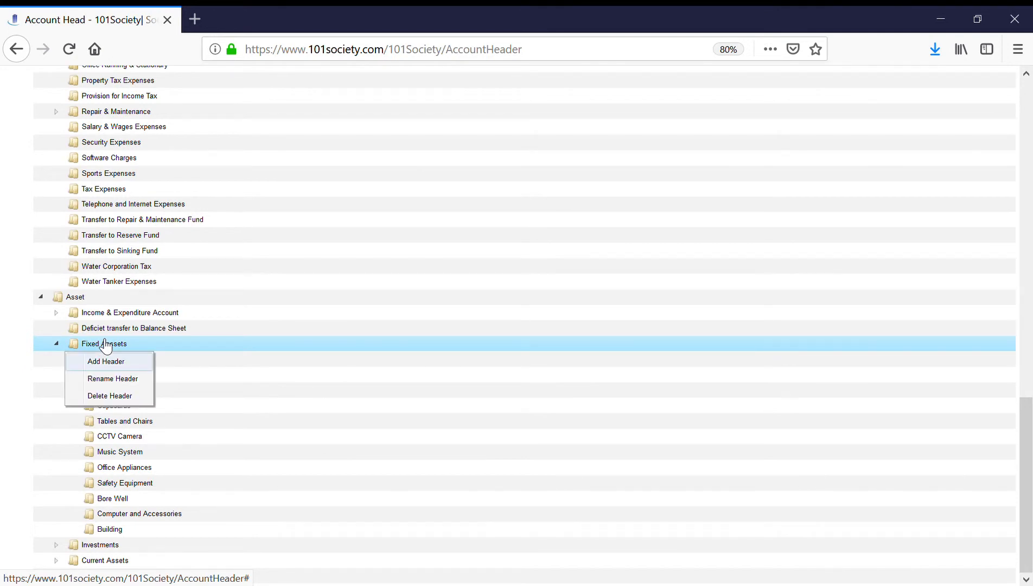
pyautogui.click(106, 363)
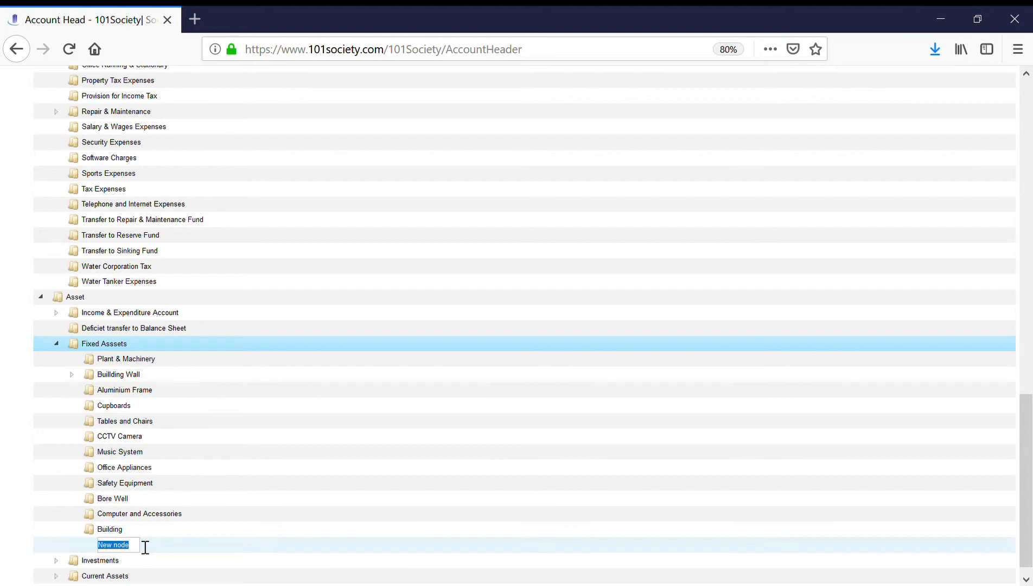
pyautogui.write('Tab')
pyautogui.press('BackSpace')
pyautogui.press('BackSpace')
pyautogui.press('BackSpace')
pyautogui.write('Computer')
pyautogui.press('Return')
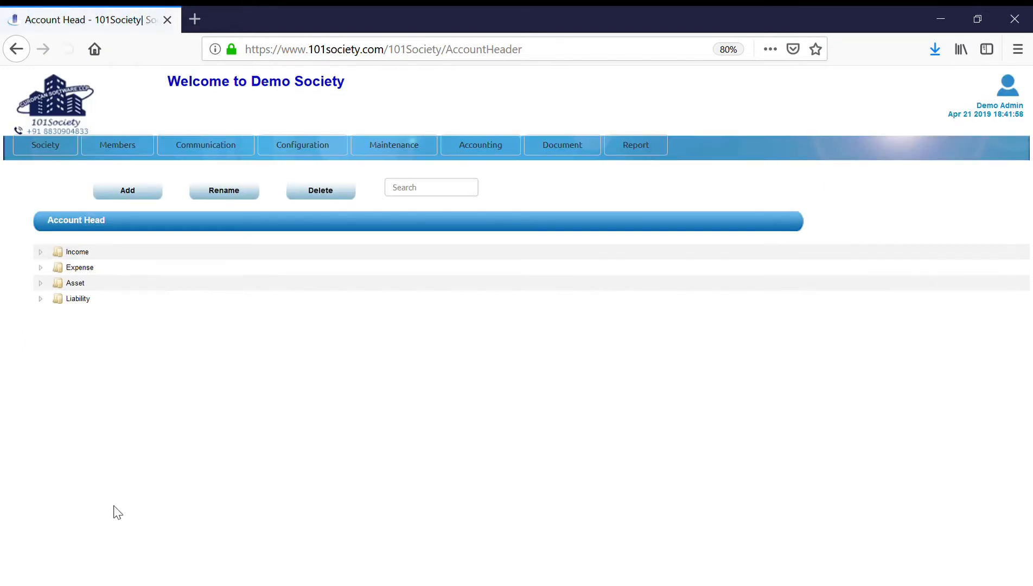
# Step: Examine the account heads under Expense, its Repair & Maintenance group, and Asset
pyautogui.click(41, 267)
pyautogui.scroll(-5, 75, 374)
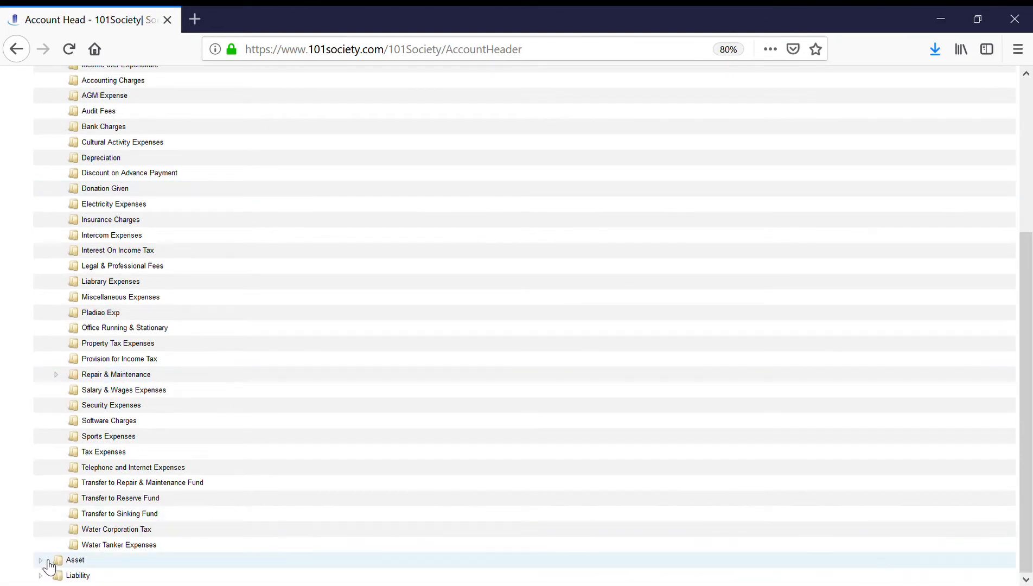
pyautogui.click(47, 562)
pyautogui.scroll(-3, 115, 459)
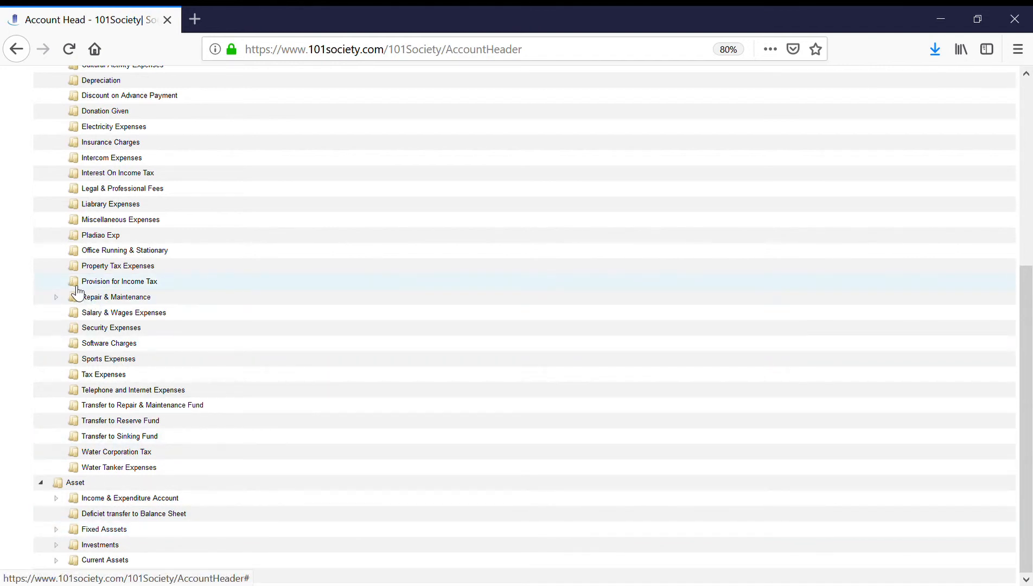
pyautogui.click(58, 297)
pyautogui.scroll(-1, 194, 408)
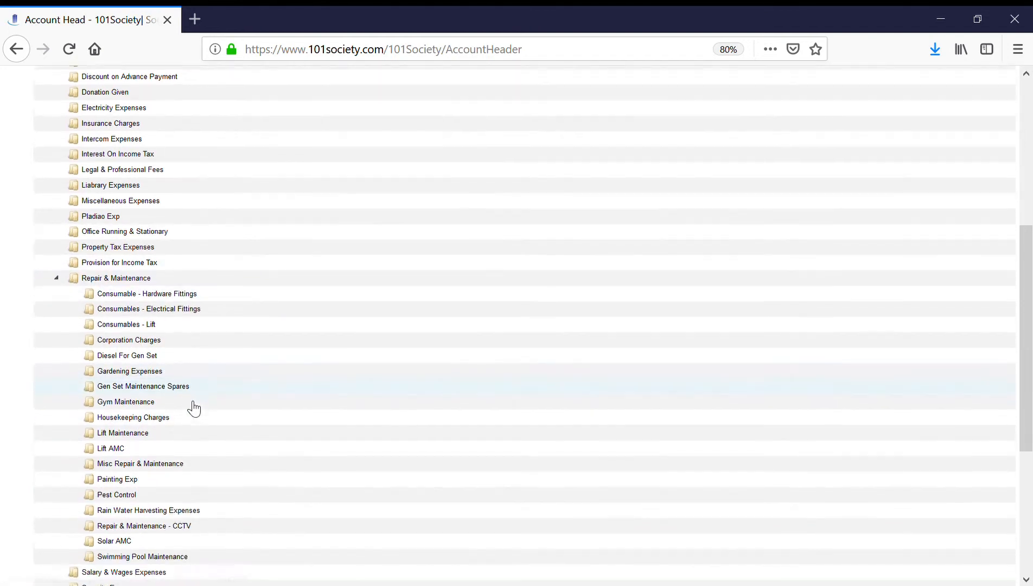
pyautogui.scroll(3, 194, 408)
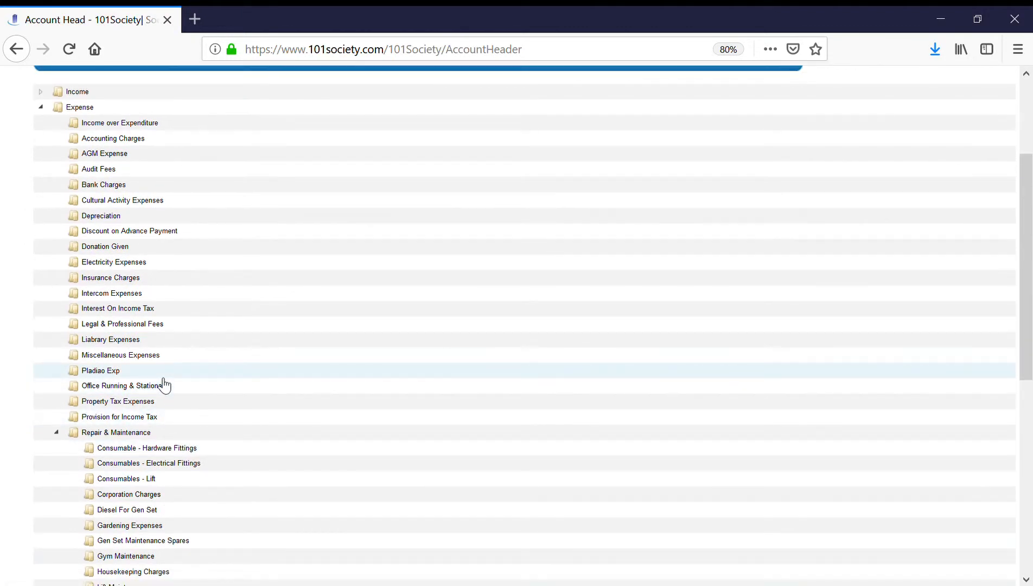
pyautogui.scroll(-9, 163, 384)
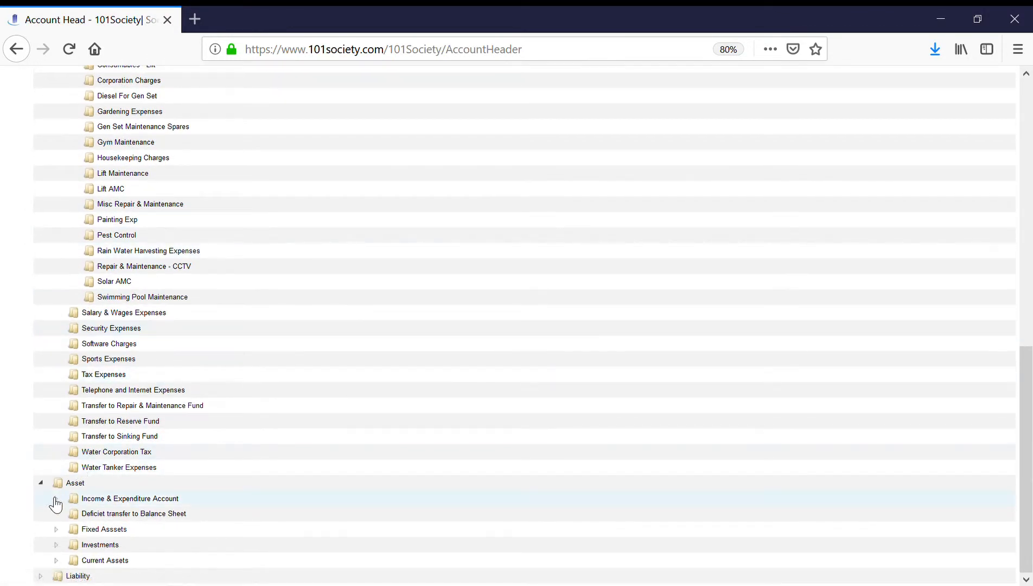
# Step: Examine the account heads under Liability and its Capital Account group
pyautogui.click(40, 576)
pyautogui.scroll(-2, 293, 415)
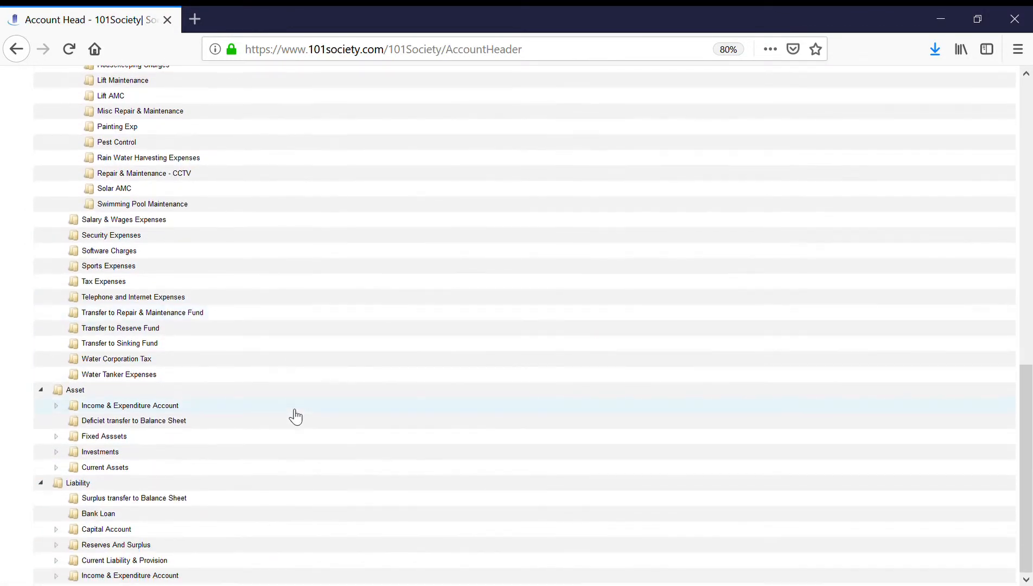
pyautogui.click(56, 530)
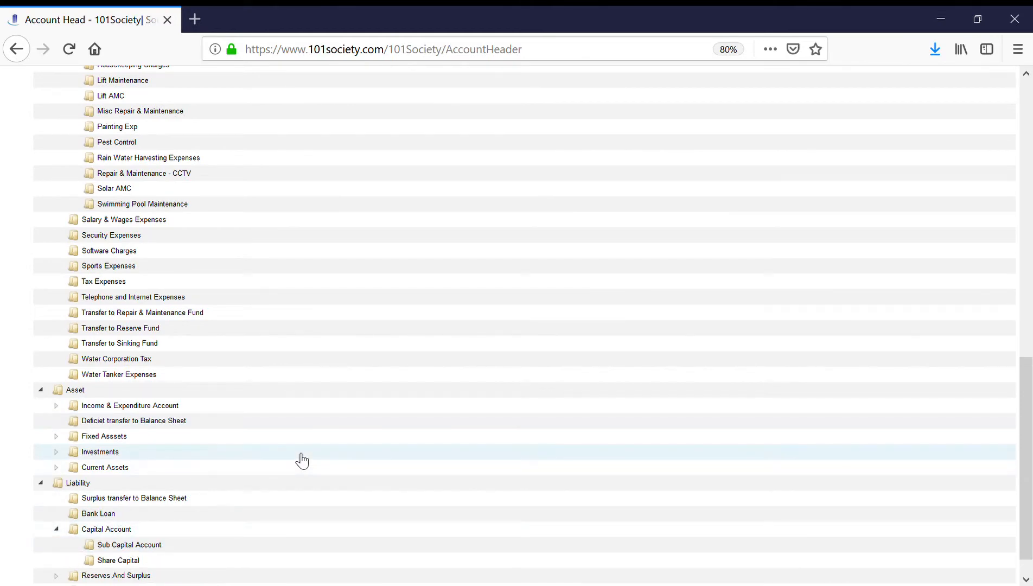
pyautogui.scroll(-1, 301, 459)
# Step: Expand the Income heads and try to rename the Exit Charges head
pyautogui.scroll(15, 299, 459)
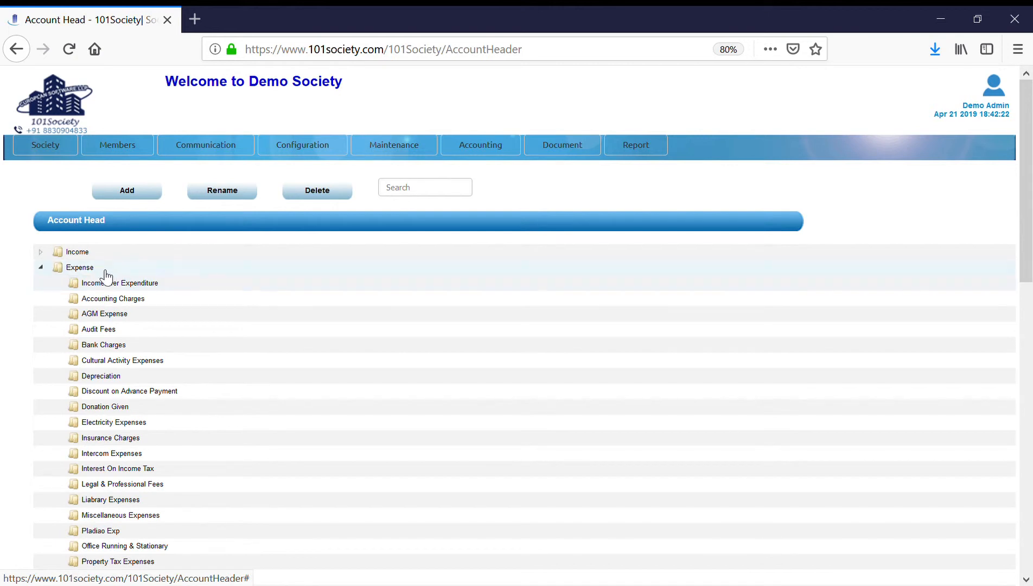
pyautogui.click(42, 251)
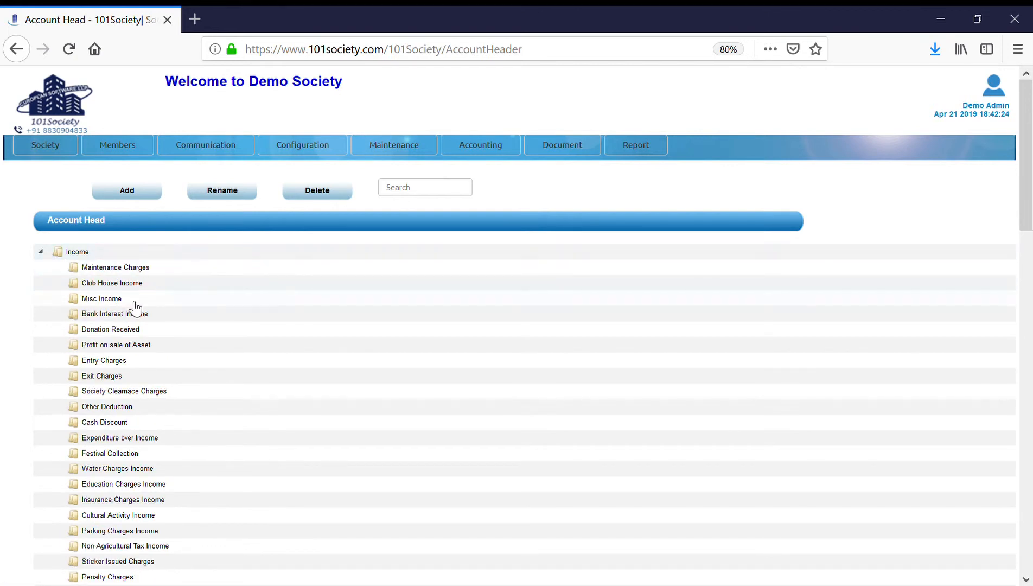
pyautogui.scroll(-1, 158, 347)
pyautogui.scroll(-5, 158, 347)
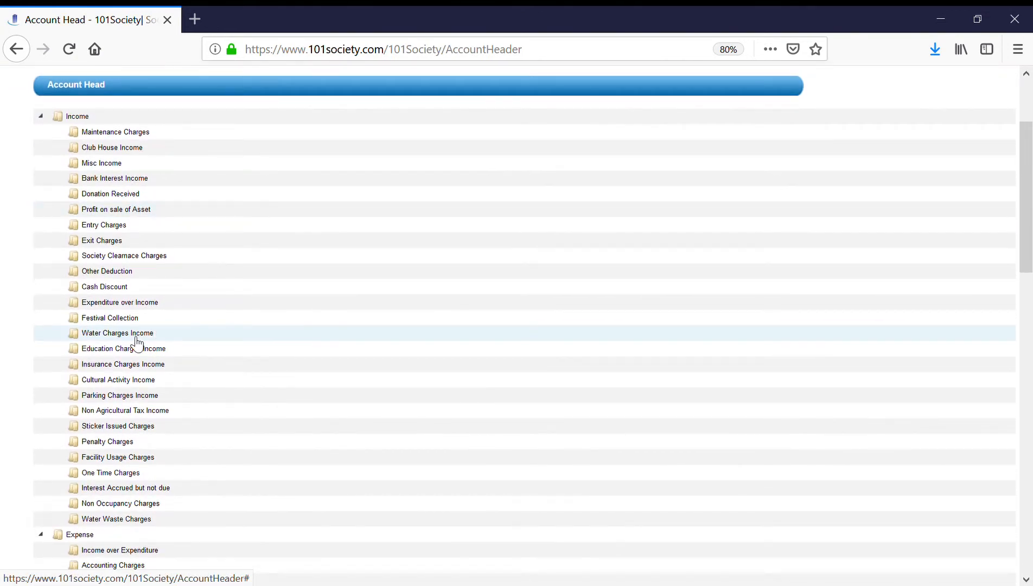
pyautogui.click(110, 275)
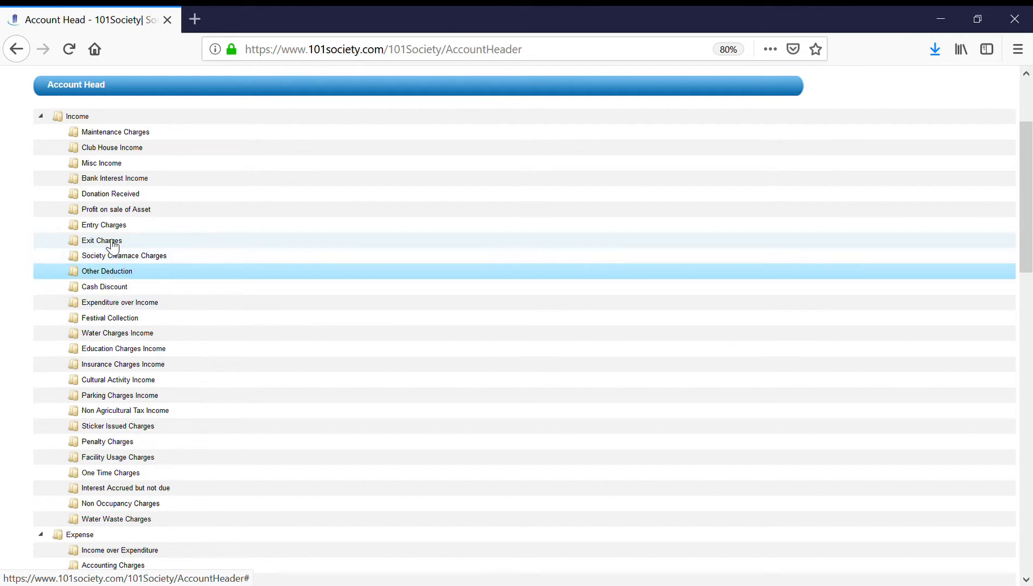
pyautogui.click(326, 242)
pyautogui.scroll(5, 328, 238)
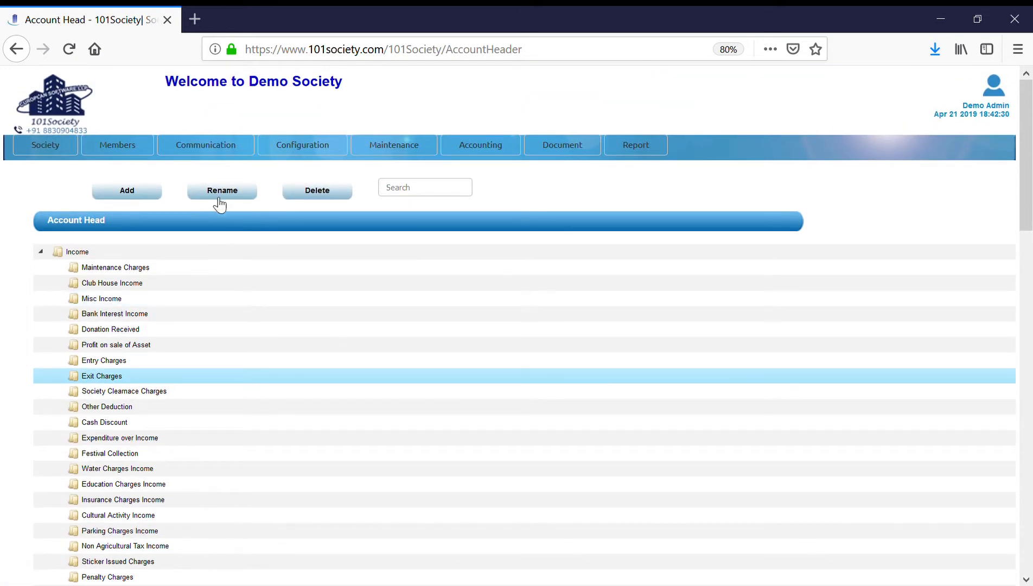
pyautogui.click(220, 191)
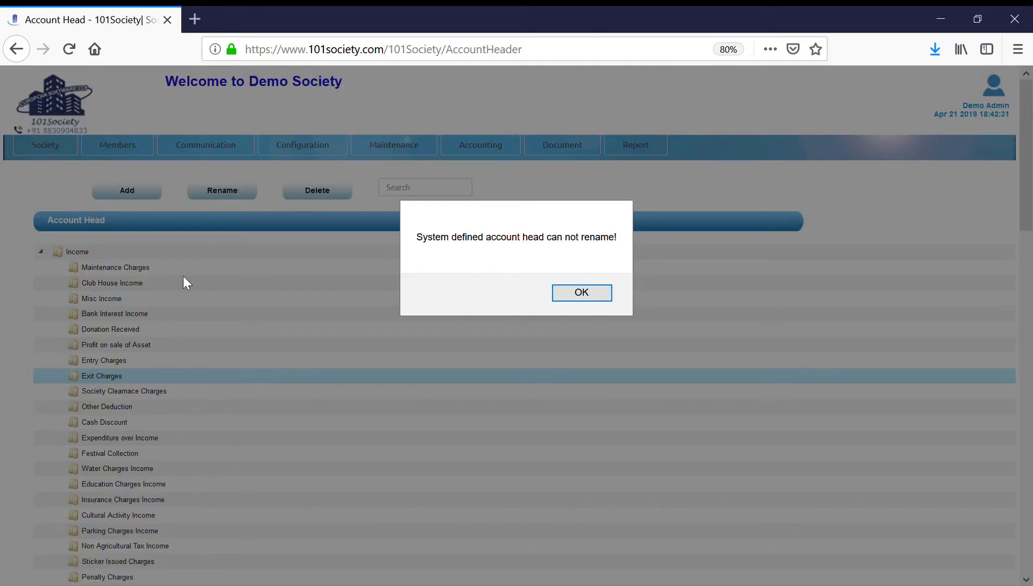
pyautogui.click(572, 295)
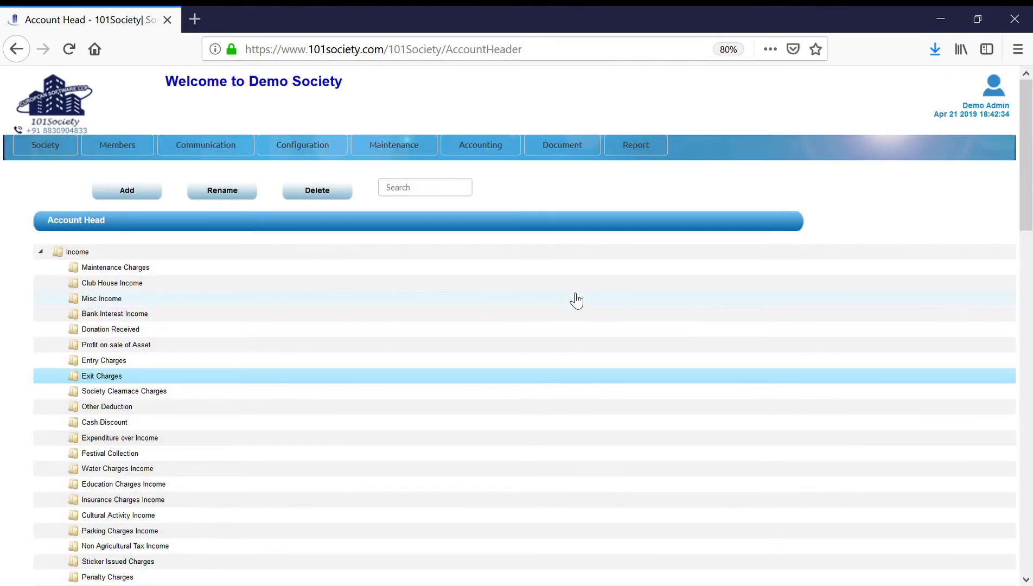
# Step: Try to delete the Exit Charges head, accepting the deletion
pyautogui.click(312, 191)
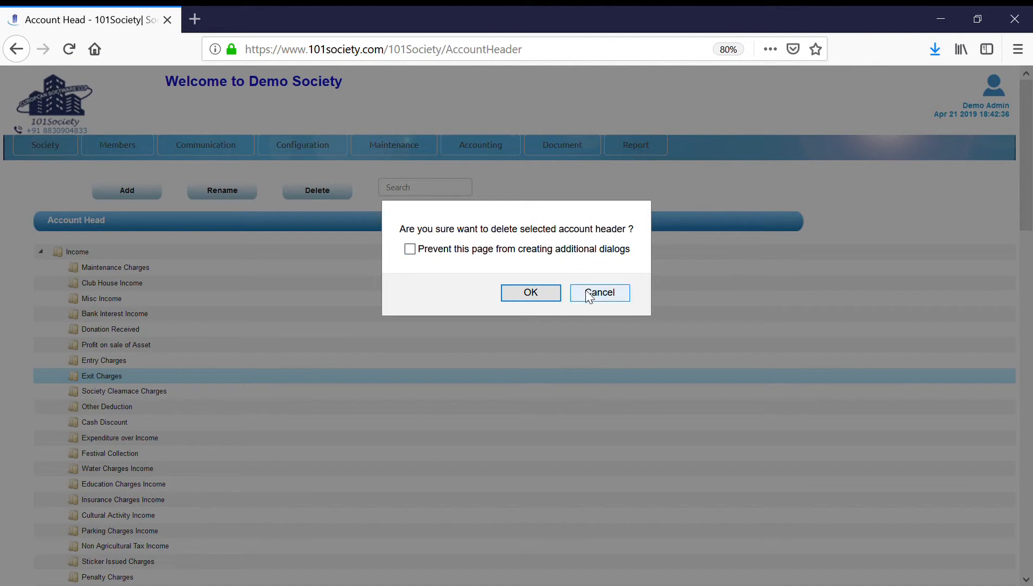
pyautogui.click(529, 295)
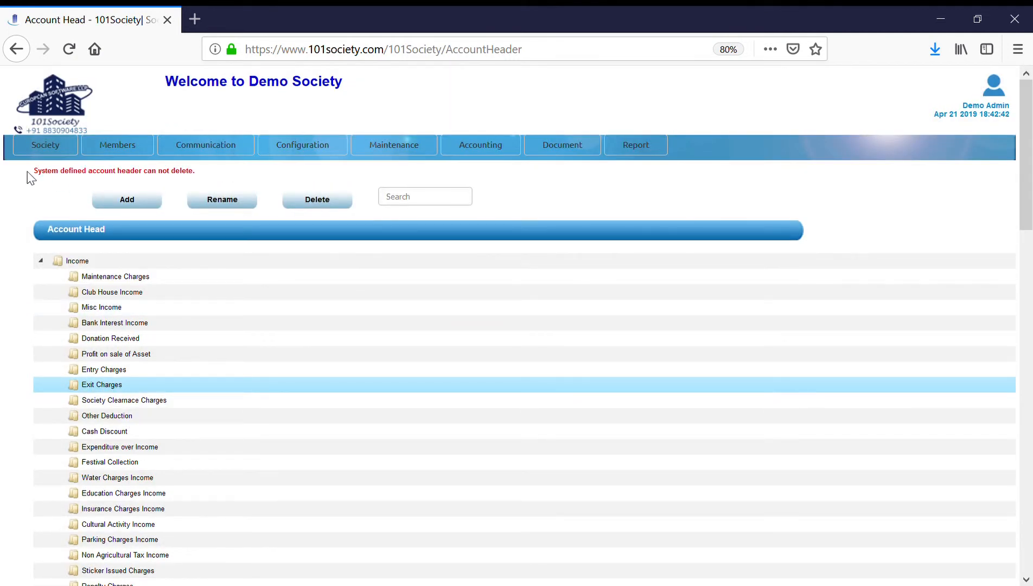
pyautogui.moveTo(27, 177); pyautogui.dragTo(164, 182)
pyautogui.click(223, 180)
# Step: Open the Balance Summary page for the accounting opening balances
pyautogui.moveTo(470, 152)
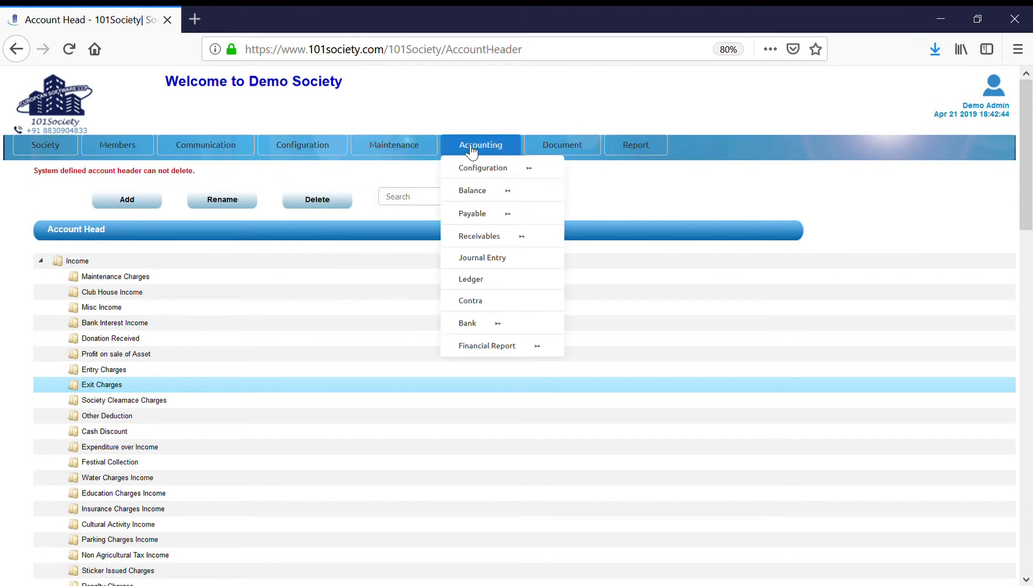
pyautogui.moveTo(492, 193)
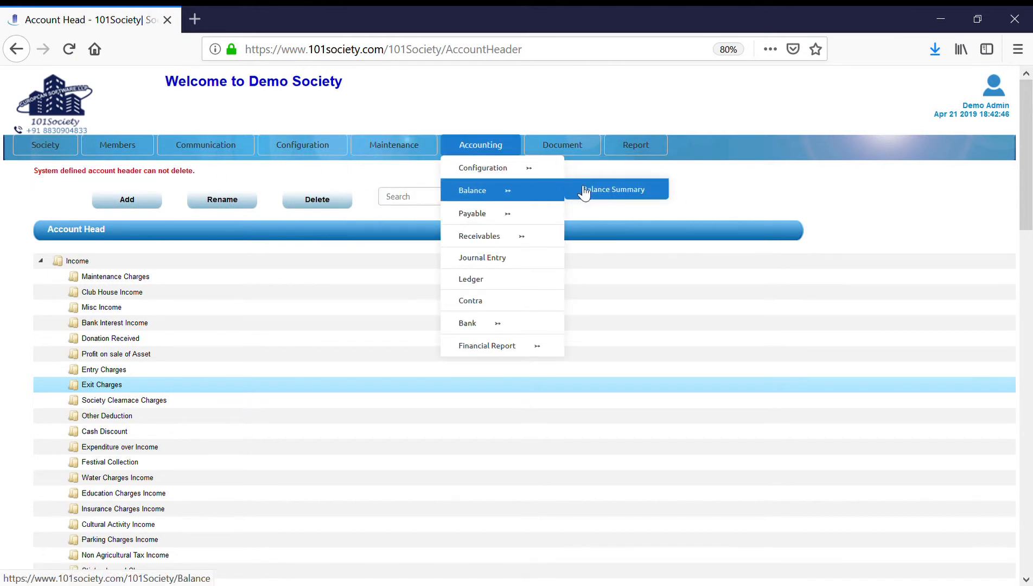
pyautogui.click(585, 190)
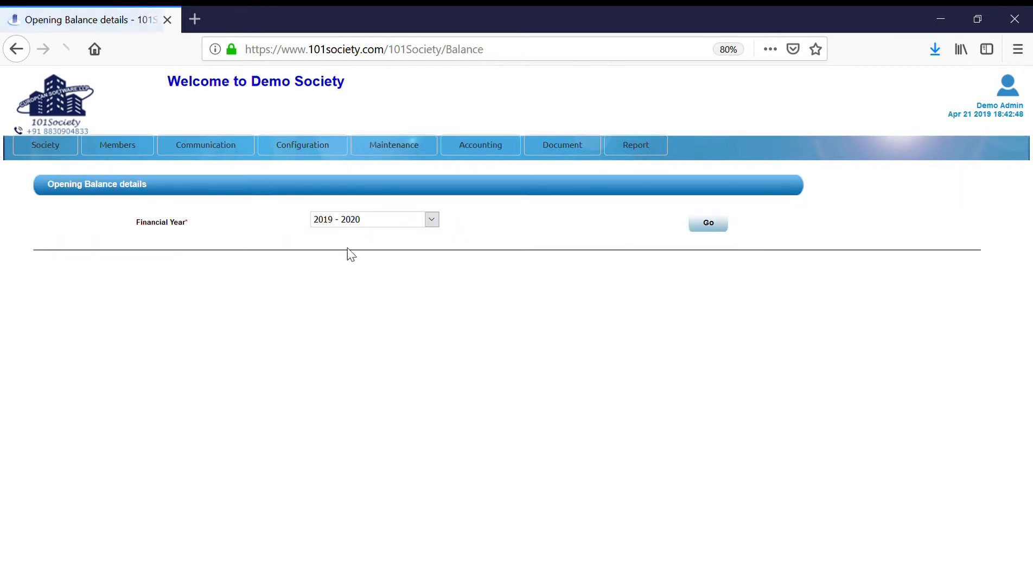
# Step: Load the opening balances for financial year 2019 - 2020 and examine the DR, CR and closing amounts of the account heads
pyautogui.click(716, 227)
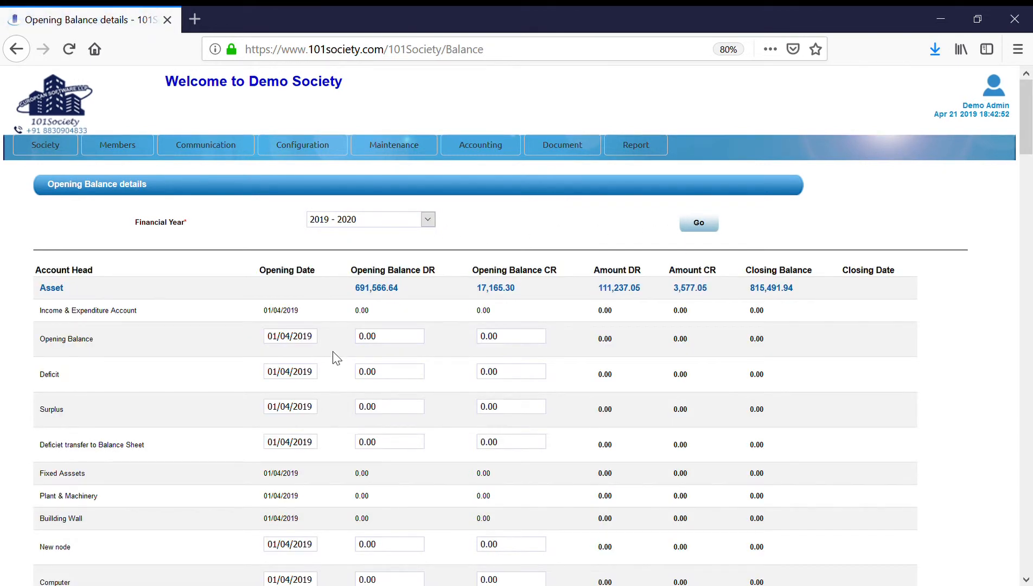
pyautogui.scroll(-3, 335, 358)
pyautogui.scroll(-1, 335, 358)
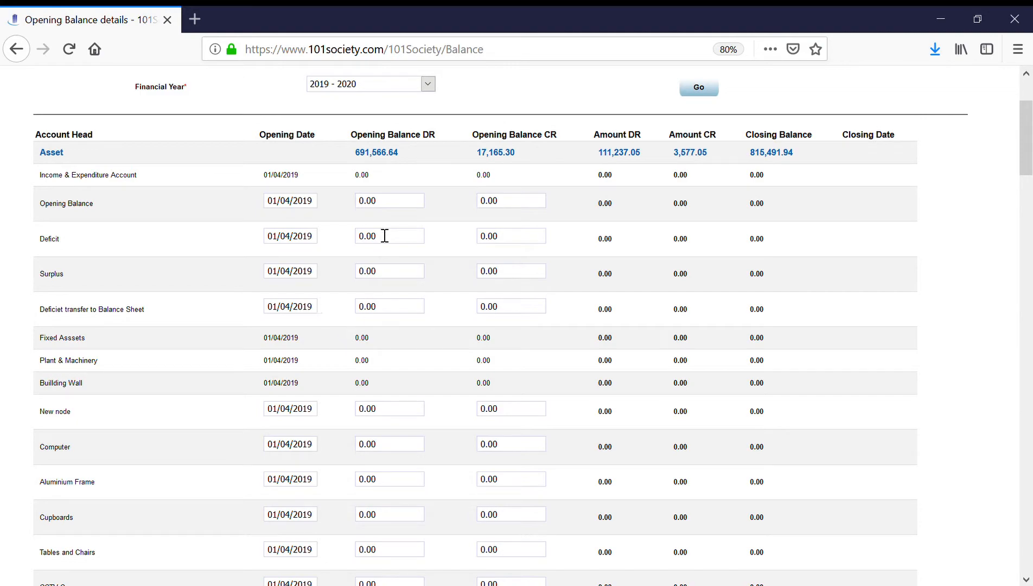
pyautogui.scroll(-20, 410, 364)
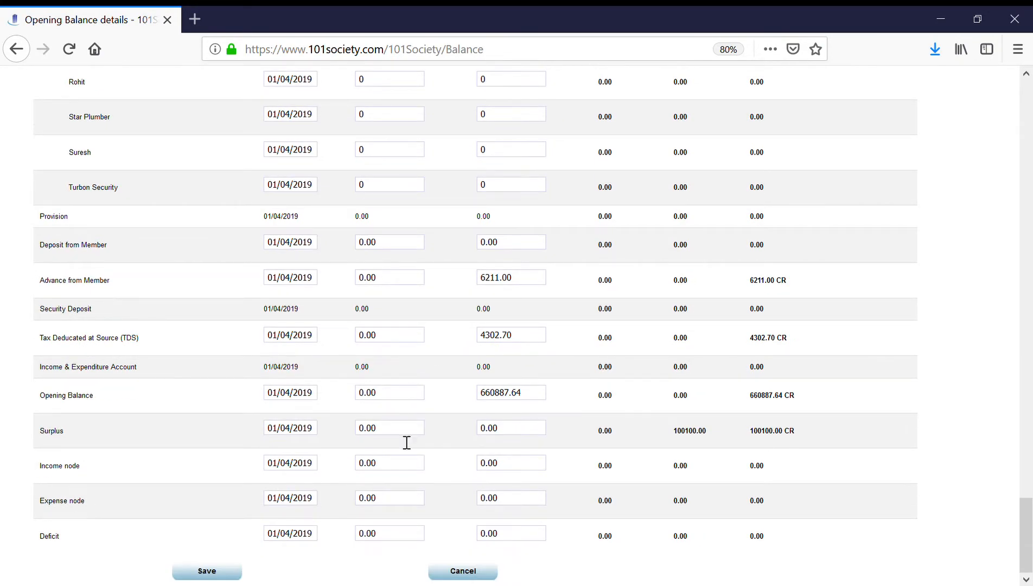
pyautogui.scroll(15, 406, 440)
pyautogui.scroll(20, 400, 440)
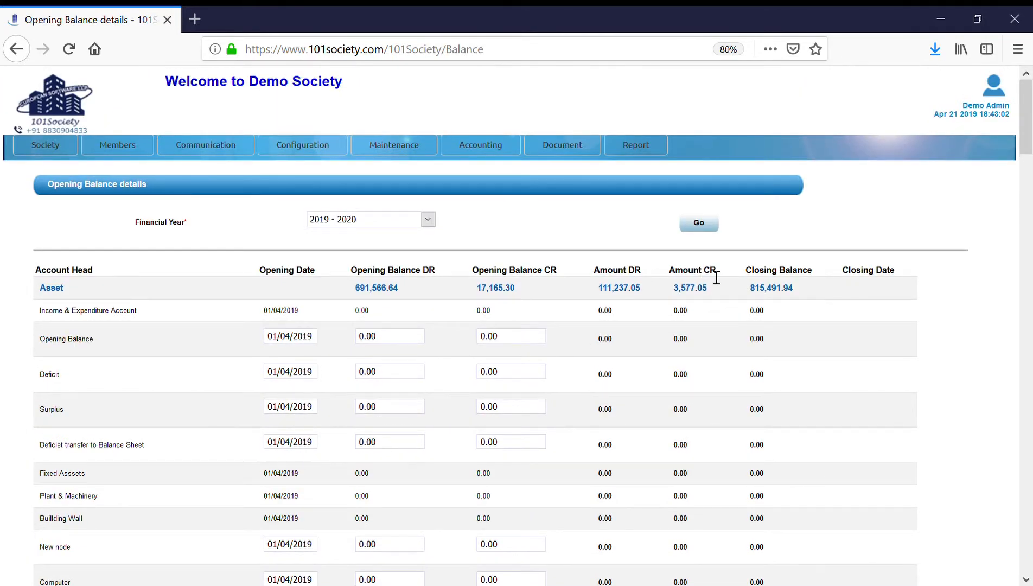
pyautogui.scroll(-3, 727, 326)
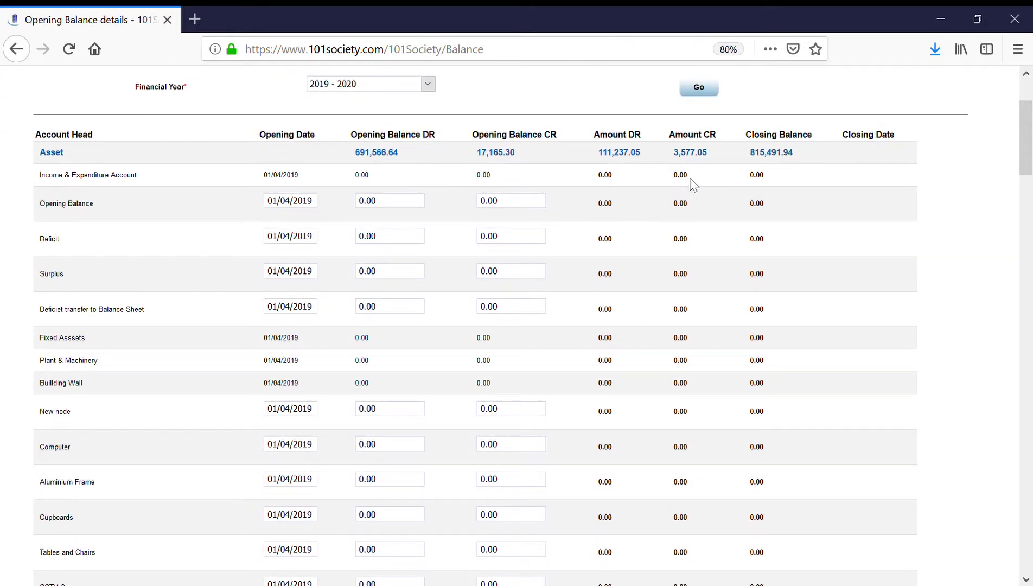
pyautogui.scroll(-17, 666, 337)
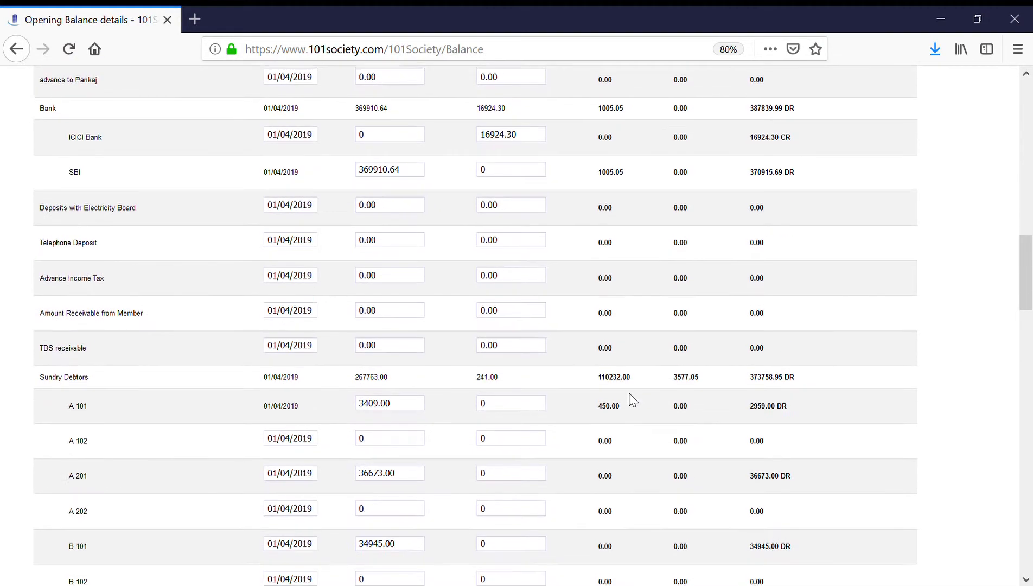
pyautogui.scroll(4, 629, 397)
pyautogui.scroll(16, 633, 399)
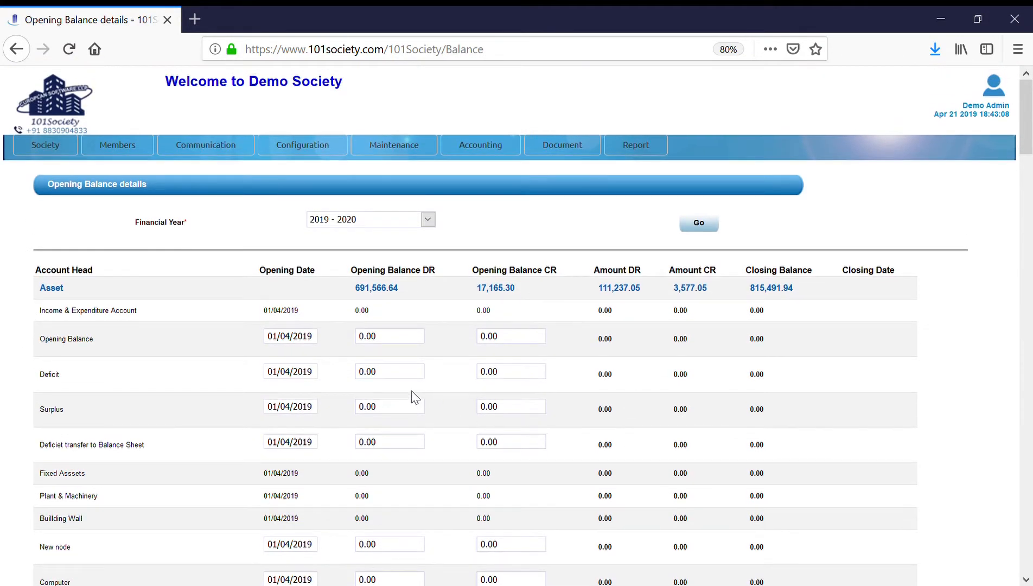
# Step: Step through the opening date, DR and CR fields from the first Asset heads down to flat A 201 under Sundry Debtors
pyautogui.press('Tab')
pyautogui.press('Tab')
pyautogui.press('Tab')
pyautogui.press('Tab')
pyautogui.press('Tab')
pyautogui.press('Tab')
pyautogui.press('Tab')
pyautogui.press('Tab')
pyautogui.press('Tab')
pyautogui.press('Tab')
pyautogui.press('Tab')
pyautogui.press('Tab')
pyautogui.press('Tab')
pyautogui.press('Tab')
pyautogui.press('Tab')
pyautogui.press('Tab')
pyautogui.press('Tab')
pyautogui.press('Tab')
pyautogui.press('Tab')
pyautogui.press('Tab')
pyautogui.press('Tab')
pyautogui.press('Tab')
pyautogui.press('Tab')
pyautogui.press('Tab')
pyautogui.press('Tab')
pyautogui.press('Tab')
pyautogui.press('Tab')
pyautogui.press('Tab')
pyautogui.press('Tab')
pyautogui.press('Tab')
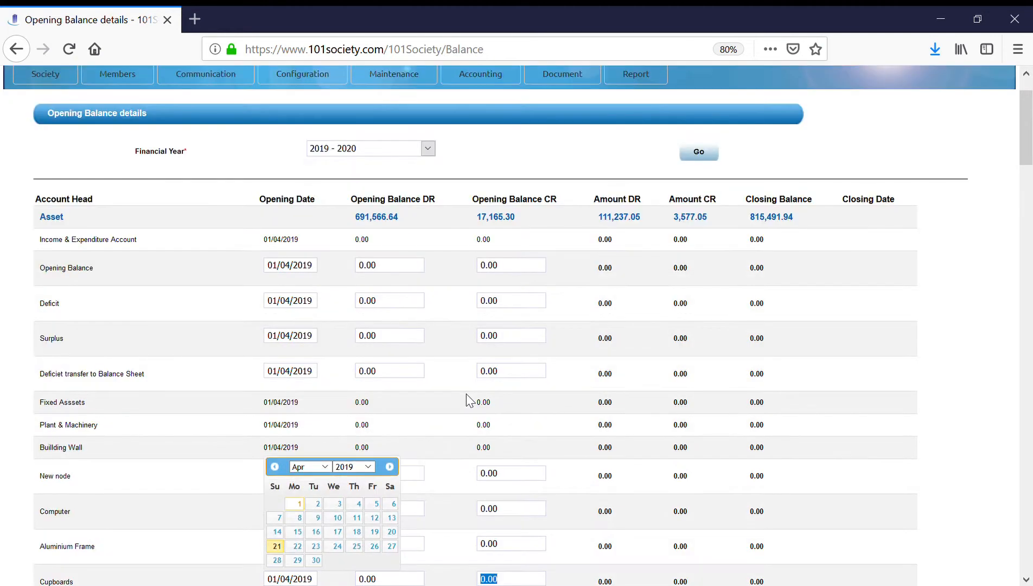
pyautogui.press('Tab')
pyautogui.press('Tab')
pyautogui.press('Tab')
pyautogui.press('Tab')
pyautogui.press('Tab')
pyautogui.press('Tab')
pyautogui.press('Tab')
pyautogui.press('Tab')
pyautogui.press('Tab')
pyautogui.press('Tab')
pyautogui.press('Tab')
pyautogui.press('Tab')
pyautogui.press('Tab')
pyautogui.press('Tab')
pyautogui.press('Tab')
pyautogui.press('Tab')
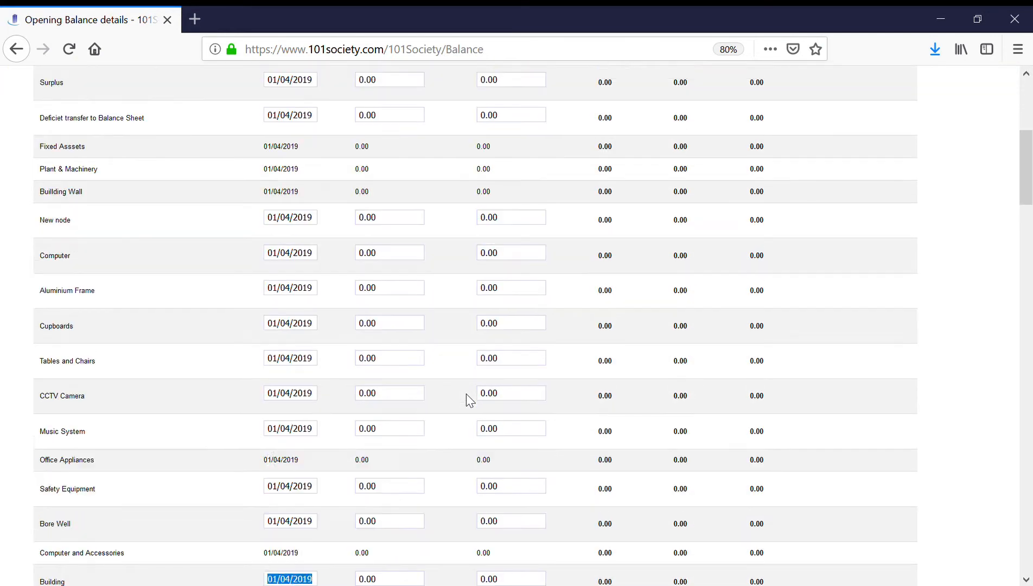
pyautogui.press('Tab')
pyautogui.press('Tab')
pyautogui.press('Tab')
pyautogui.press('Tab')
pyautogui.press('Tab')
pyautogui.press('Tab')
pyautogui.press('Tab')
pyautogui.press('Tab')
pyautogui.press('Tab')
pyautogui.press('Tab')
pyautogui.press('Tab')
pyautogui.press('Tab')
pyautogui.press('Tab')
pyautogui.press('Tab')
pyautogui.press('Tab')
pyautogui.press('Tab')
pyautogui.press('Tab')
pyautogui.press('Tab')
pyautogui.press('Tab')
pyautogui.press('Tab')
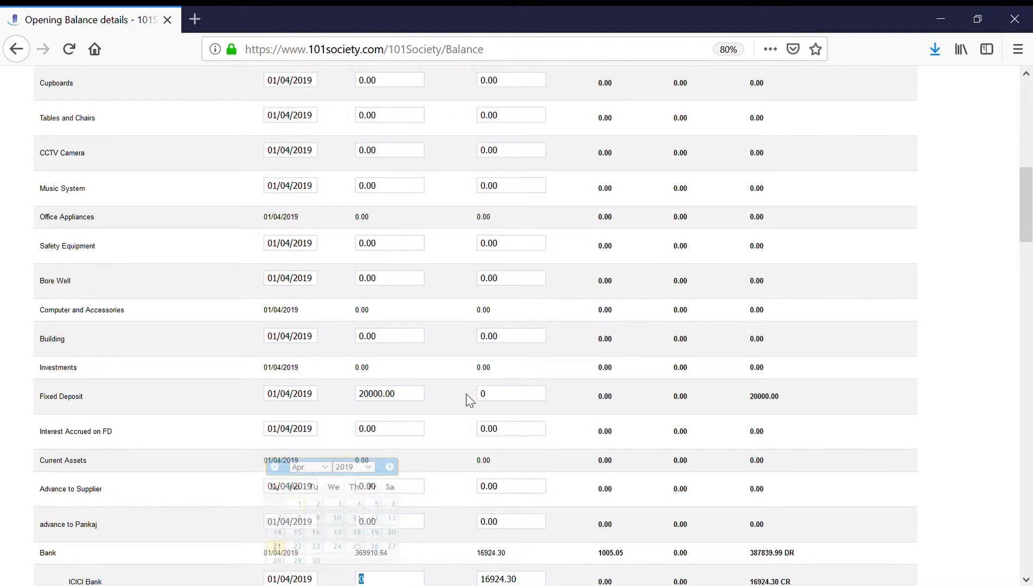
pyautogui.press('Tab')
pyautogui.press('Tab')
pyautogui.press('Tab')
pyautogui.press('Tab')
pyautogui.press('Tab')
pyautogui.press('Tab')
pyautogui.press('Tab')
pyautogui.press('Tab')
pyautogui.press('Tab')
pyautogui.press('Tab')
pyautogui.press('Tab')
pyautogui.press('Tab')
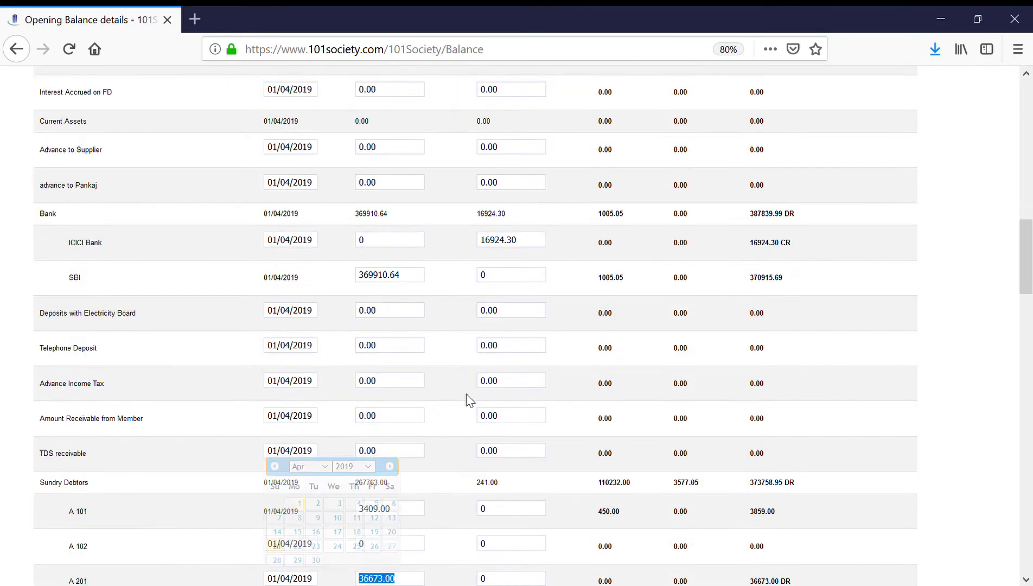
pyautogui.scroll(10, 470, 400)
pyautogui.scroll(5, 469, 400)
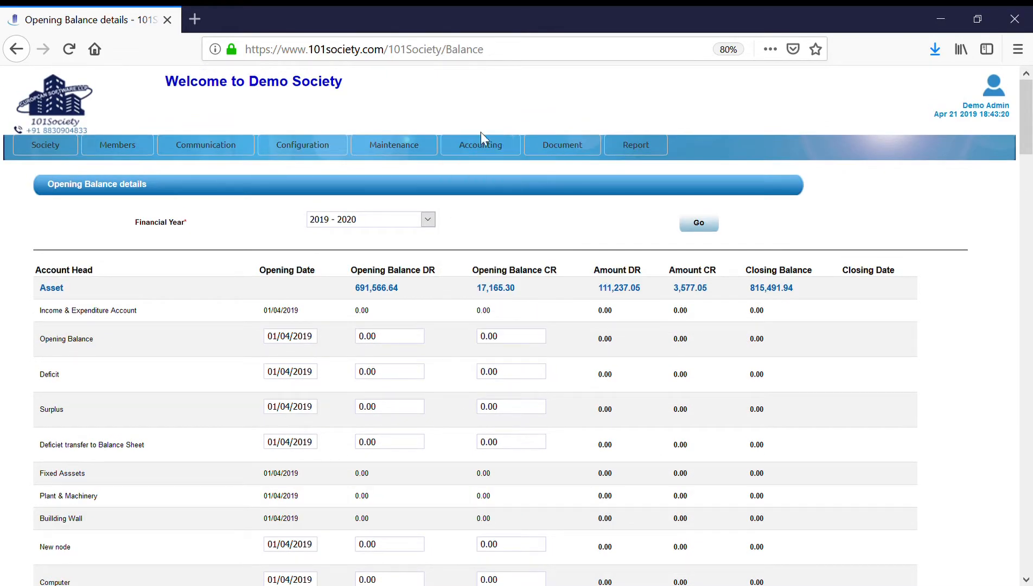
# Step: Look over the Payable and Bank options of the accounting module and open the Define Bank page
pyautogui.moveTo(482, 145)
pyautogui.moveTo(484, 213)
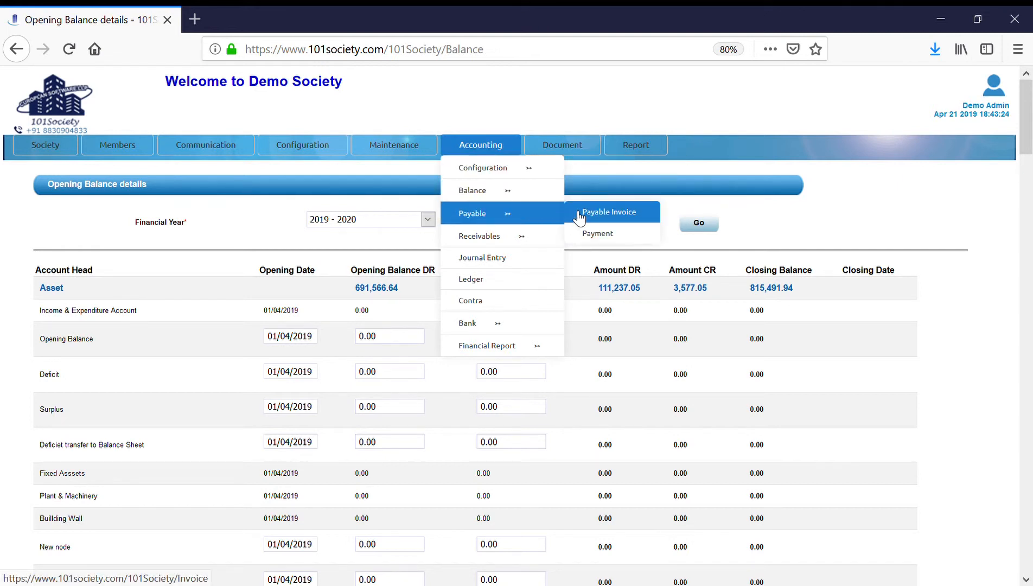
pyautogui.moveTo(476, 325)
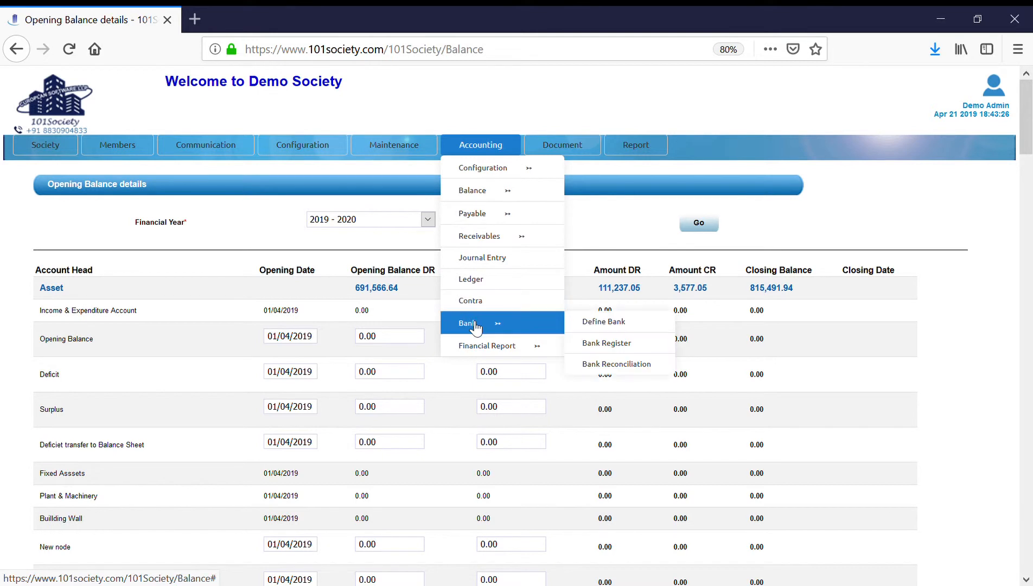
pyautogui.click(599, 326)
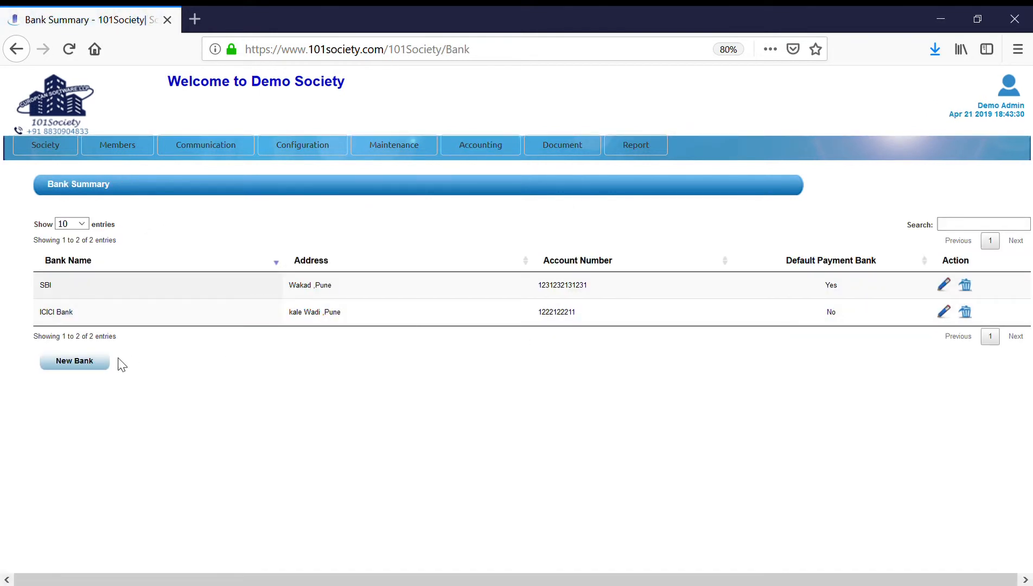
# Step: Start a new bank record, mark it as the default payment bank and discard the form
pyautogui.click(69, 365)
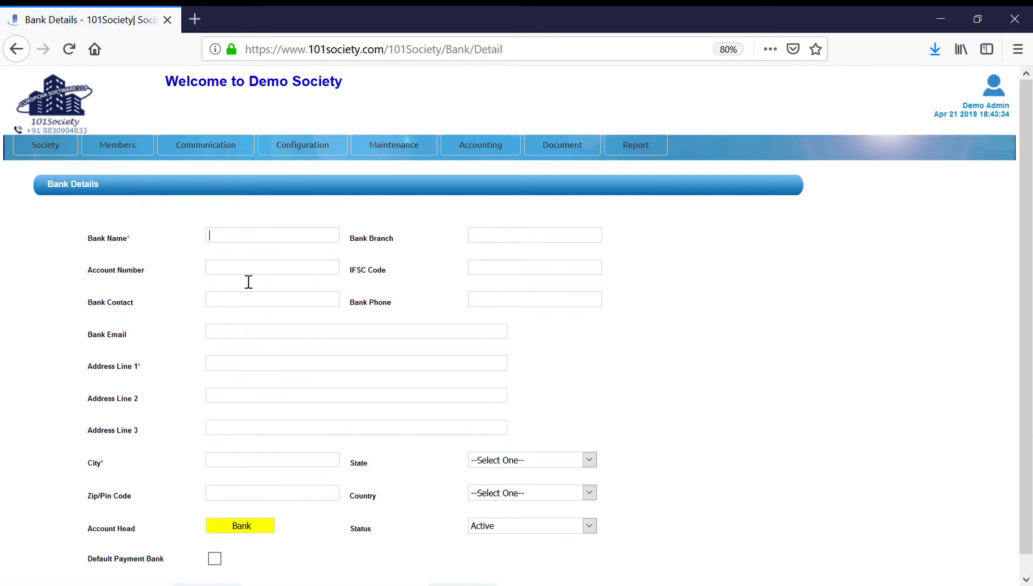
pyautogui.scroll(-1, 282, 467)
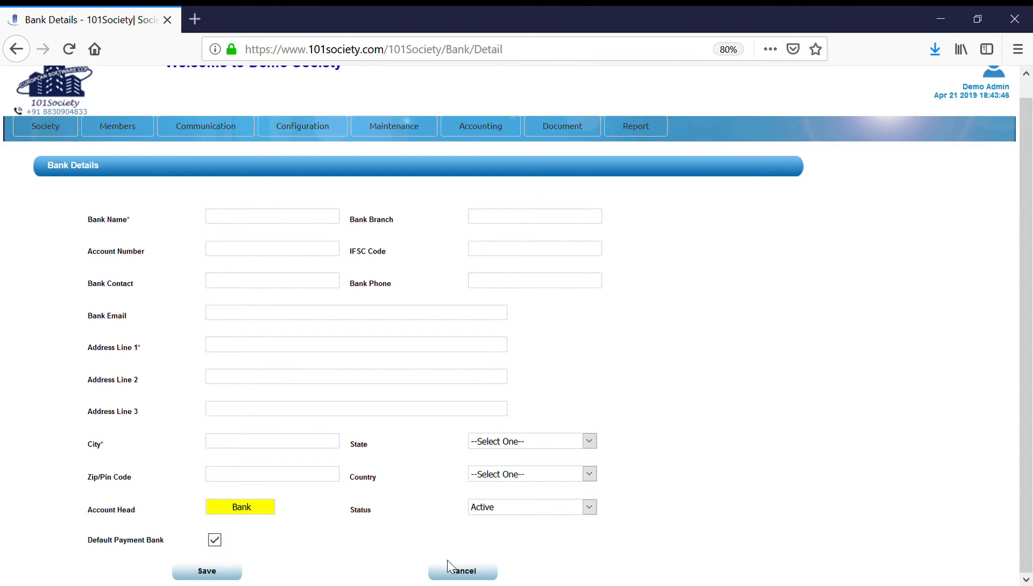
pyautogui.click(463, 572)
# Step: List the maintenance payments of financial year 2019 - 2020 for the duration 01-Apr-2019 to 31-Mar-2020
pyautogui.moveTo(382, 153)
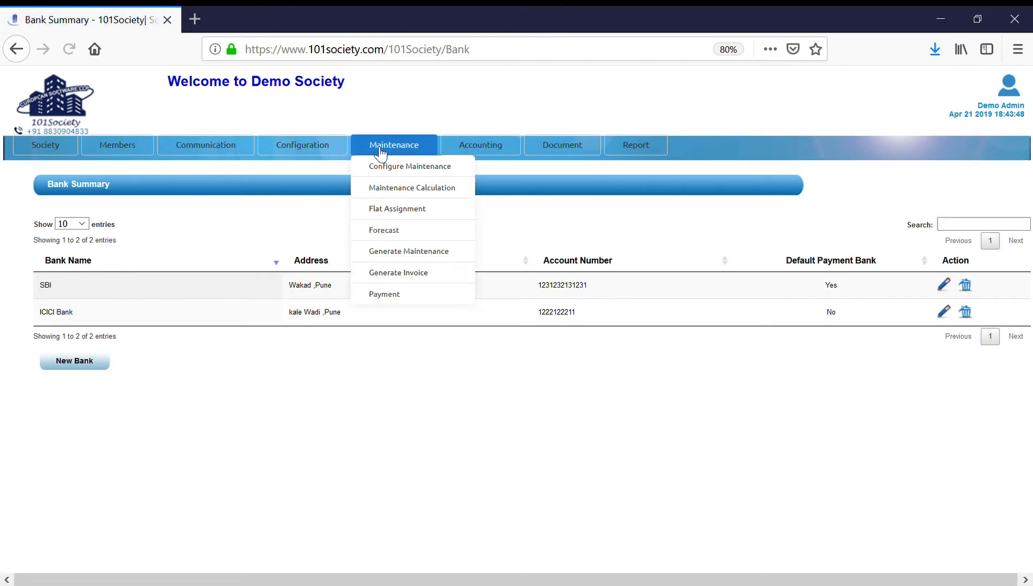
pyautogui.click(393, 296)
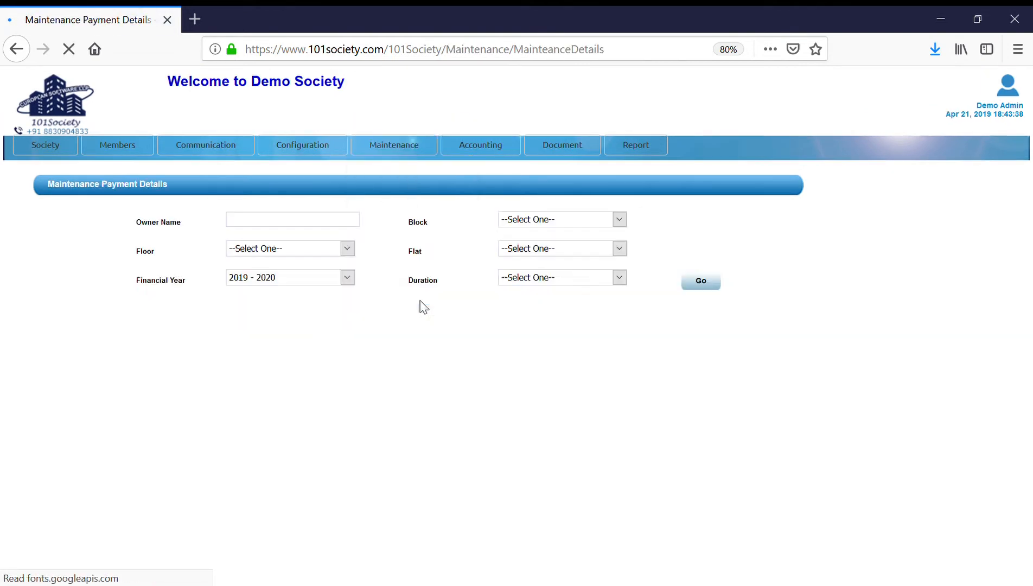
pyautogui.click(532, 282)
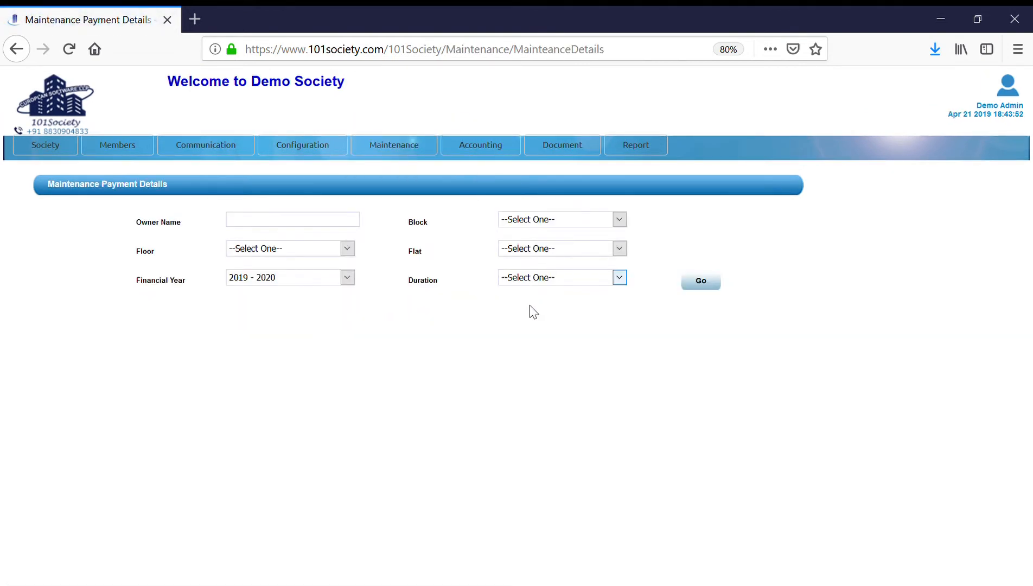
pyautogui.click(530, 304)
pyautogui.click(701, 283)
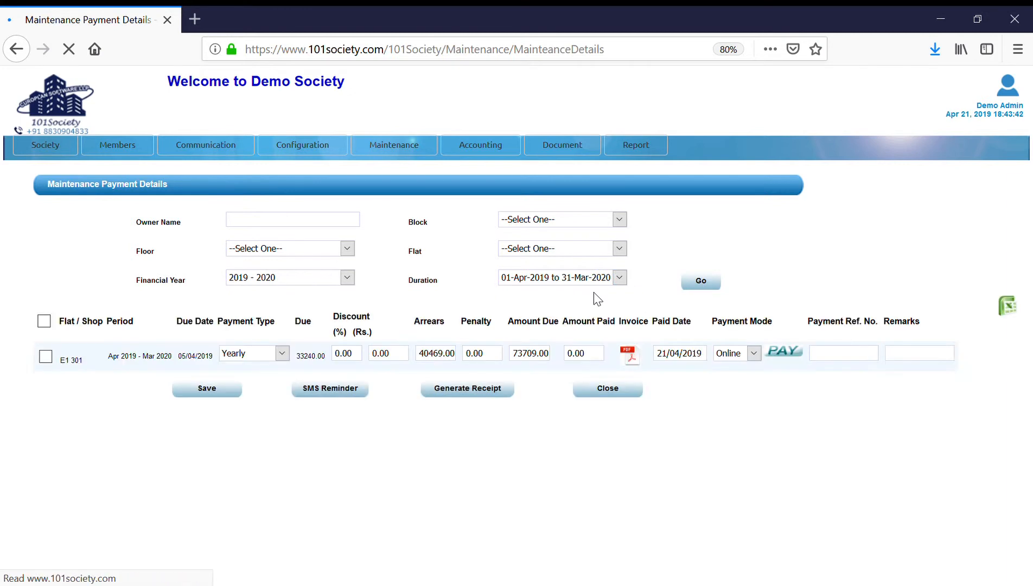
# Step: Examine the last payment transactions and highlight flat E1 301 in the list
pyautogui.scroll(-1, 659, 361)
pyautogui.scroll(-5, 659, 361)
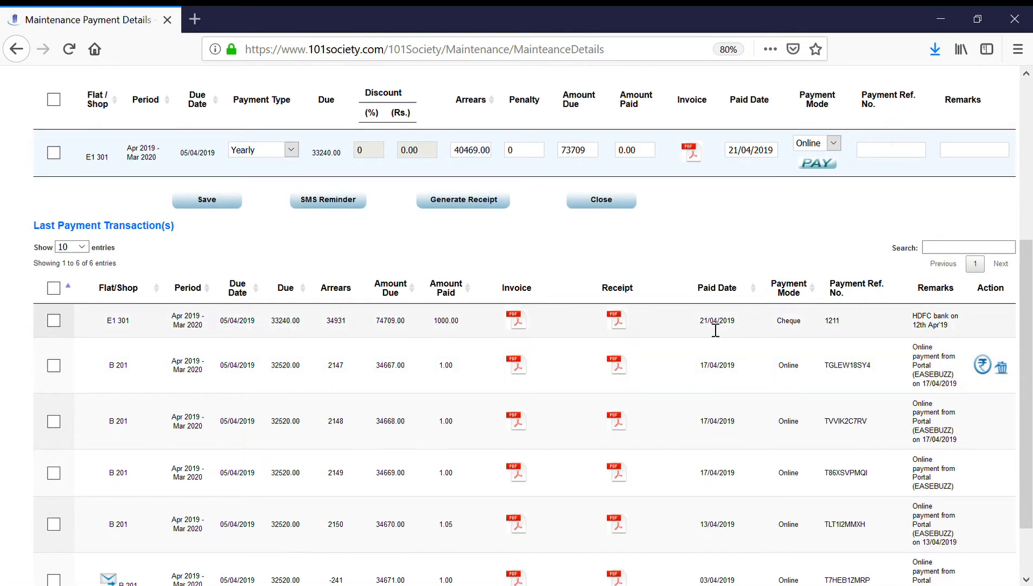
pyautogui.moveTo(103, 322); pyautogui.dragTo(147, 324)
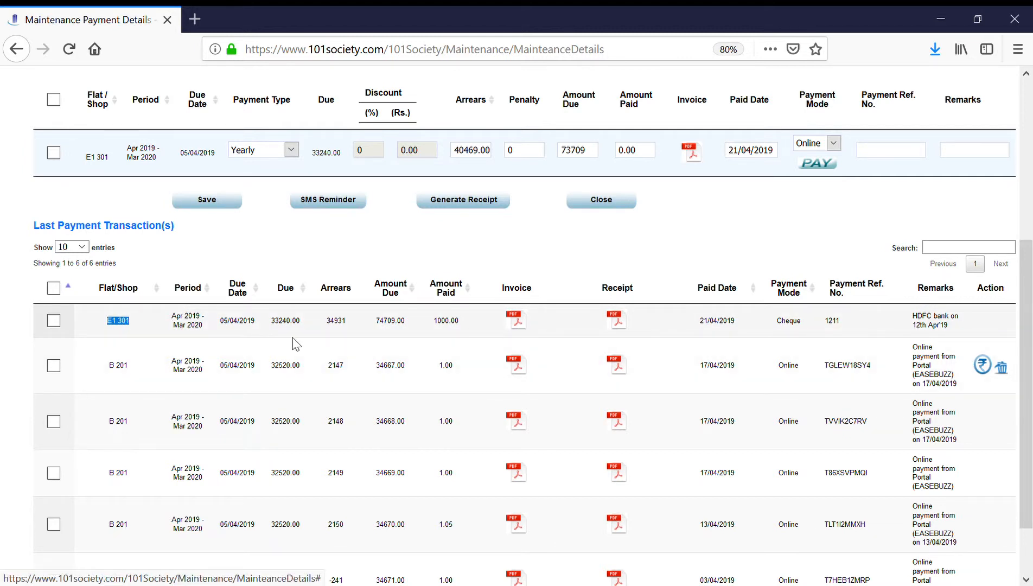
# Step: Return to the Define Bank page and highlight the Default Payment Bank value of SBI
pyautogui.scroll(5, 483, 319)
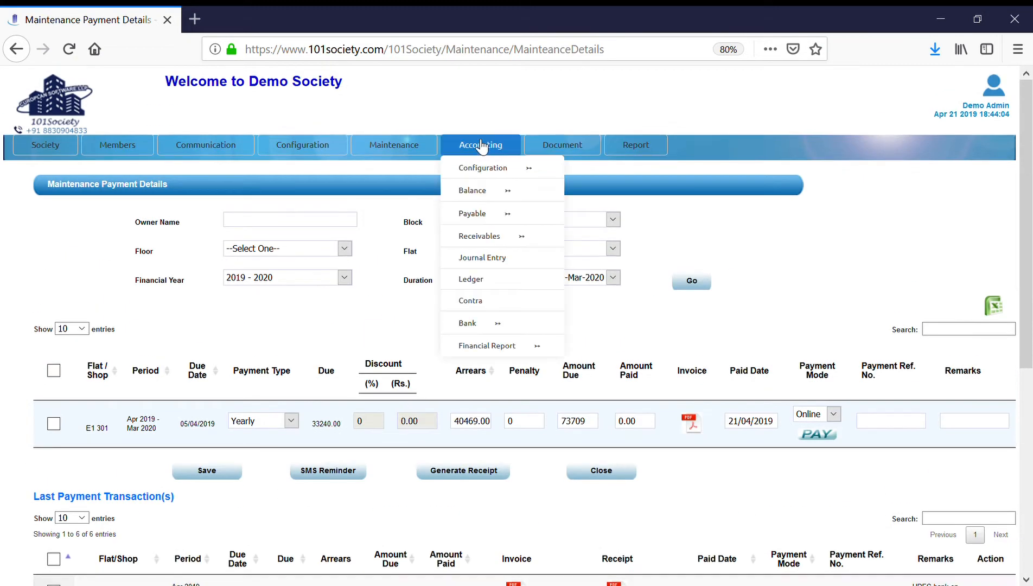
pyautogui.moveTo(476, 321)
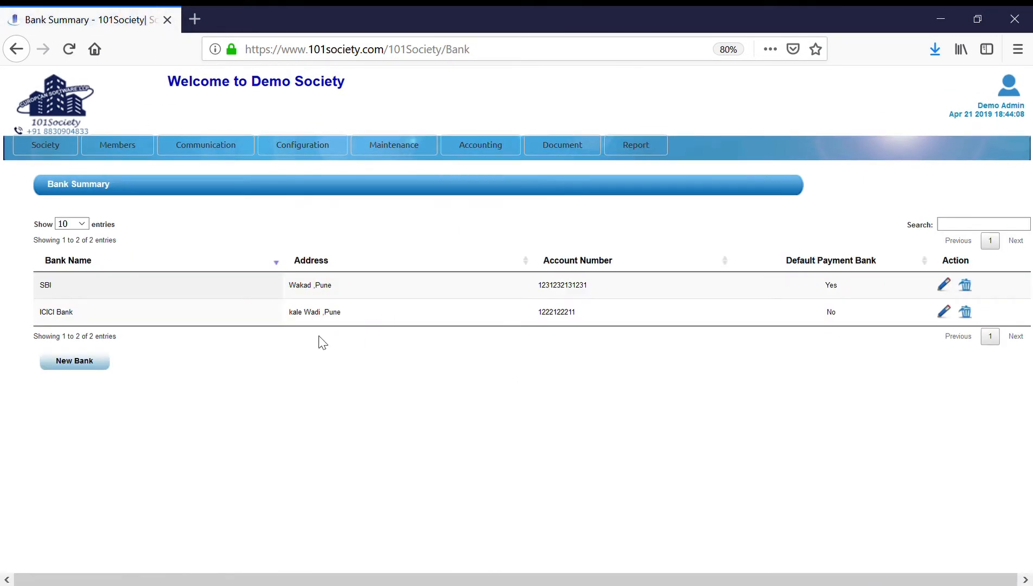
pyautogui.doubleClick(830, 285)
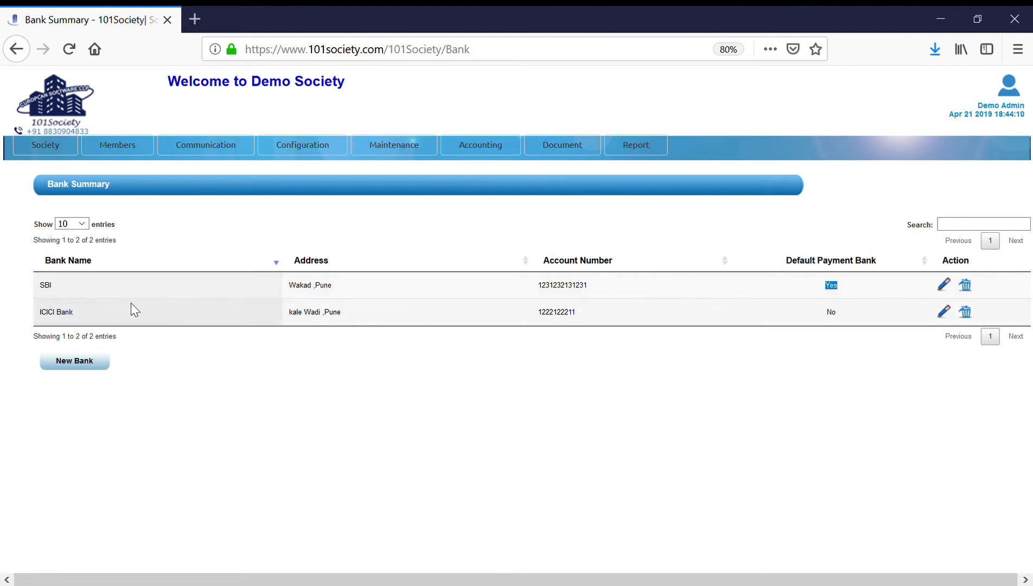
# Step: Open the ICICI Bank record for editing, mark it as the default payment bank and discard the change
pyautogui.click(945, 314)
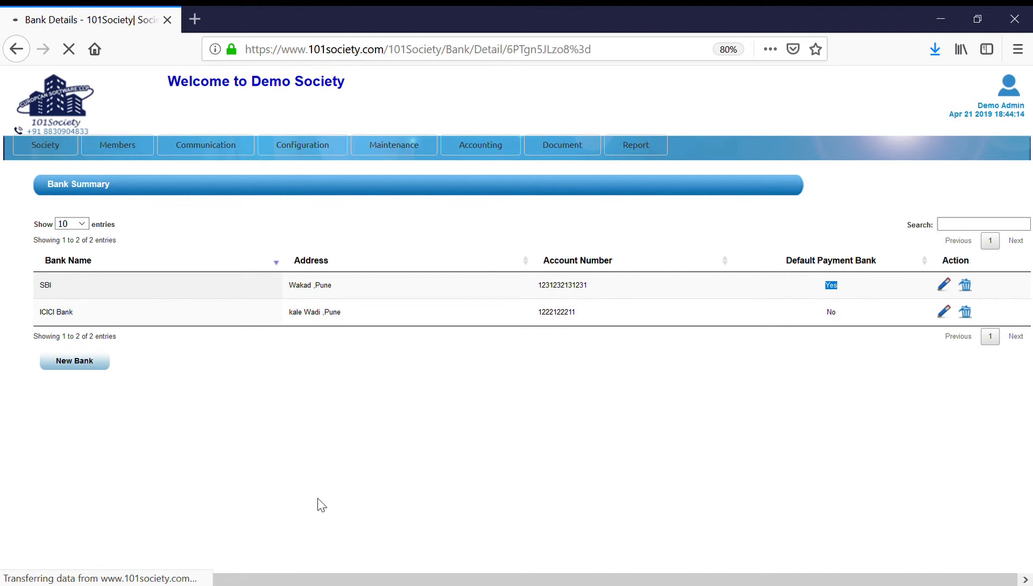
pyautogui.scroll(-1, 484, 440)
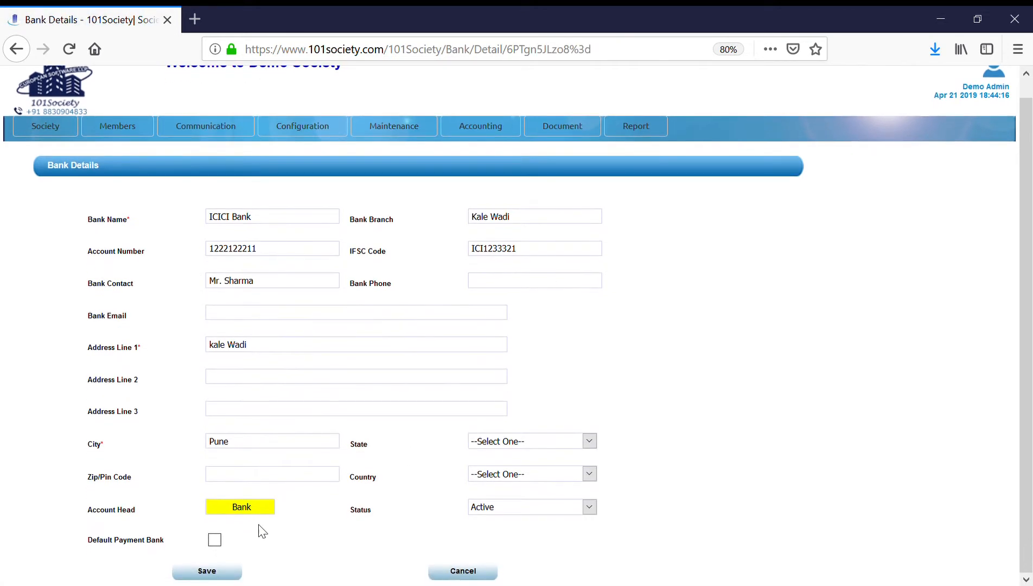
pyautogui.click(214, 539)
pyautogui.scroll(1, 596, 412)
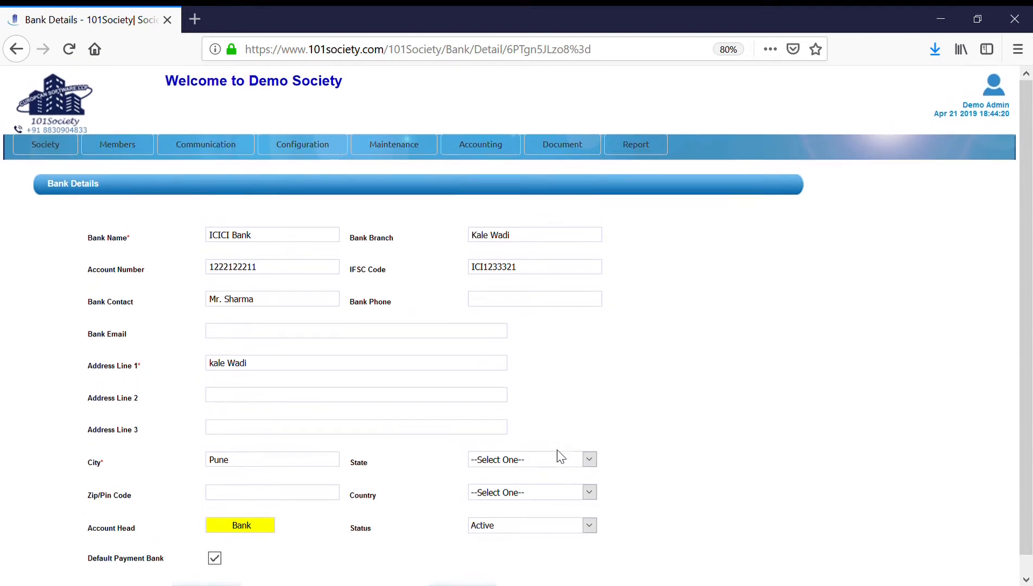
pyautogui.scroll(-1, 542, 488)
pyautogui.click(471, 574)
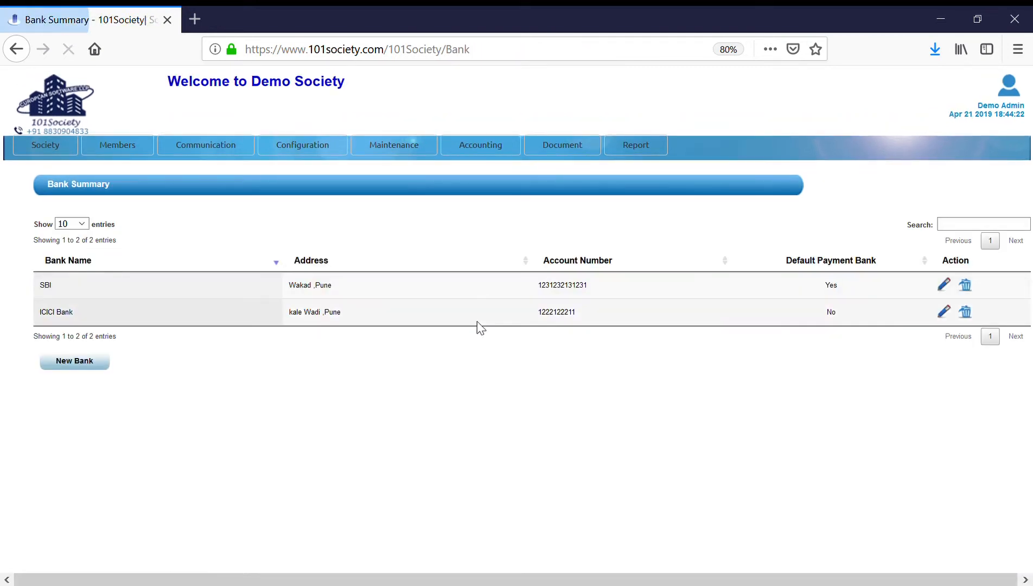
# Step: Generate the Balance Sheet financial report for financial year 2019 - 2020
pyautogui.moveTo(481, 146)
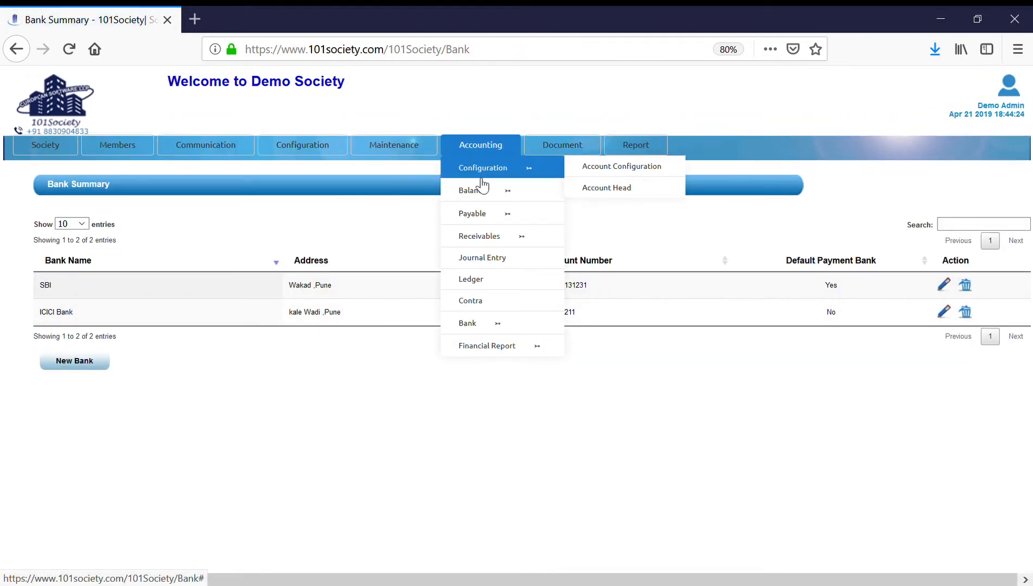
pyautogui.moveTo(477, 331)
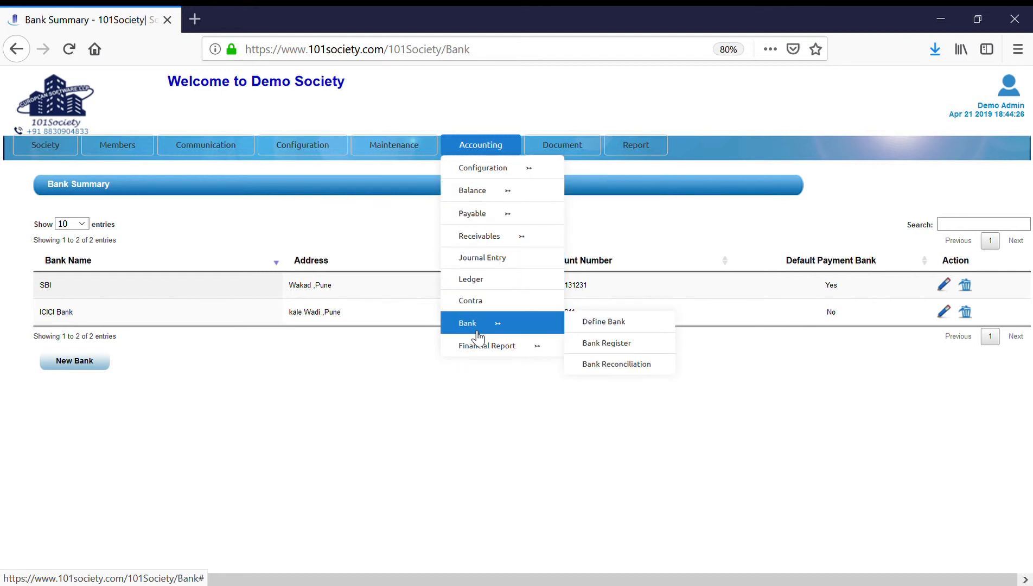
pyautogui.moveTo(480, 354)
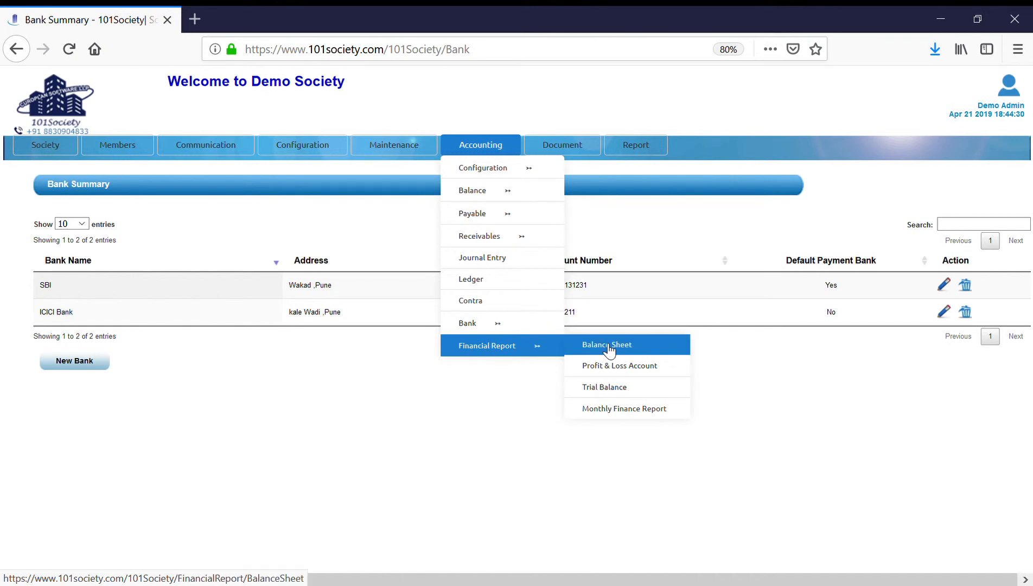
pyautogui.click(608, 347)
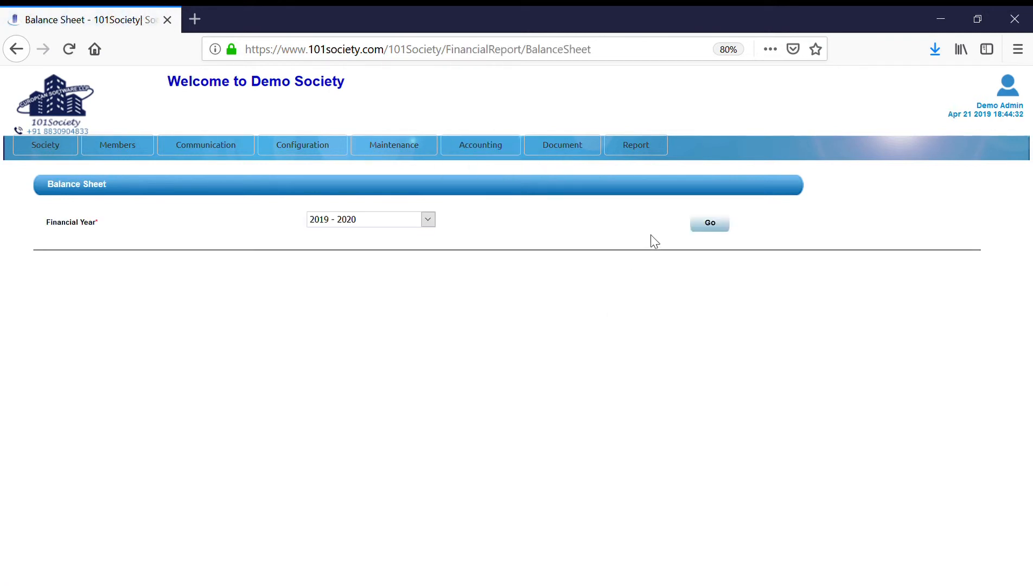
pyautogui.click(713, 230)
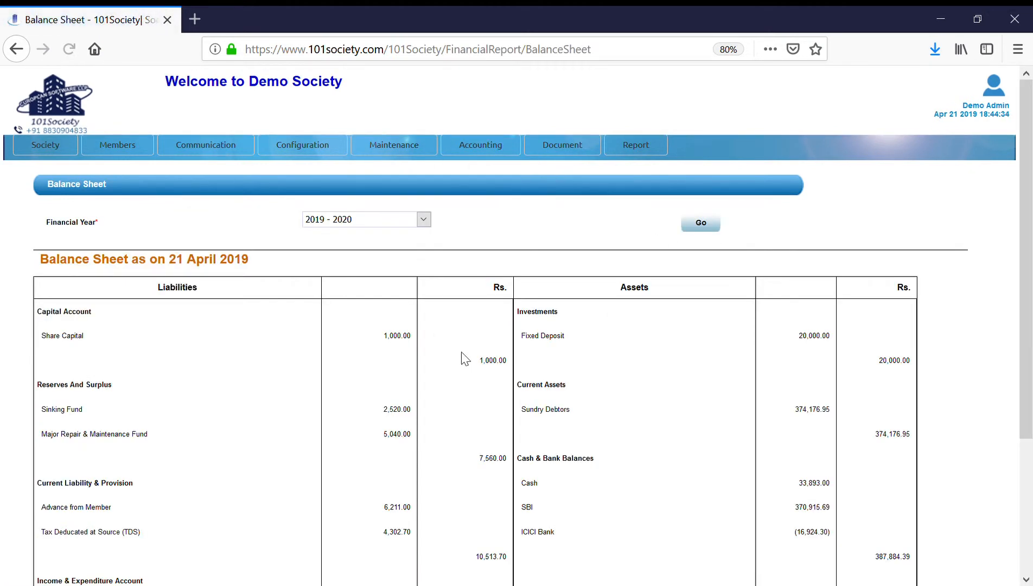
# Step: Examine the liabilities and assets of the Balance Sheet and highlight the as-on date in its heading
pyautogui.scroll(-1, 494, 375)
pyautogui.scroll(-3, 494, 379)
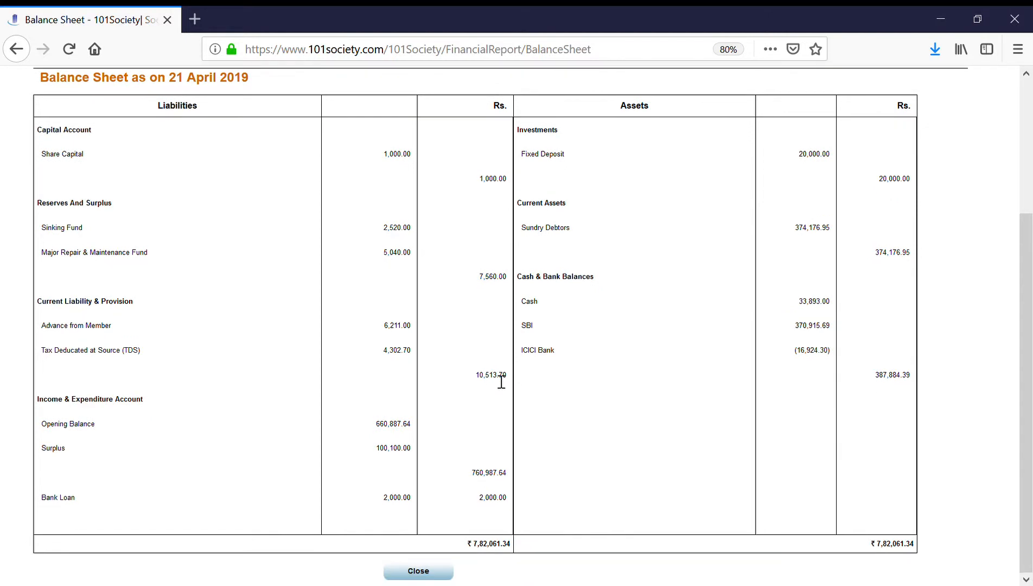
pyautogui.scroll(4, 381, 381)
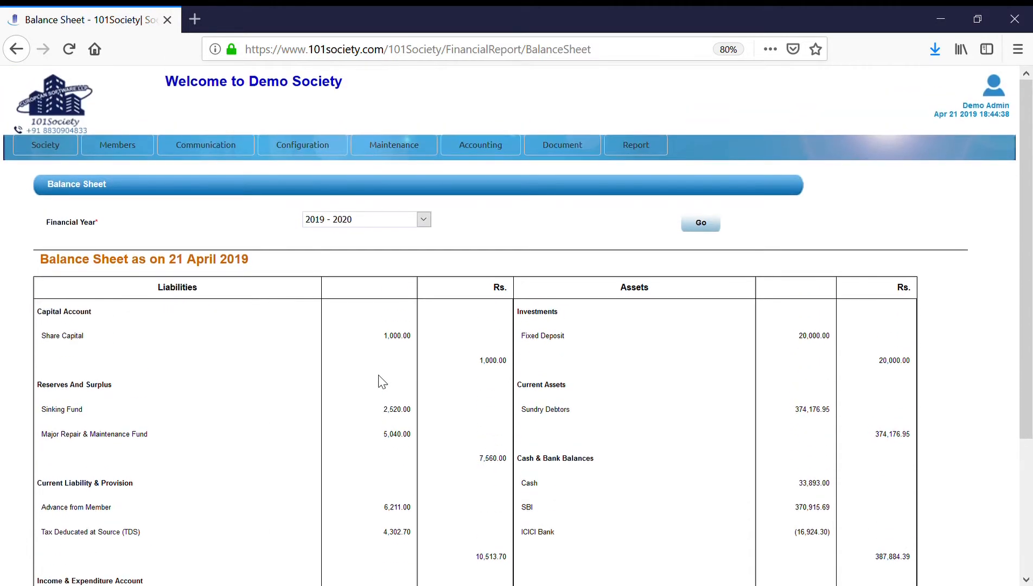
pyautogui.moveTo(110, 268); pyautogui.dragTo(279, 265)
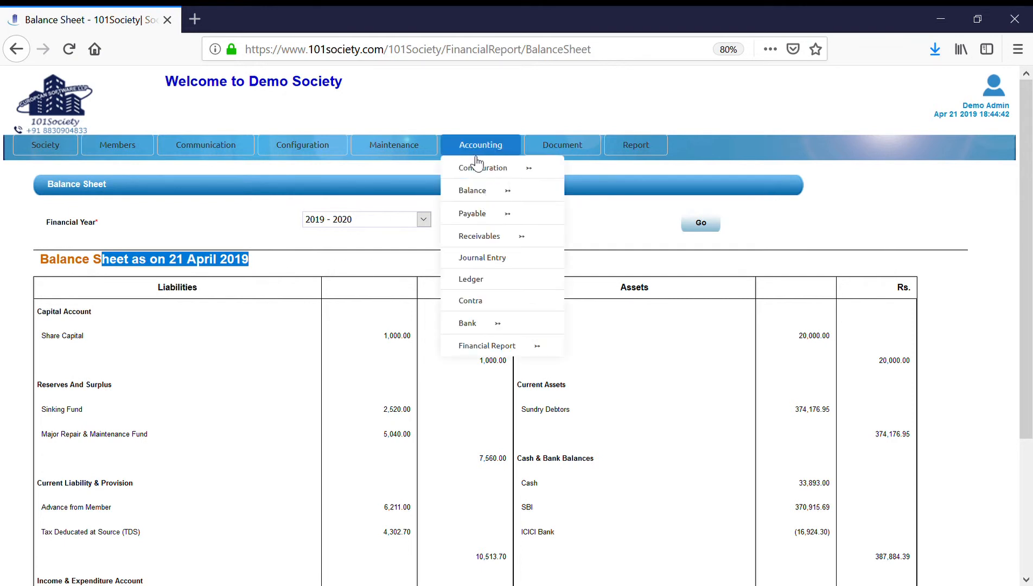
# Step: Generate the Profit & Loss Account report for financial year 2019 - 2020
pyautogui.moveTo(543, 345)
pyautogui.click(618, 366)
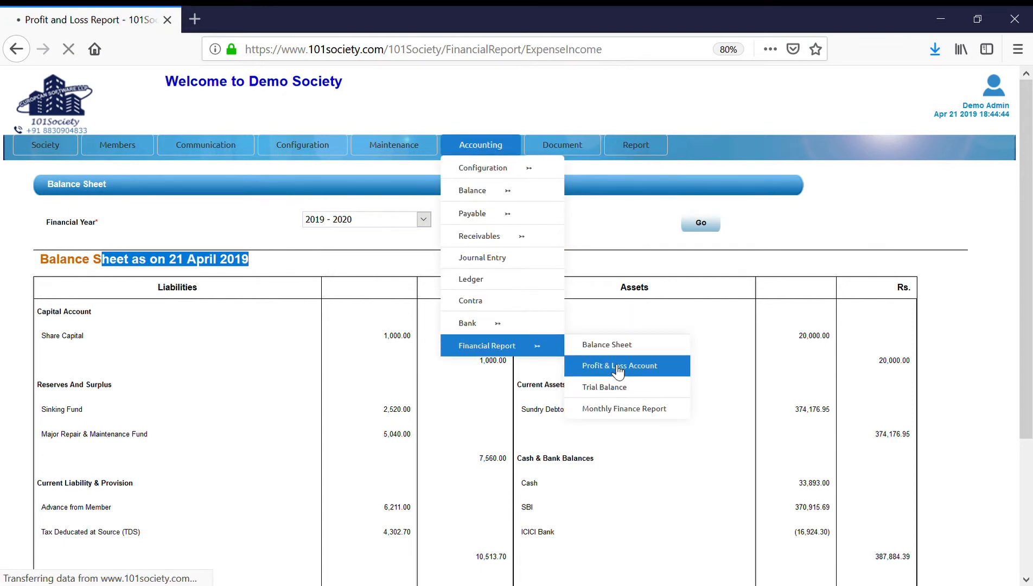
pyautogui.click(710, 225)
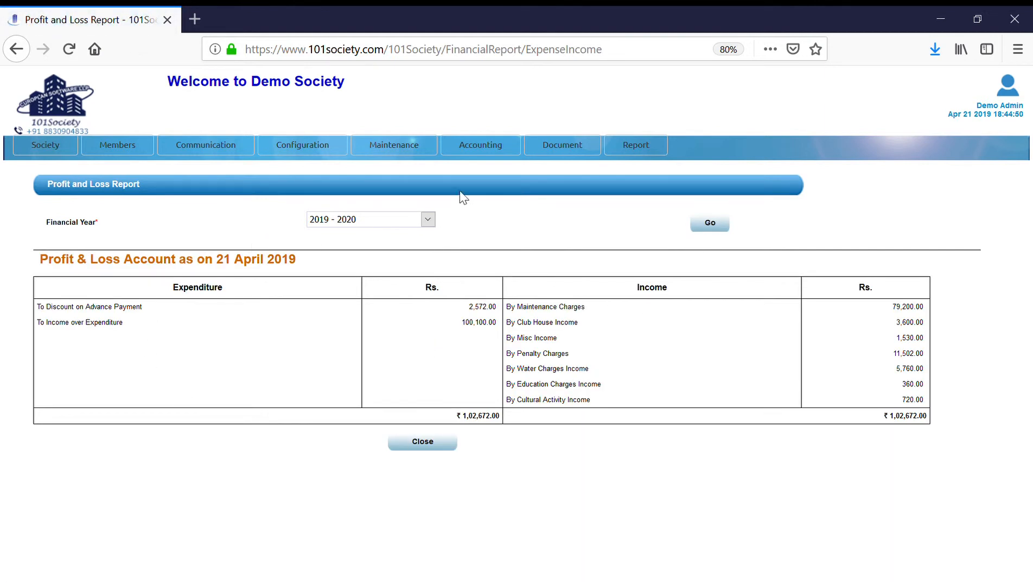
# Step: Generate the Trial Balance for financial year 2019 - 2020 and look through its ledger accounts
pyautogui.moveTo(480, 147)
pyautogui.moveTo(483, 347)
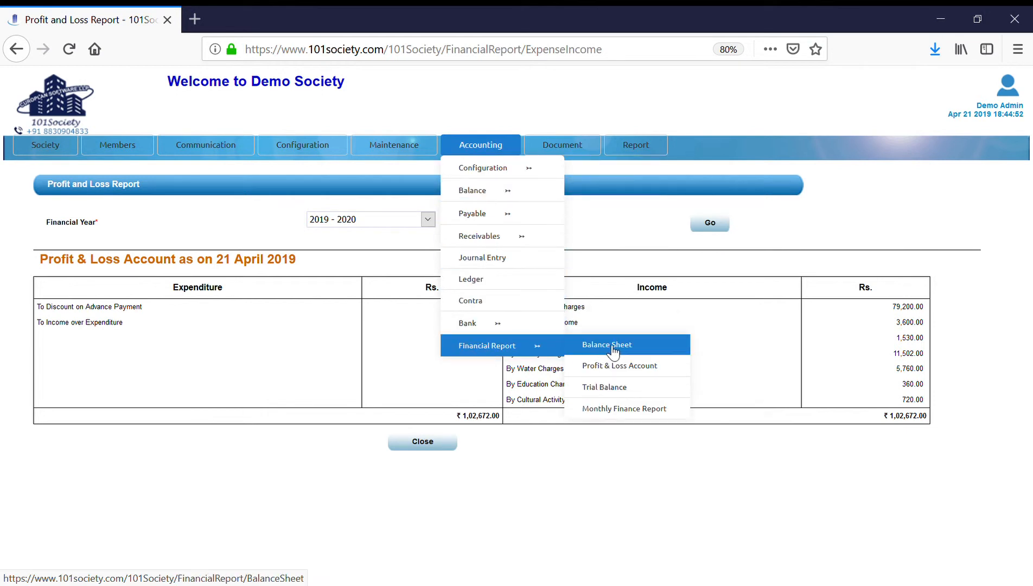
pyautogui.click(615, 395)
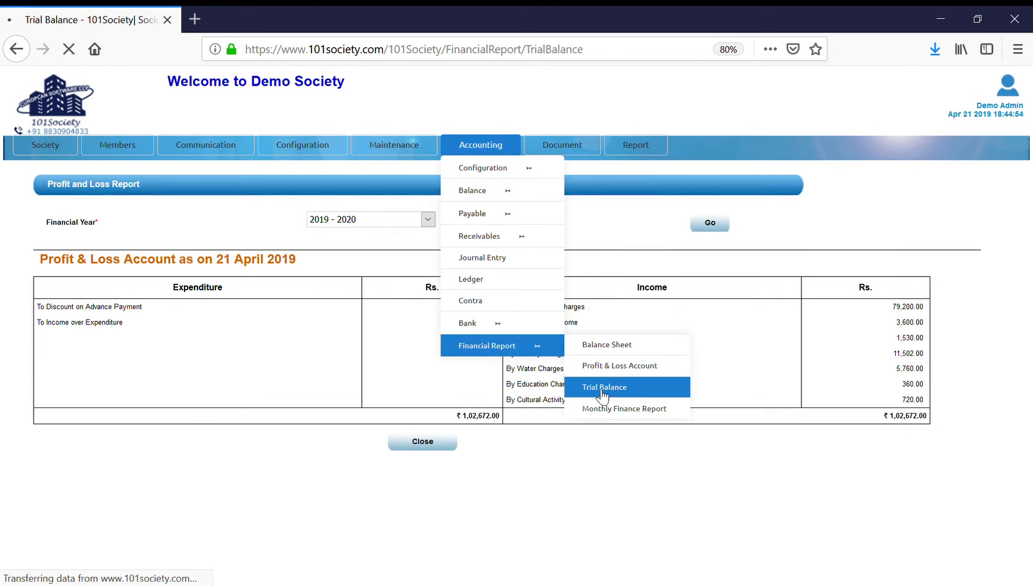
pyautogui.click(720, 224)
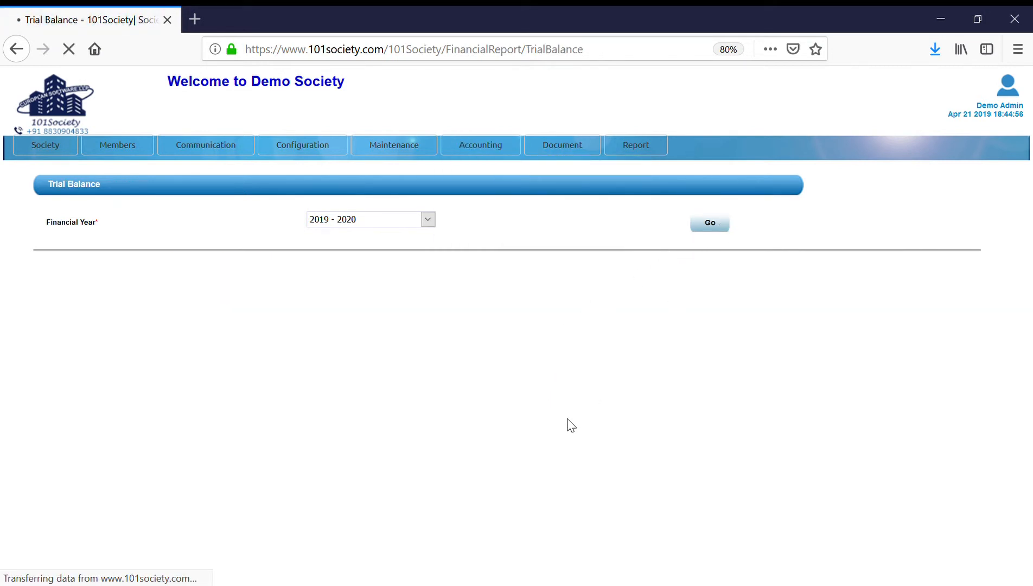
pyautogui.scroll(-2, 564, 426)
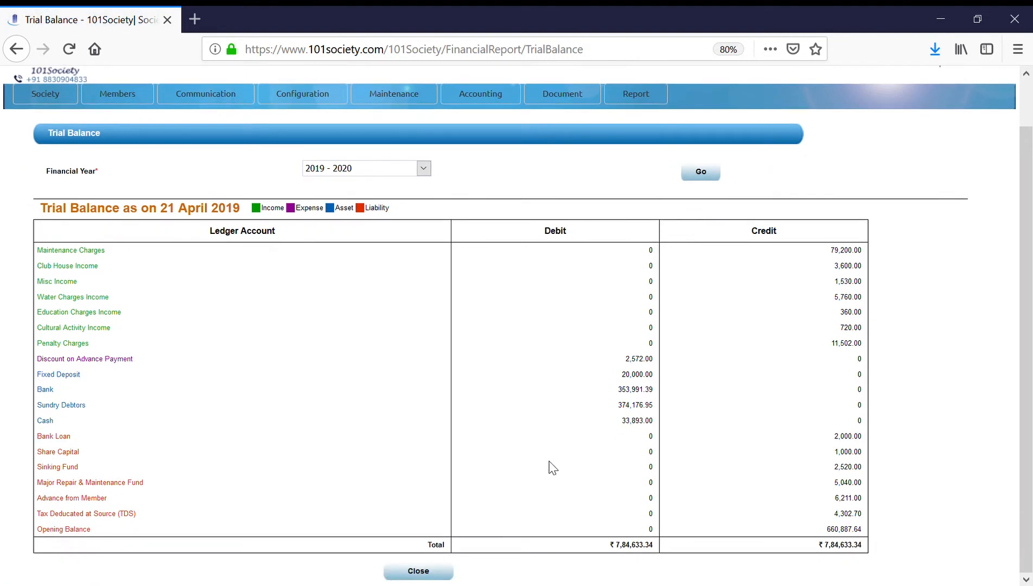
pyautogui.scroll(2, 552, 468)
# Step: Generate the Monthly Finance Report for 2019 - 2020 and highlight the April amount of Discount on Advance Payment
pyautogui.click(487, 145)
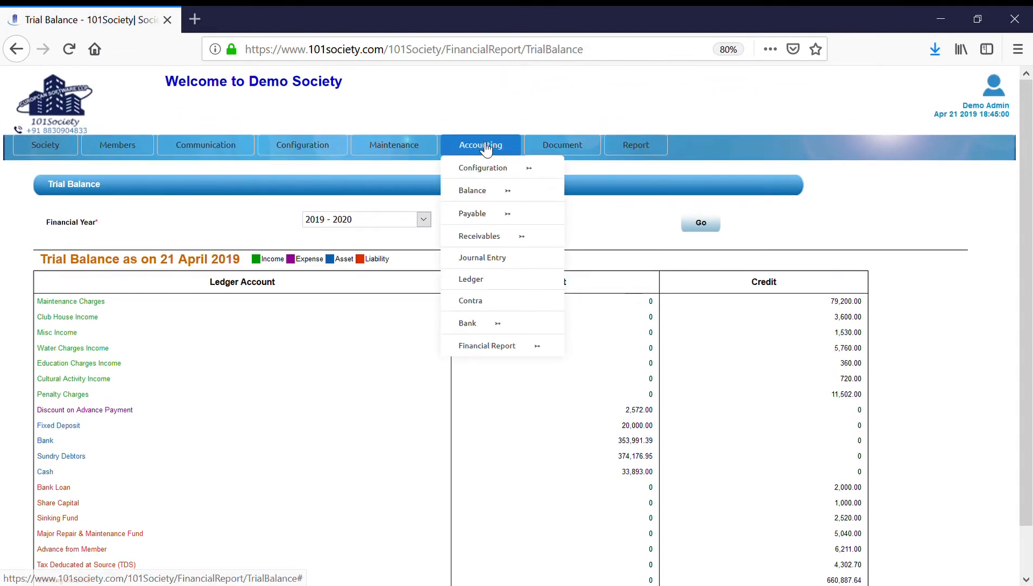
pyautogui.moveTo(478, 325)
pyautogui.moveTo(488, 346)
pyautogui.click(638, 411)
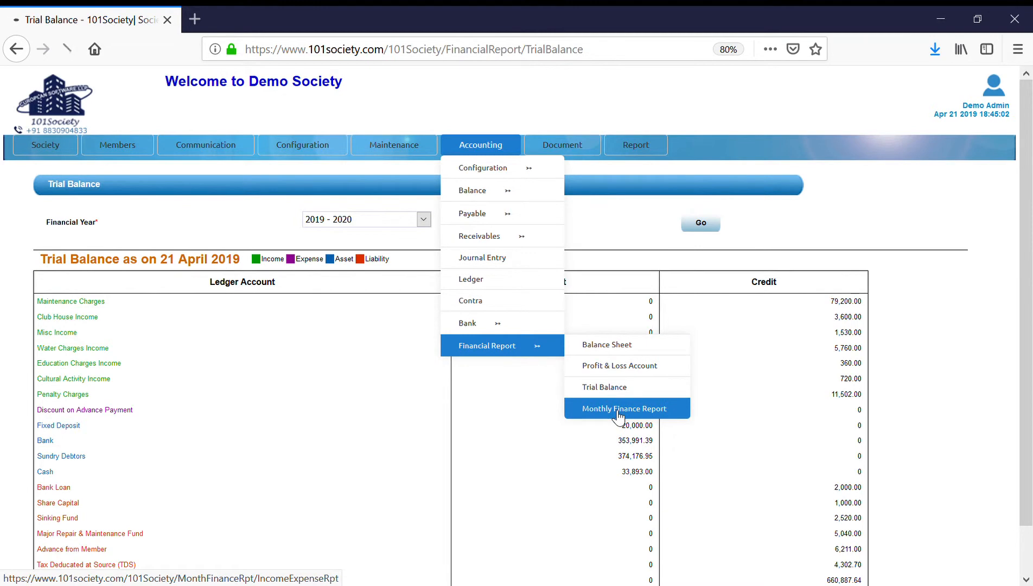
pyautogui.click(711, 223)
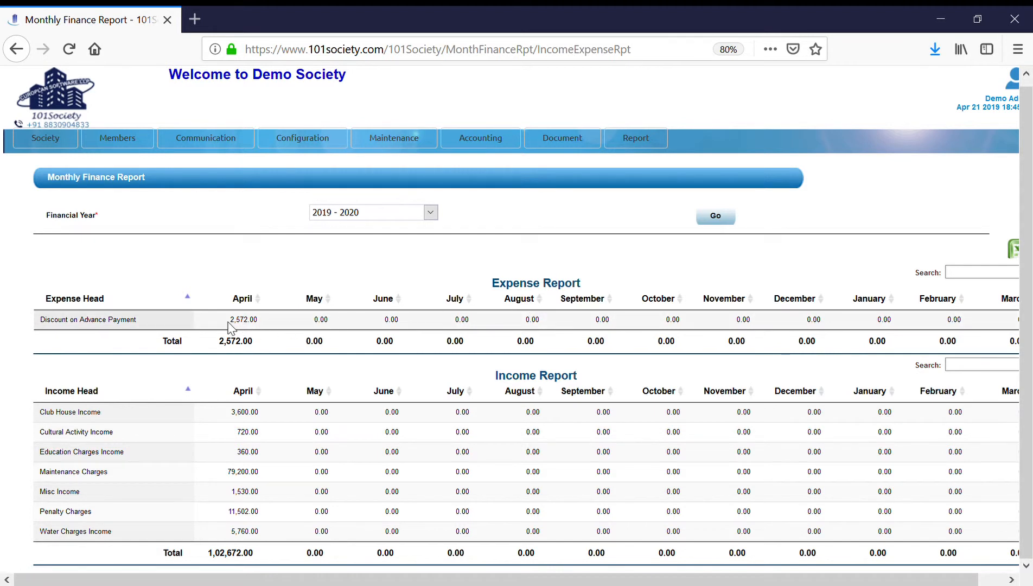
pyautogui.moveTo(229, 323); pyautogui.dragTo(270, 321)
pyautogui.scroll(1, 667, 376)
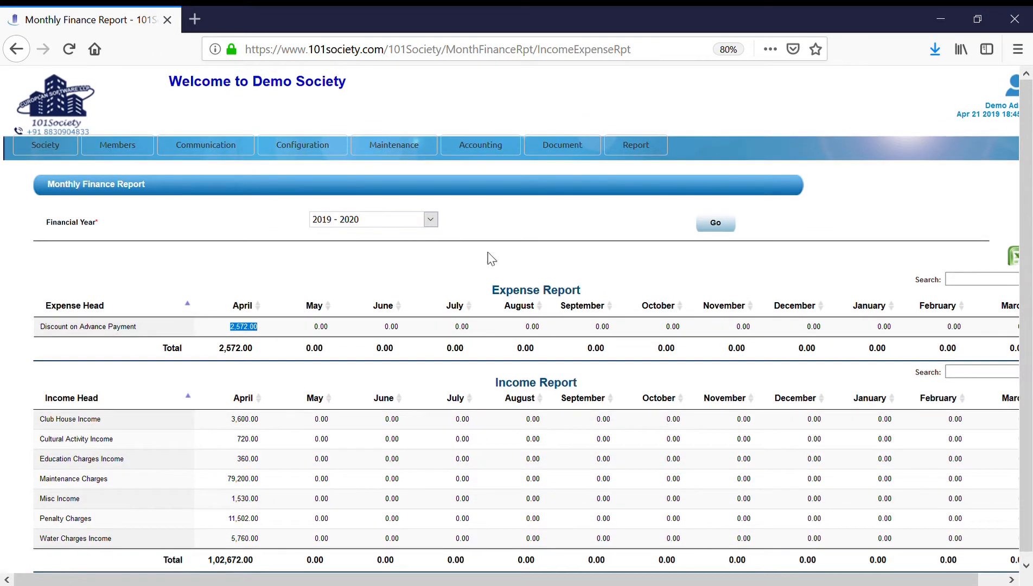
# Step: Display the 2019 - 2020 ledger of account head Sundry Debtors for sub head E1-302, followed by E1-303
pyautogui.moveTo(491, 143)
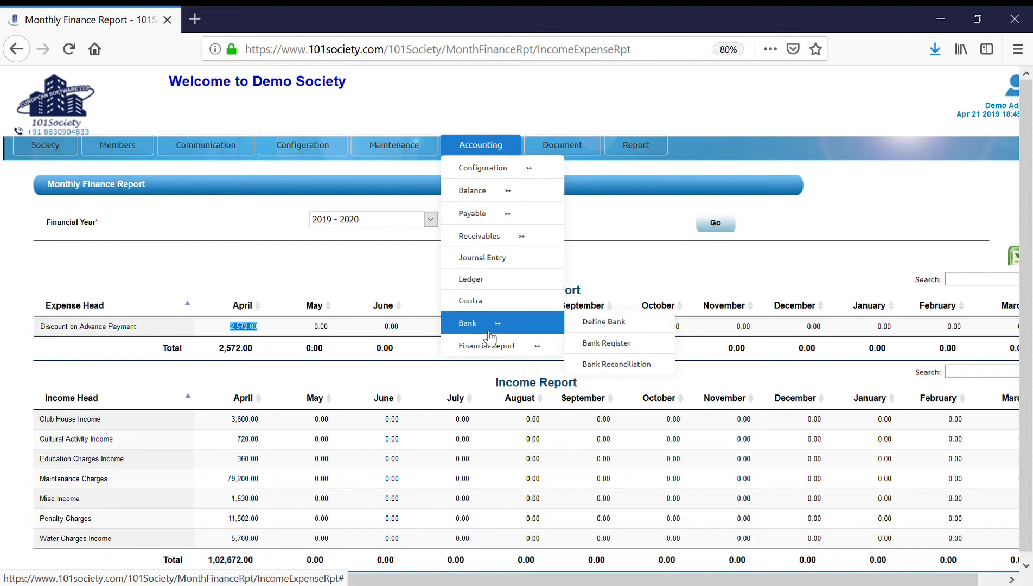
pyautogui.moveTo(487, 221)
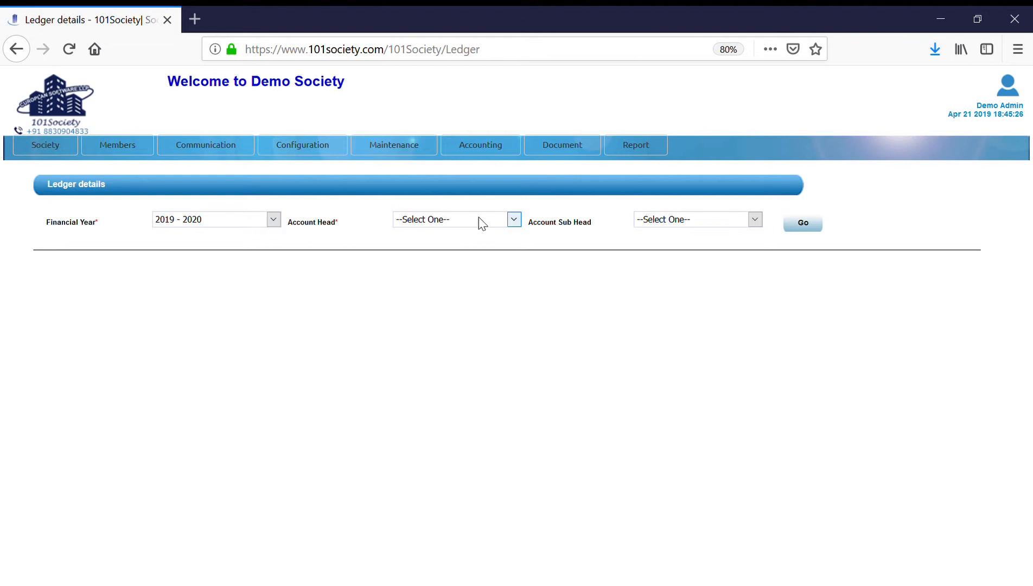
pyautogui.write('sun')
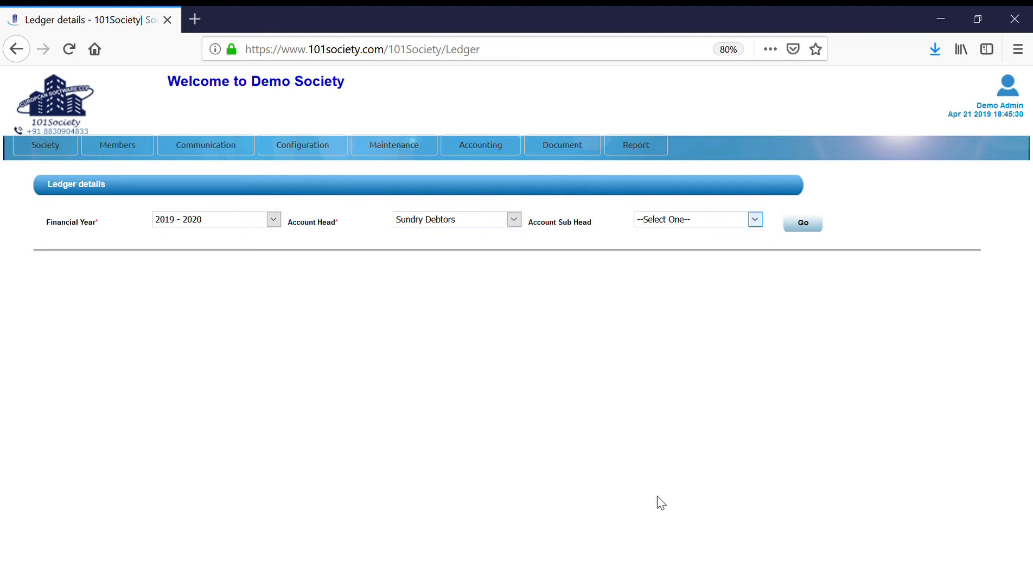
pyautogui.press('Down')
pyautogui.click(808, 228)
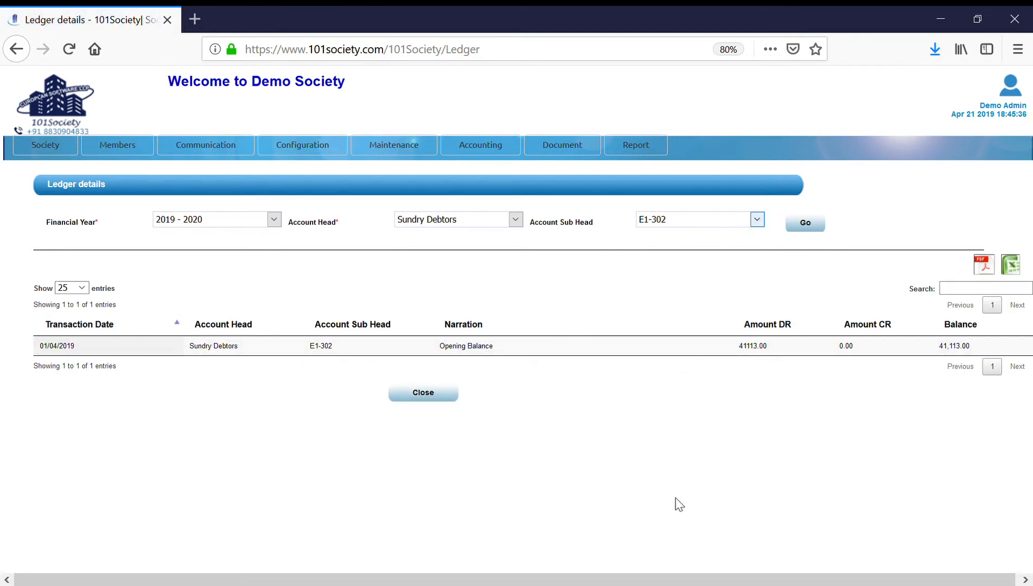
pyautogui.click(805, 223)
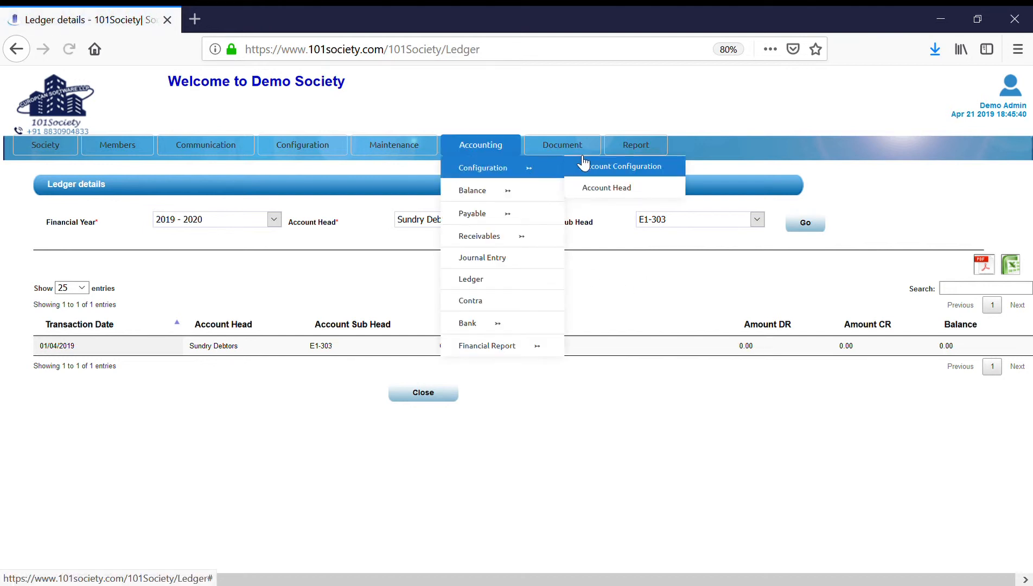
# Step: Display the Sundry Debtors ledger for account sub head E1-301 and view its entries
pyautogui.moveTo(571, 148)
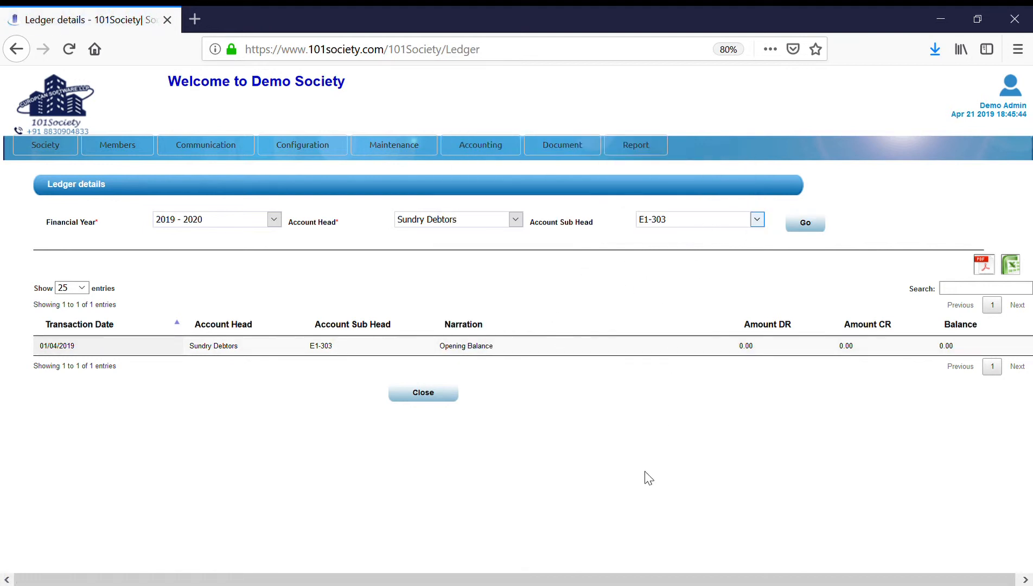
pyautogui.click(798, 227)
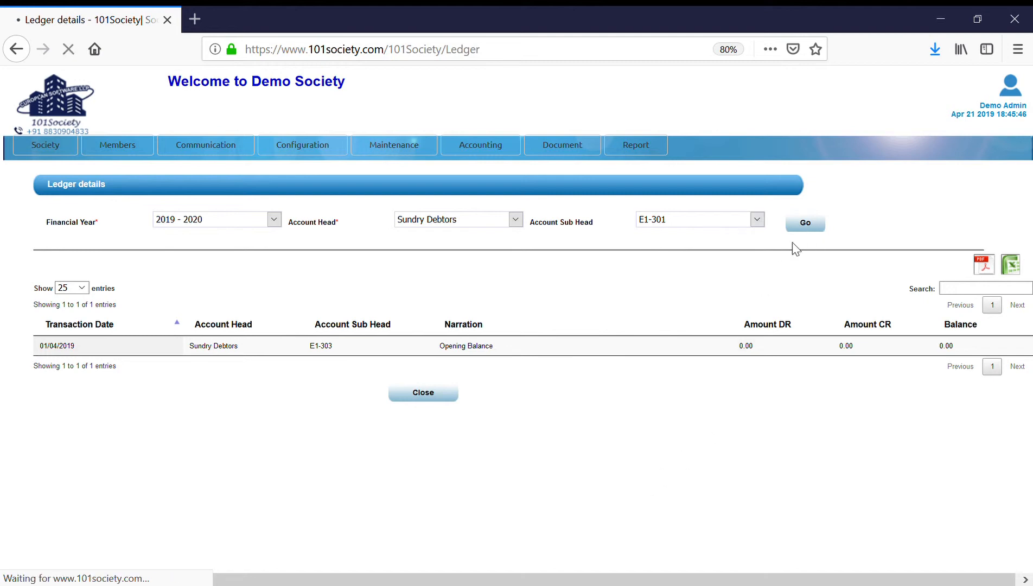
pyautogui.scroll(-2, 564, 379)
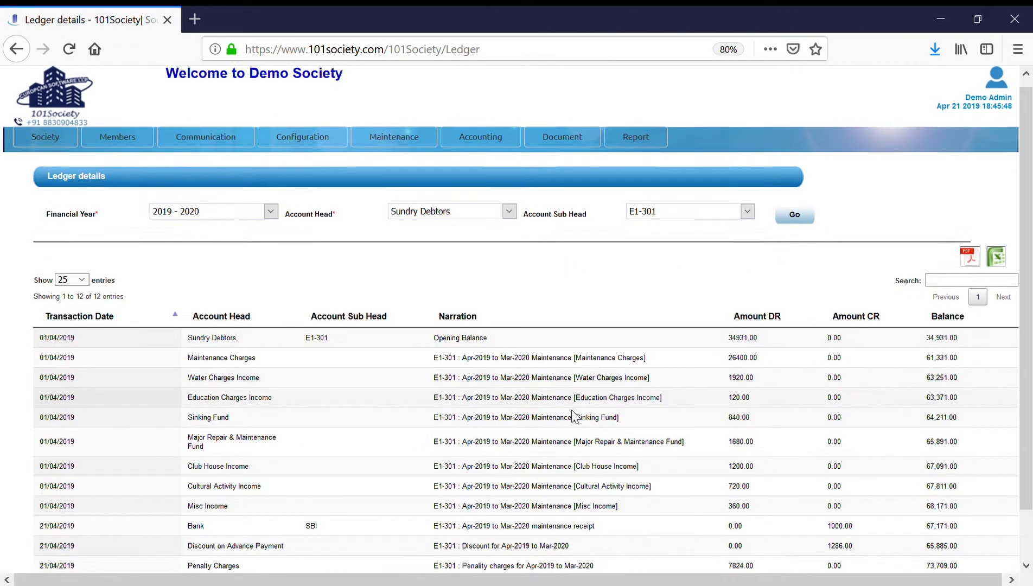
# Step: Highlight the E1-301 ledger entries from Maintenance Charges through Misc Income, and clear the highlight
pyautogui.moveTo(445, 308); pyautogui.dragTo(649, 437)
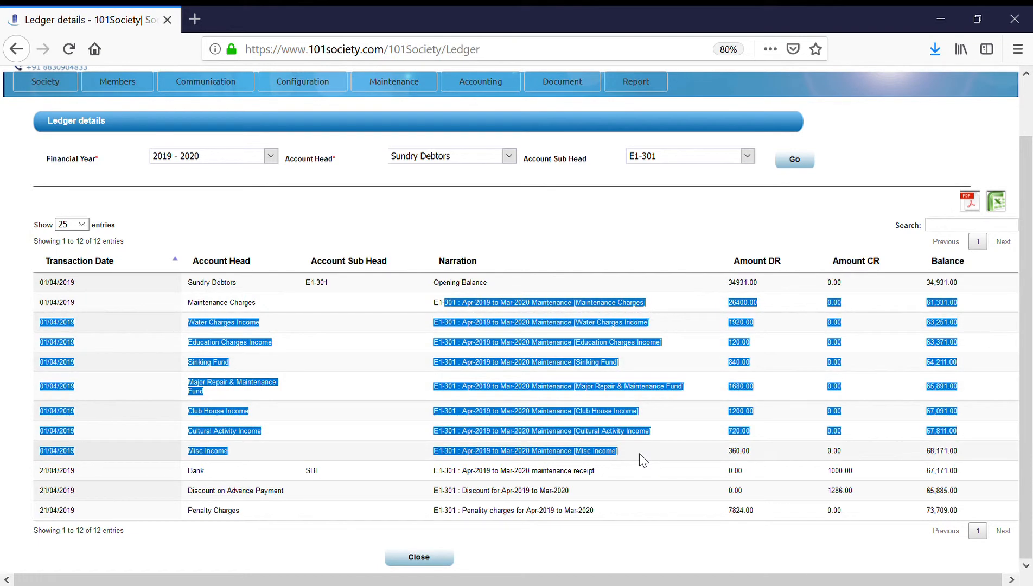
pyautogui.click(971, 458)
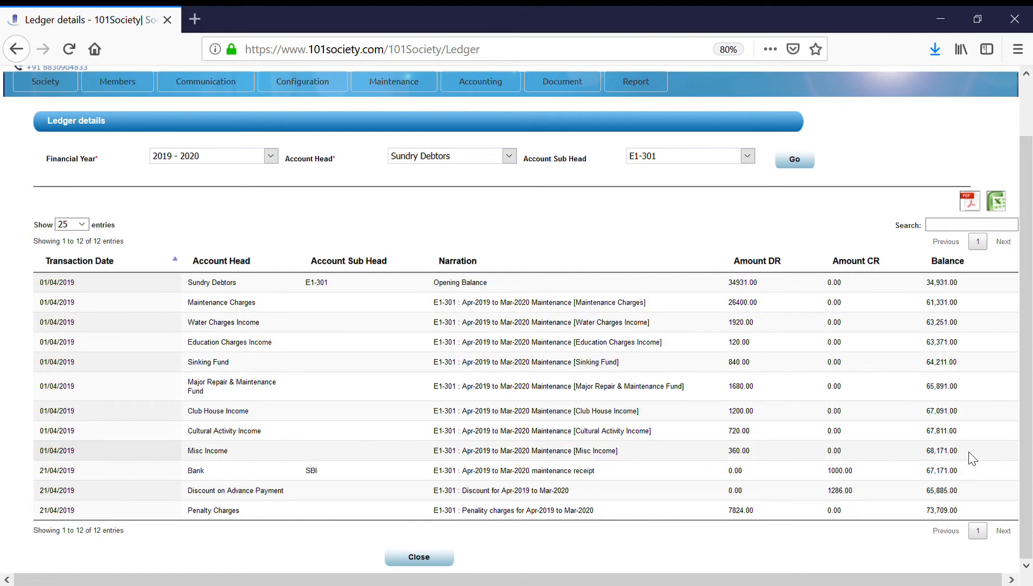
pyautogui.moveTo(970, 458); pyautogui.dragTo(33, 307)
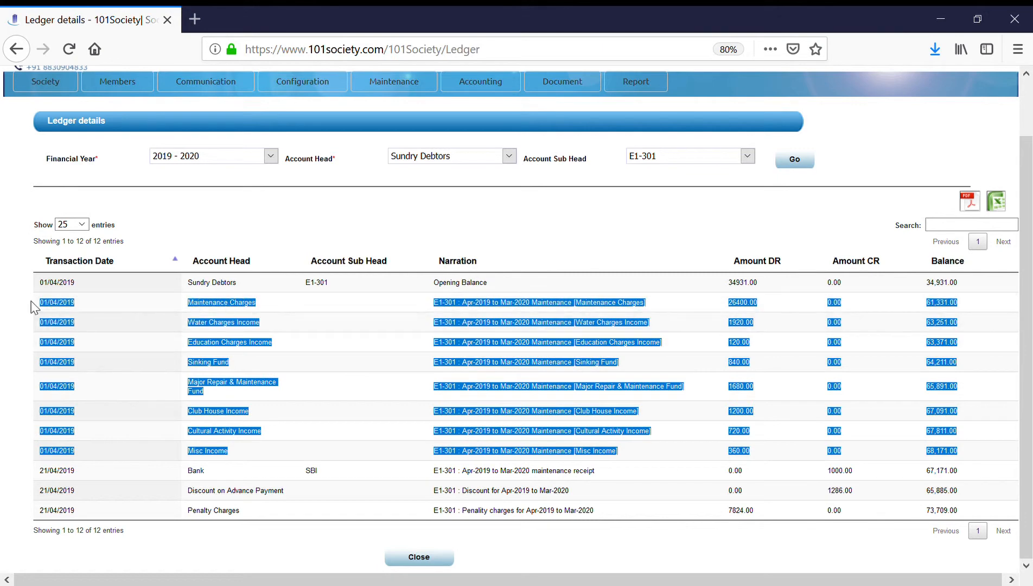
pyautogui.click(576, 343)
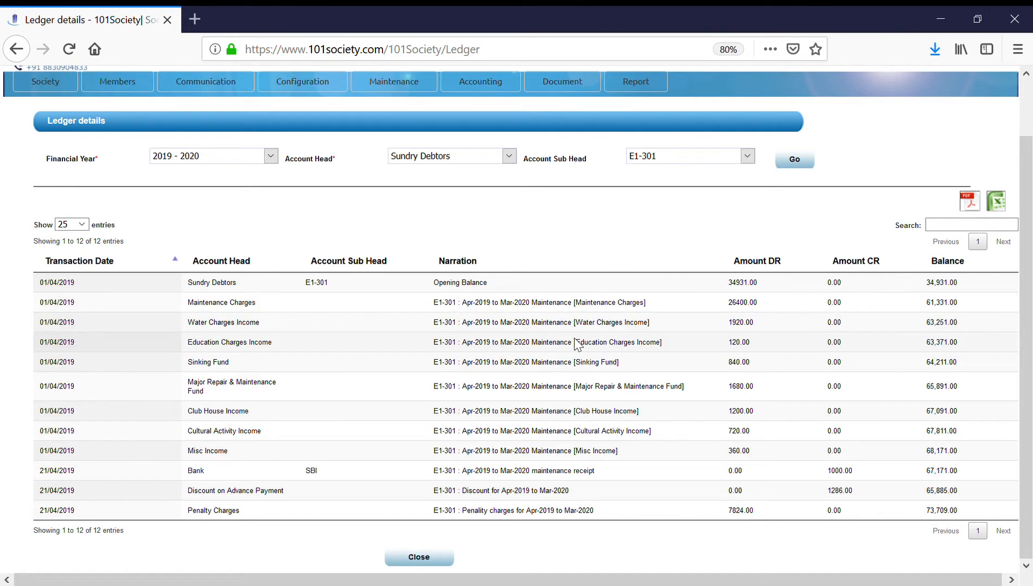
# Step: Highlight the Sinking Fund and Major Repair & Maintenance Fund names in the ledger narrations
pyautogui.moveTo(570, 362); pyautogui.dragTo(640, 369)
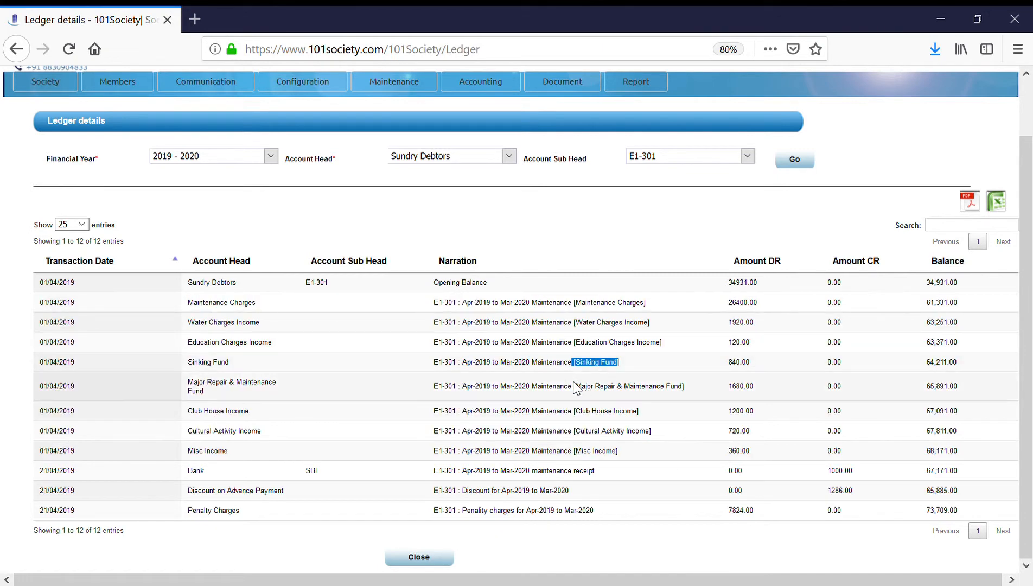
pyautogui.moveTo(556, 388); pyautogui.dragTo(717, 396)
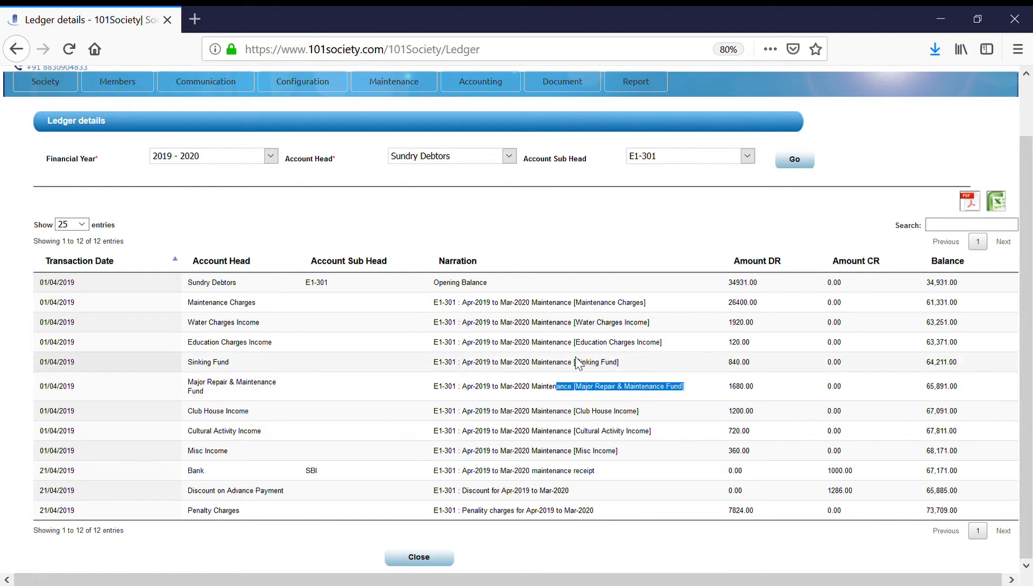
pyautogui.moveTo(576, 362); pyautogui.dragTo(678, 394)
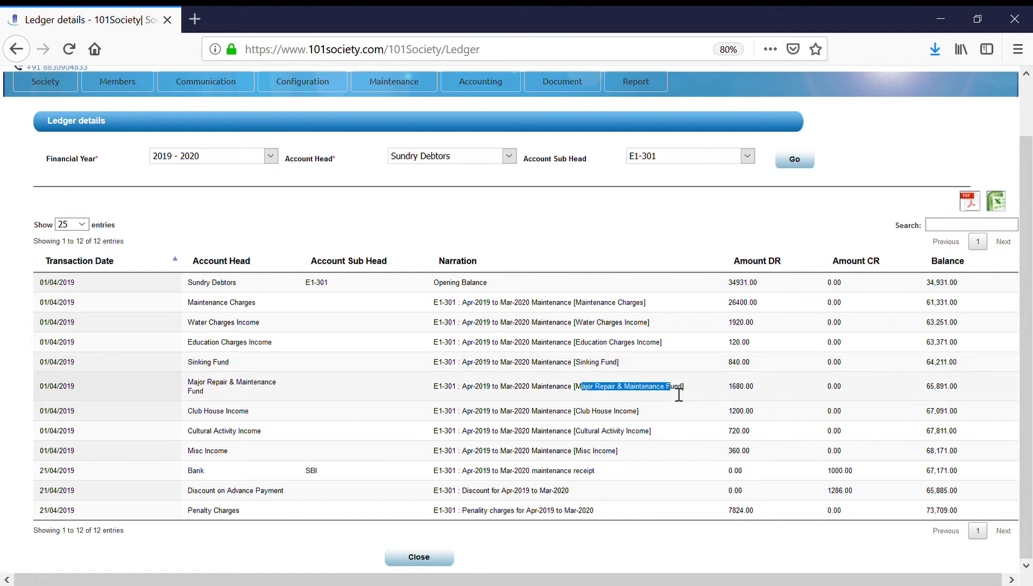
# Step: Generate the 2019 - 2020 Balance Sheet again and highlight its Sinking Fund and Major Repair & Maintenance Fund rows
pyautogui.scroll(2, 677, 388)
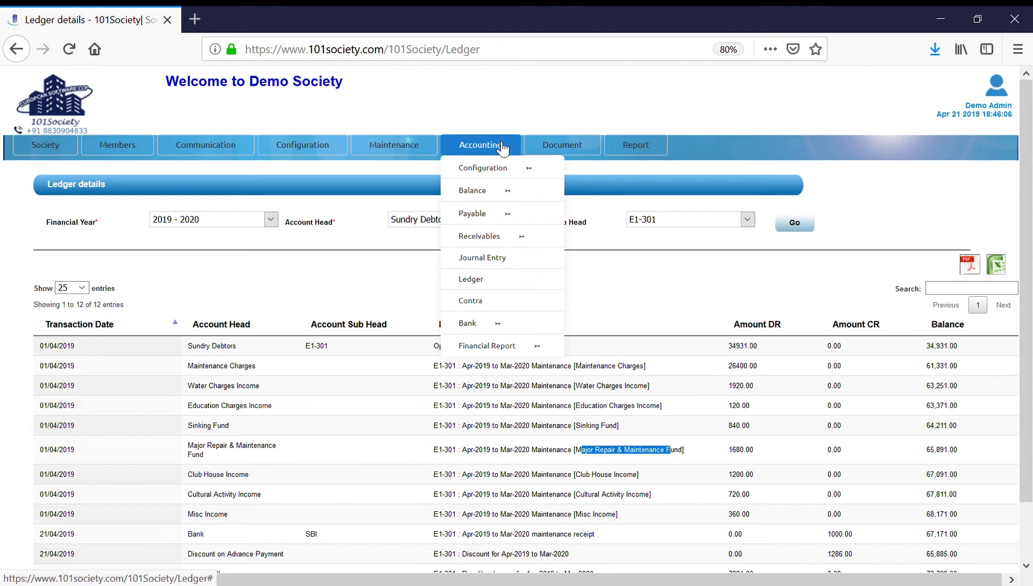
pyautogui.moveTo(491, 345)
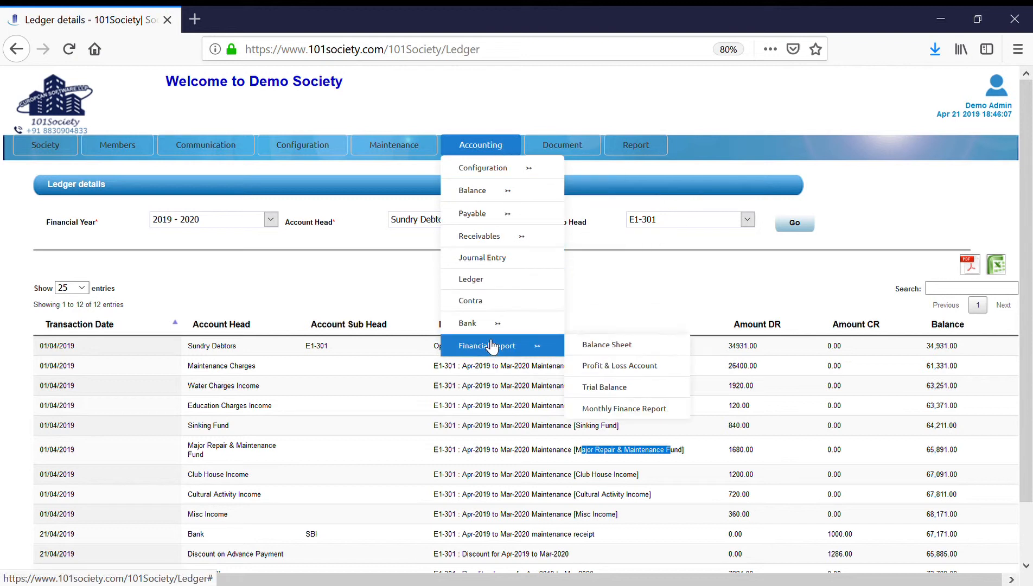
pyautogui.click(605, 345)
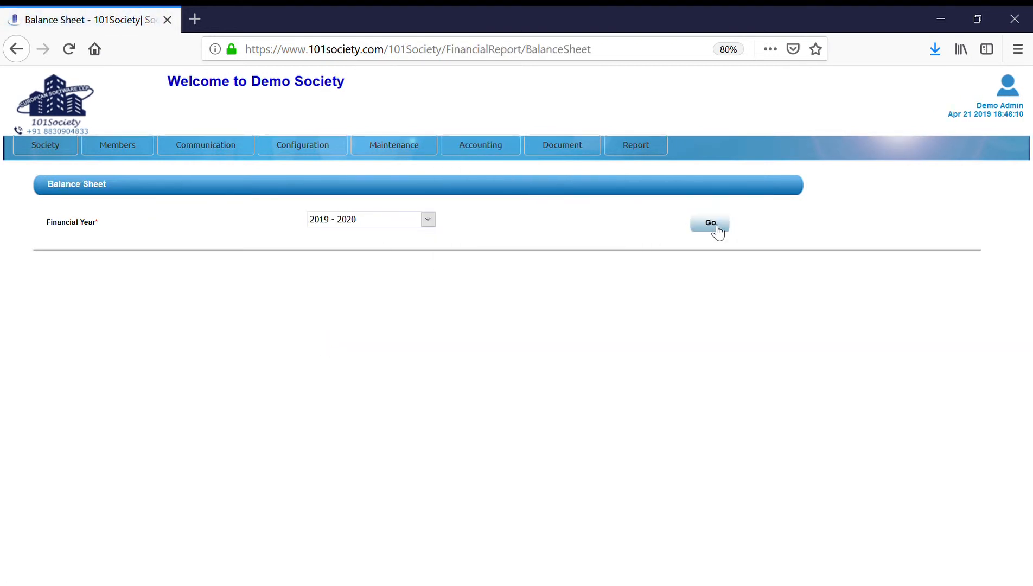
pyautogui.click(714, 226)
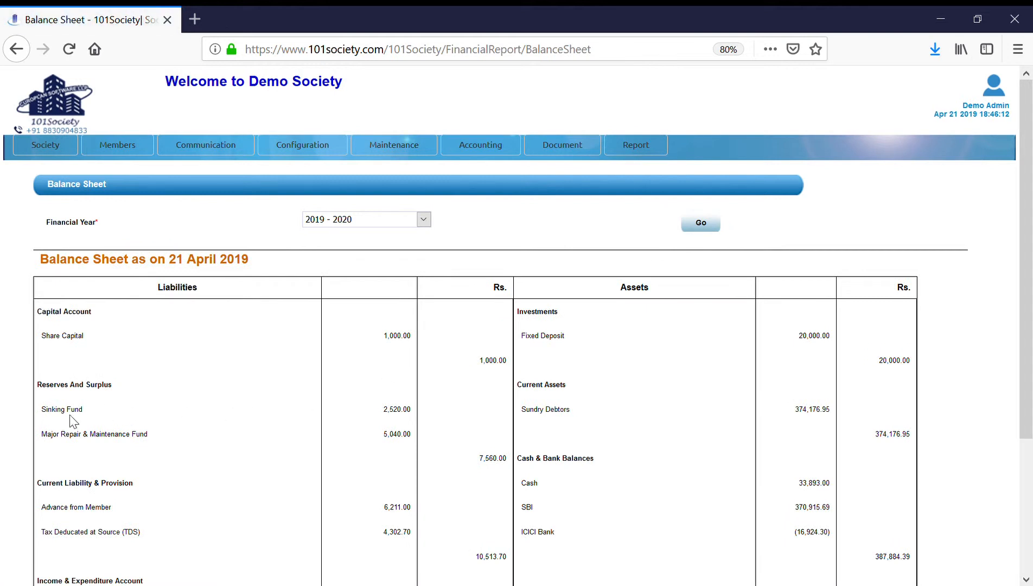
pyautogui.moveTo(36, 408); pyautogui.dragTo(416, 445)
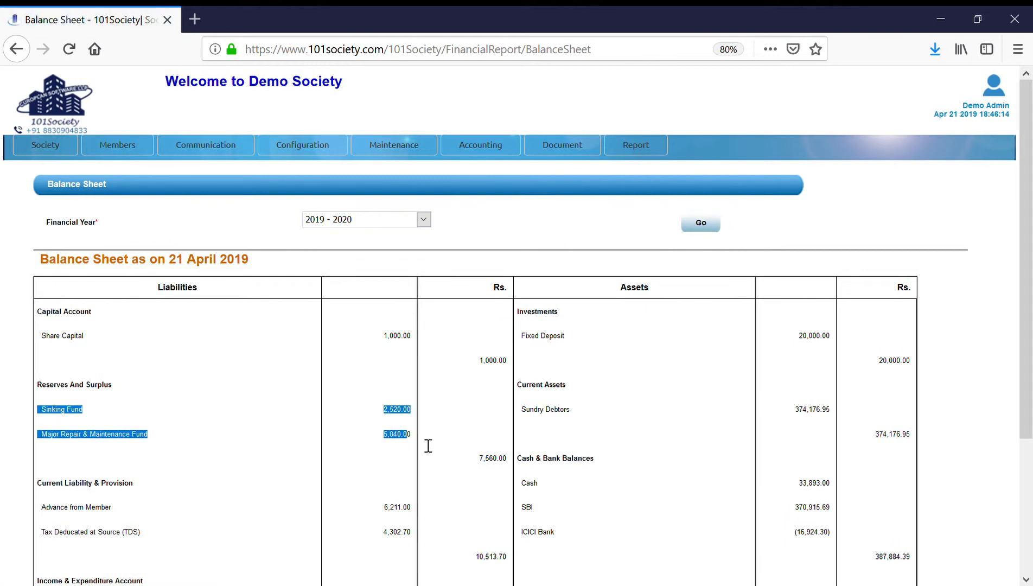
pyautogui.click(428, 445)
# Step: Generate the 2019 - 2020 Profit & Loss Account and highlight its income and expenditure rows
pyautogui.moveTo(484, 143)
pyautogui.moveTo(515, 344)
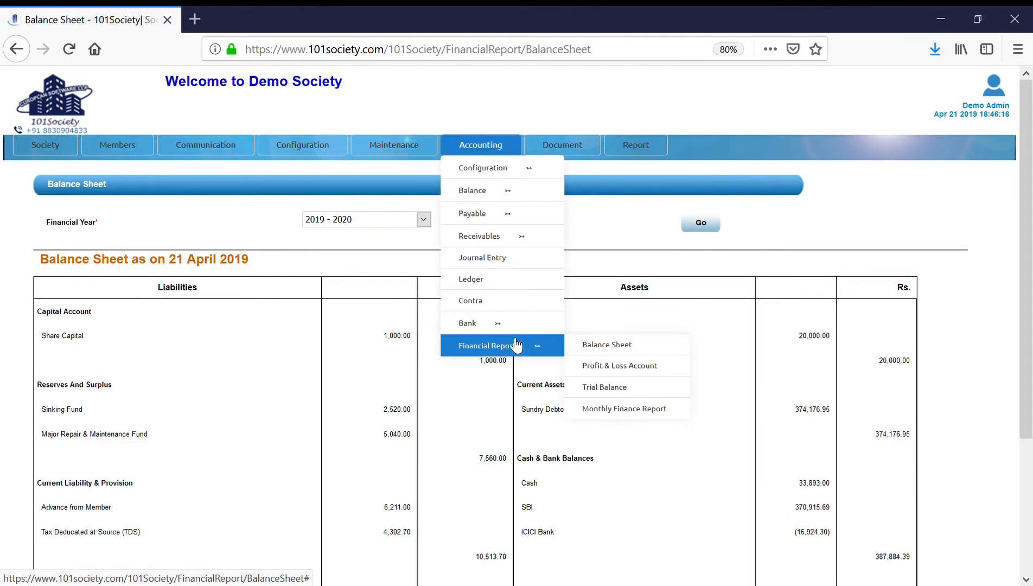
pyautogui.click(614, 374)
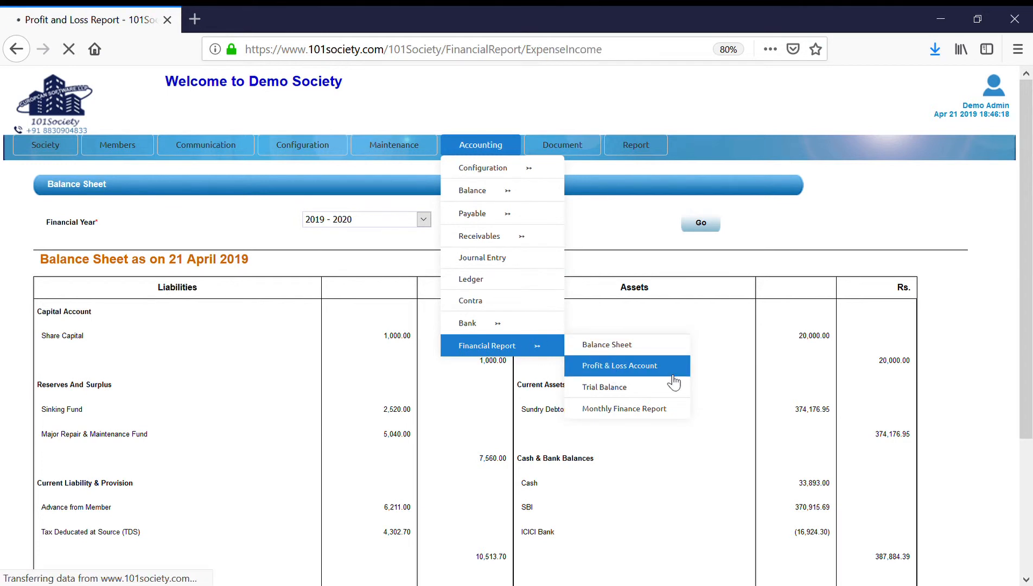
pyautogui.click(714, 232)
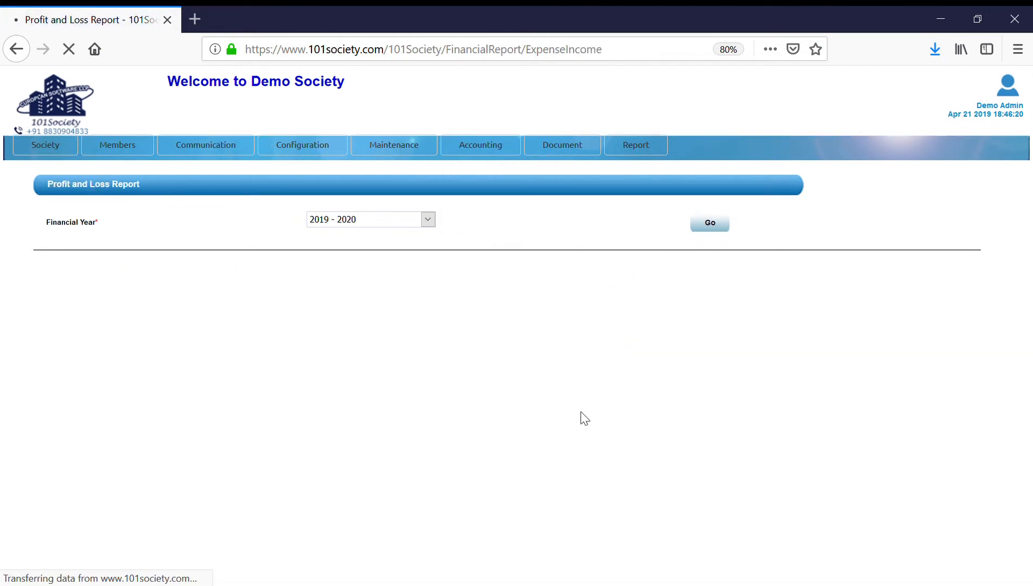
pyautogui.moveTo(523, 315); pyautogui.dragTo(601, 395)
pyautogui.click(397, 344)
pyautogui.moveTo(58, 310); pyautogui.dragTo(198, 318)
pyautogui.click(206, 308)
# Step: Display the 2019 - 2020 Sundry Debtors ledger for account sub head E1-301
pyautogui.moveTo(461, 152)
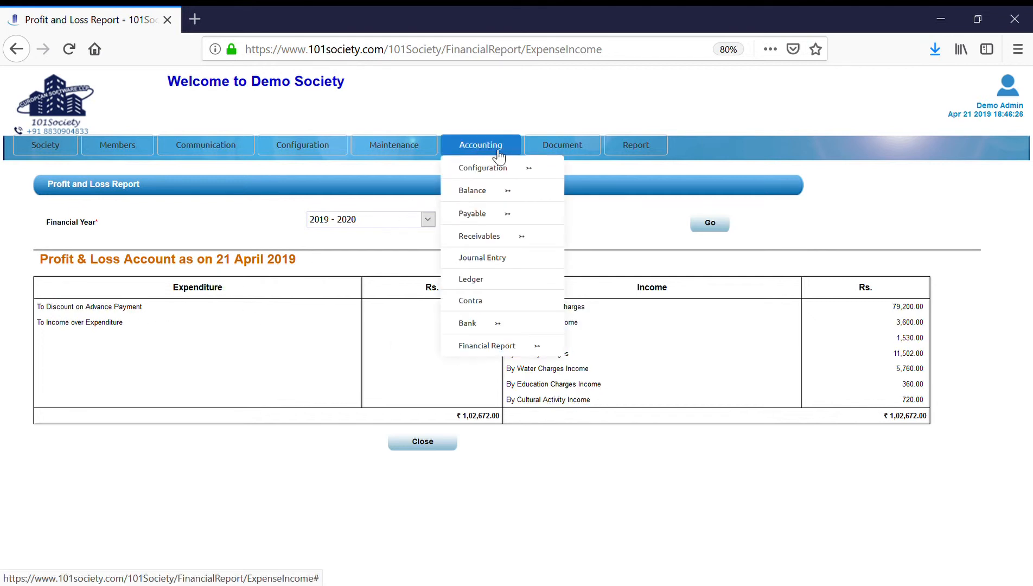
pyautogui.click(494, 284)
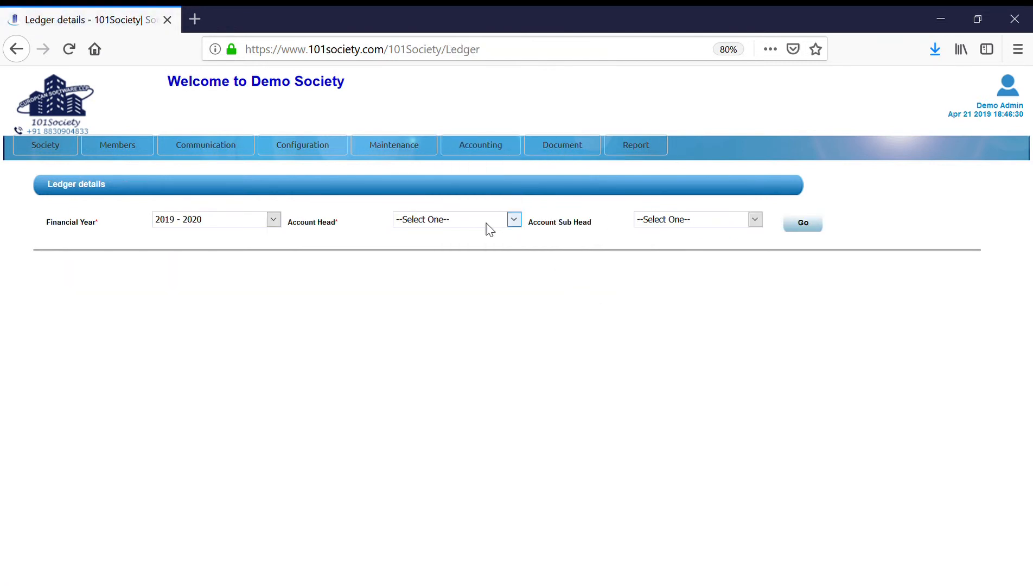
pyautogui.press('s')
pyautogui.press('s')
pyautogui.press('s')
pyautogui.press('s')
pyautogui.click(696, 213)
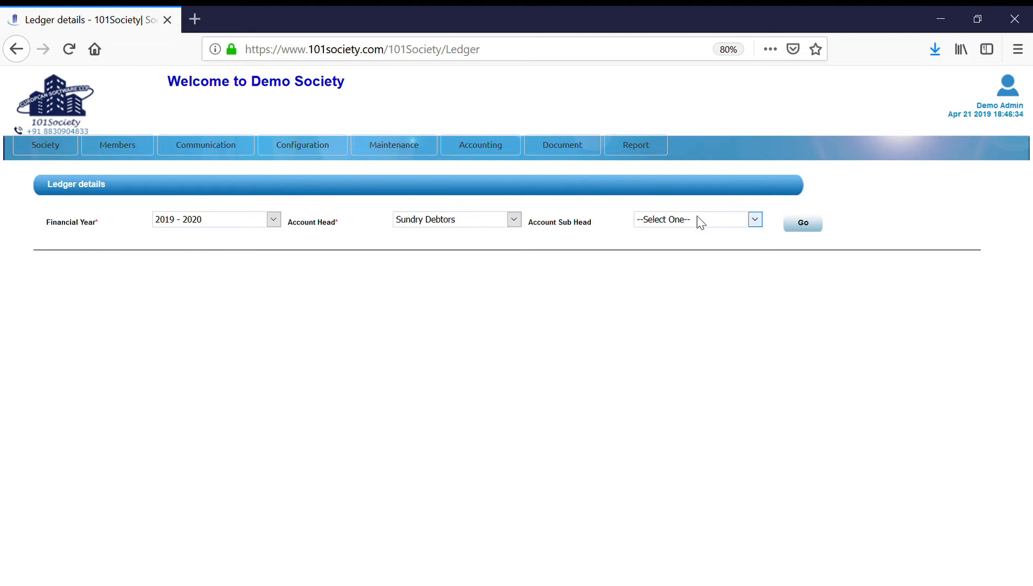
pyautogui.press('e')
pyautogui.click(812, 225)
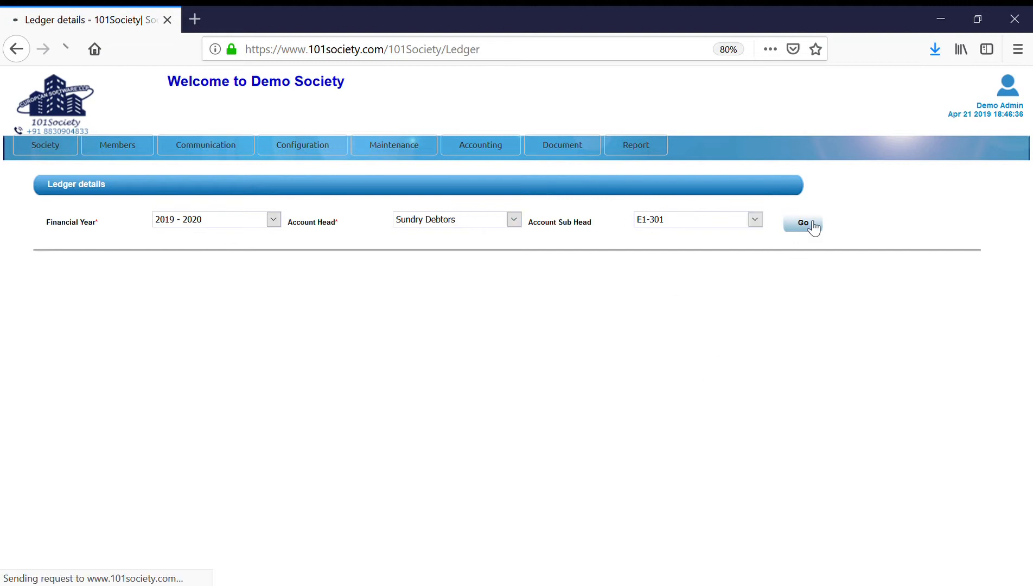
pyautogui.scroll(-2, 697, 418)
pyautogui.scroll(-2, 694, 415)
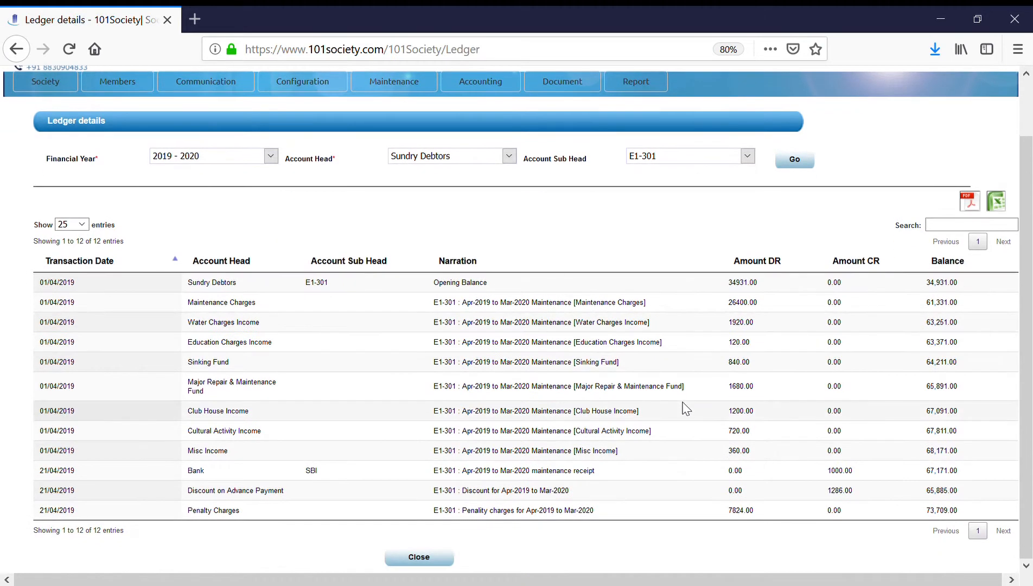
# Step: Highlight the SBI maintenance receipt, discount and penalty charges rows in the E1-301 ledger, and clear the highlight
pyautogui.moveTo(253, 472); pyautogui.dragTo(964, 476)
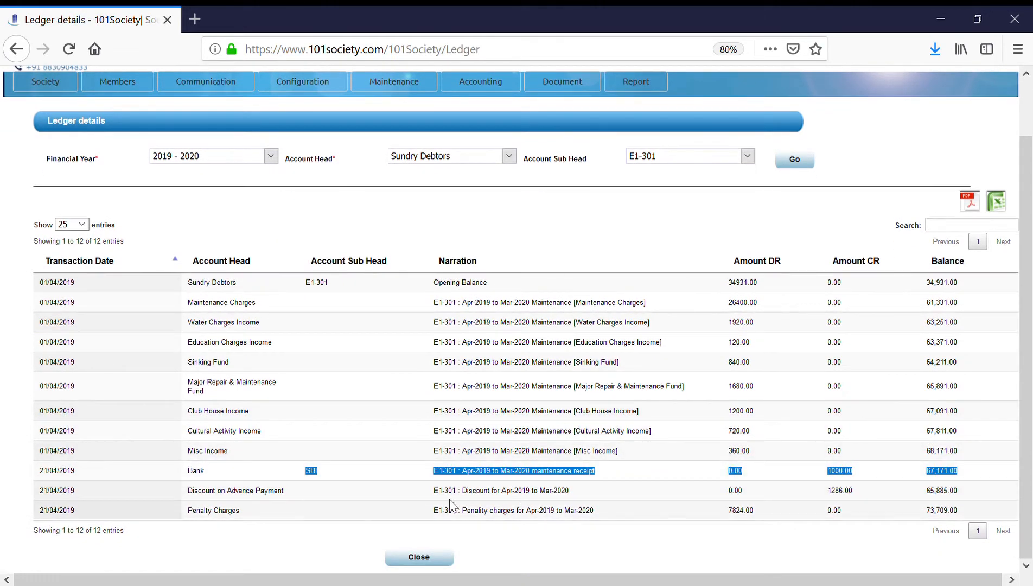
pyautogui.moveTo(438, 490); pyautogui.dragTo(962, 512)
pyautogui.click(916, 489)
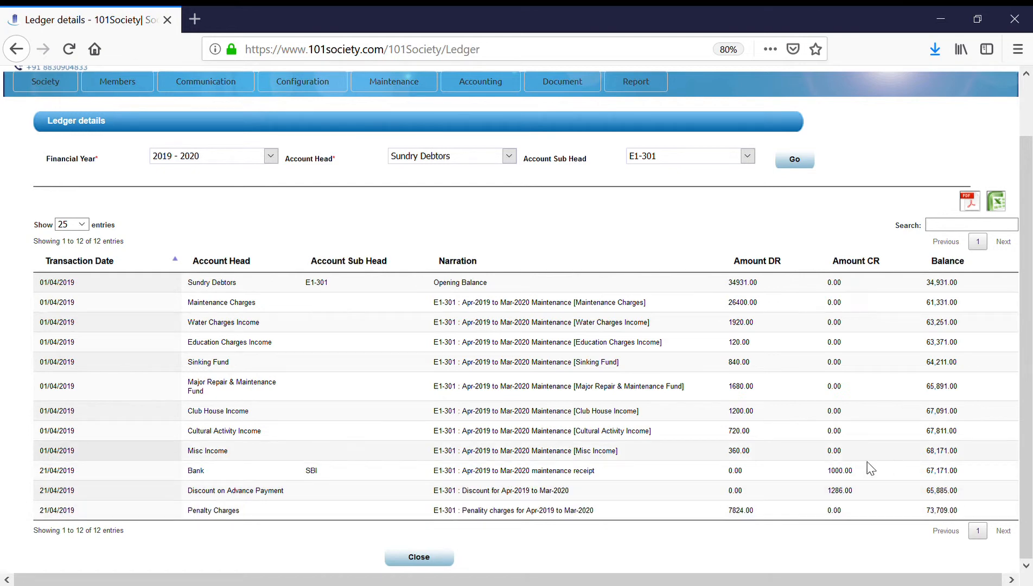
# Step: Export the ledger details for the current selection to Excel and to PDF
pyautogui.click(995, 201)
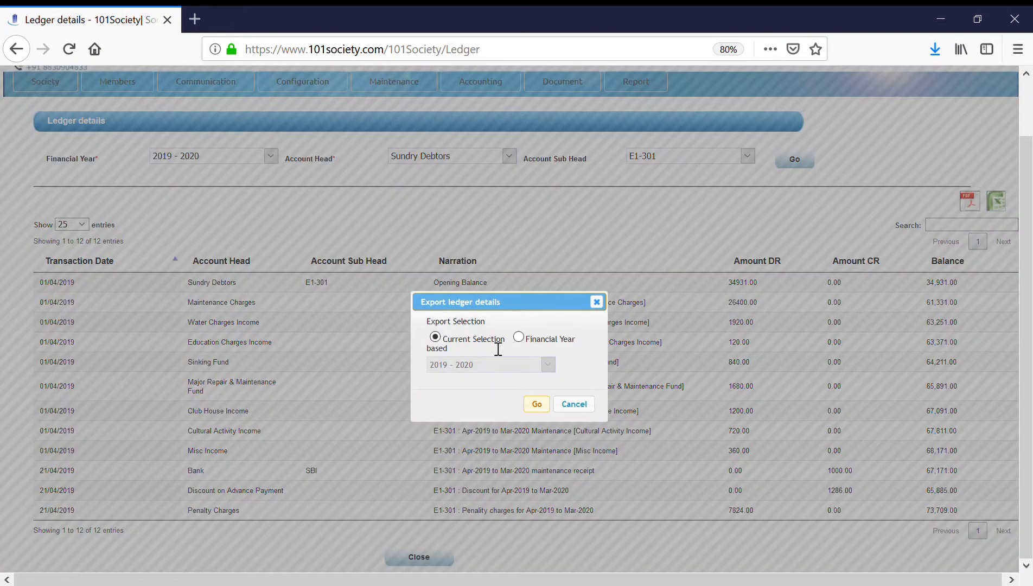
pyautogui.click(537, 404)
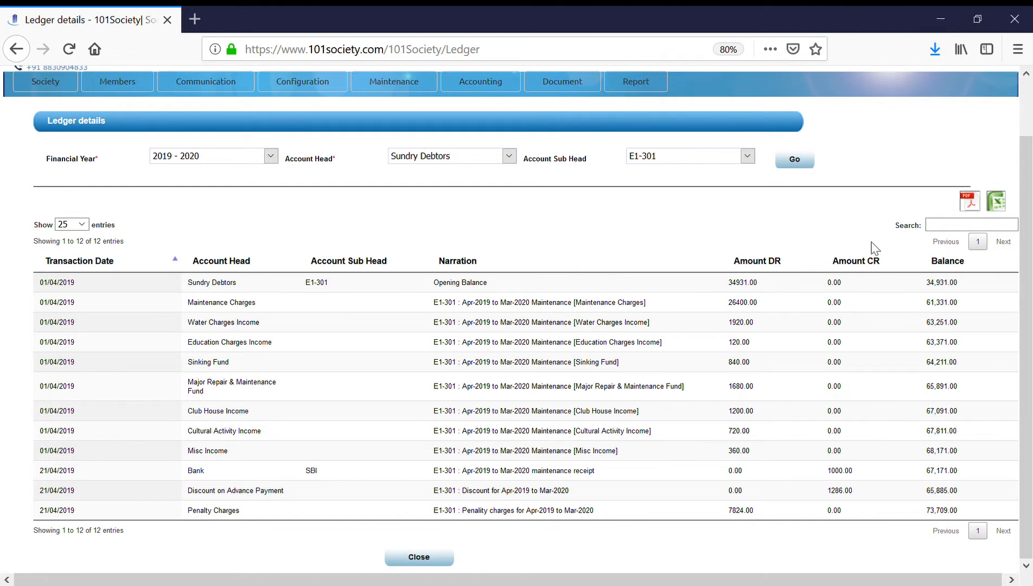
pyautogui.click(969, 202)
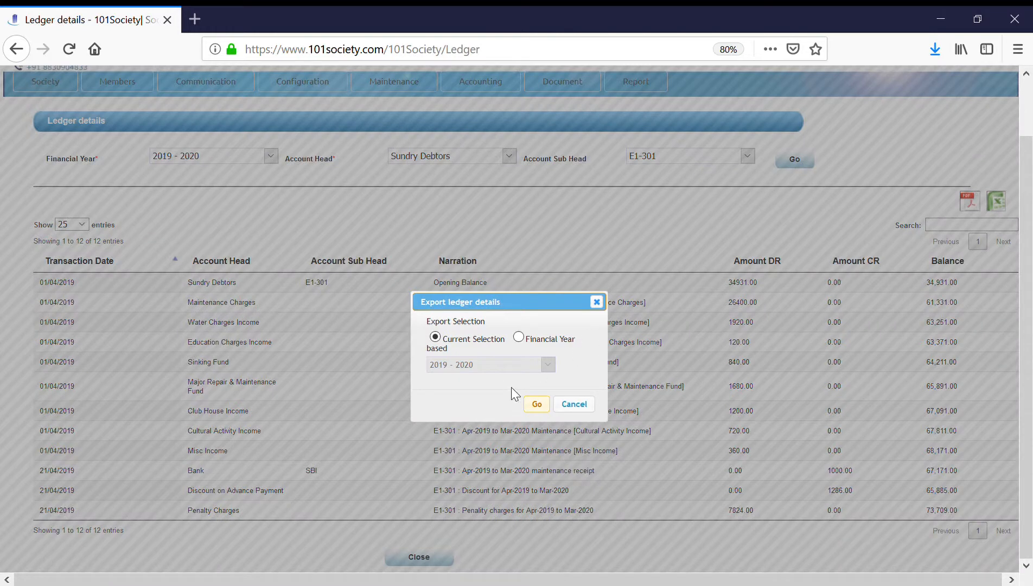
pyautogui.click(536, 403)
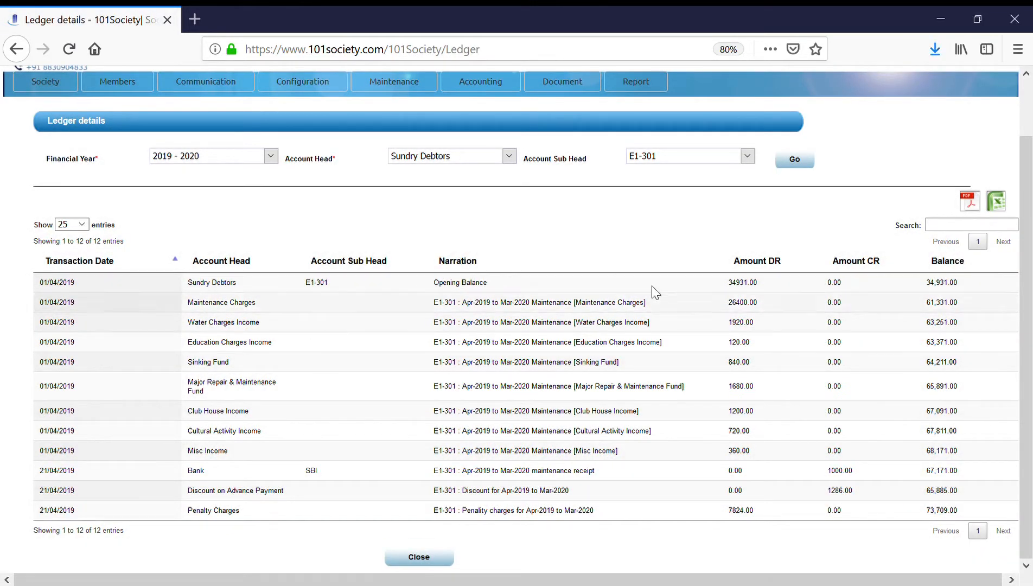
# Step: Export the ledger details to PDF based on the financial year 2019 - 2020
pyautogui.click(970, 202)
pyautogui.click(519, 337)
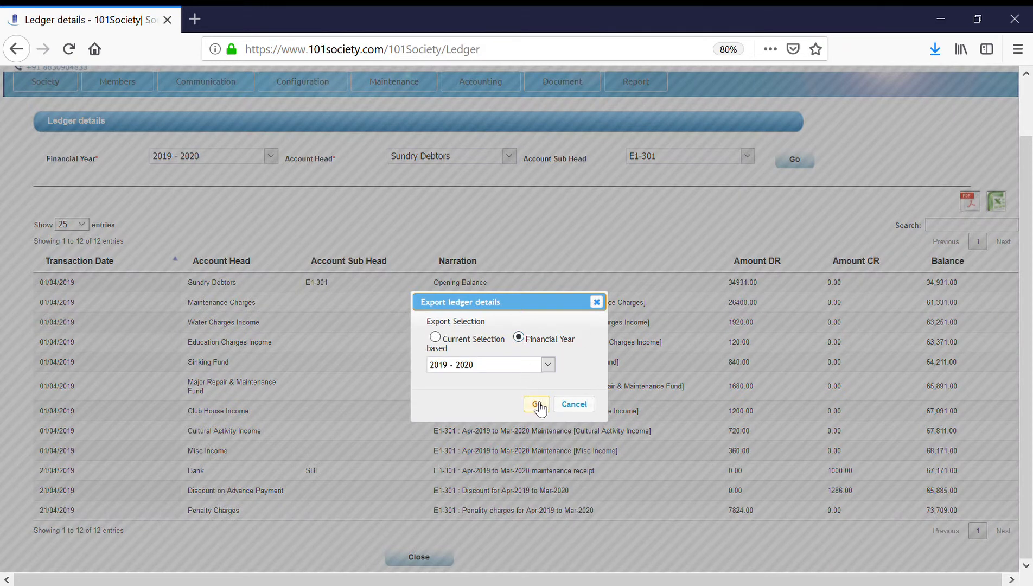
pyautogui.click(537, 404)
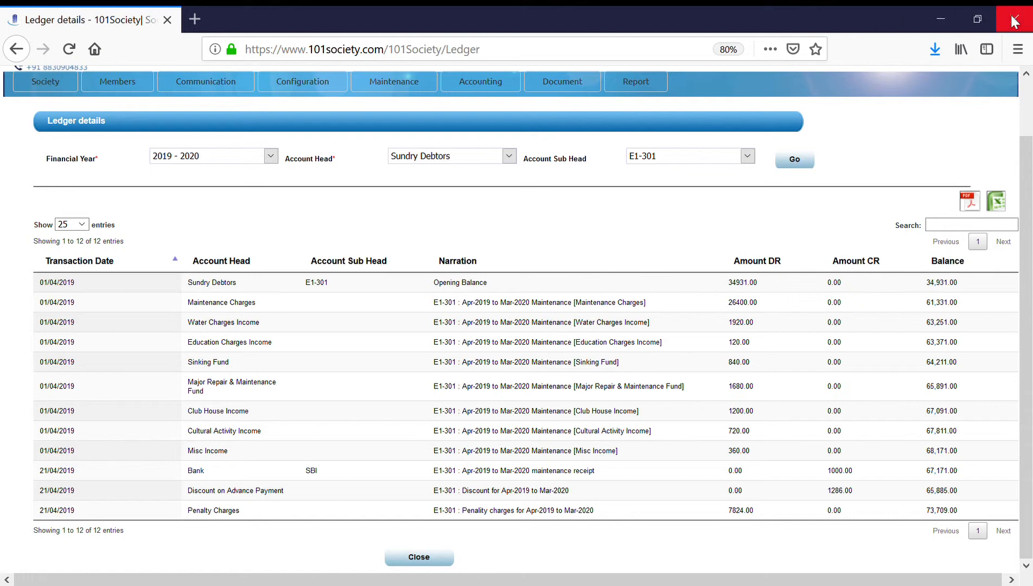
# Step: Display the journal entries for the financial year 2019 - 2020
pyautogui.scroll(2, 558, 190)
pyautogui.moveTo(478, 149)
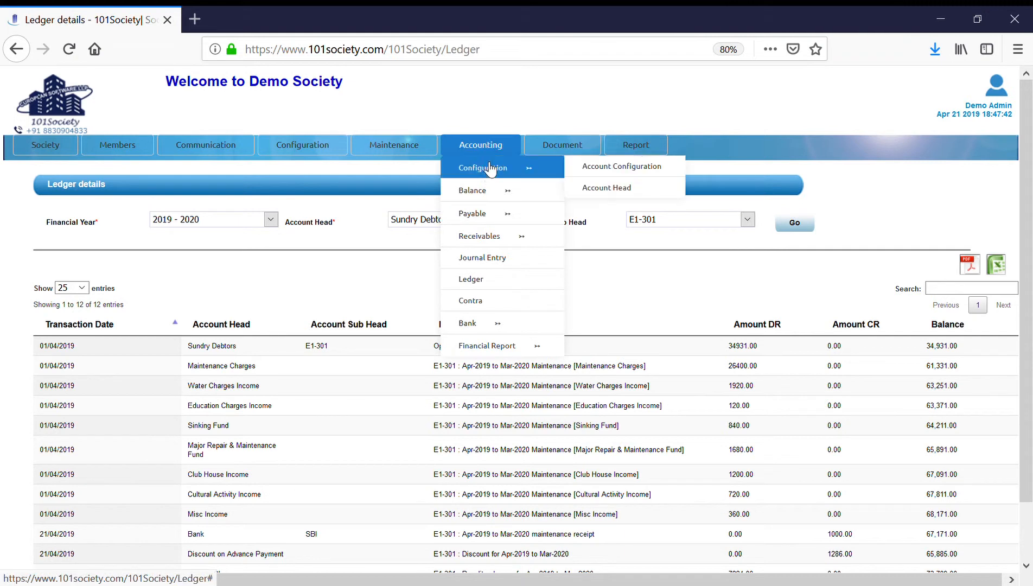
pyautogui.moveTo(499, 332)
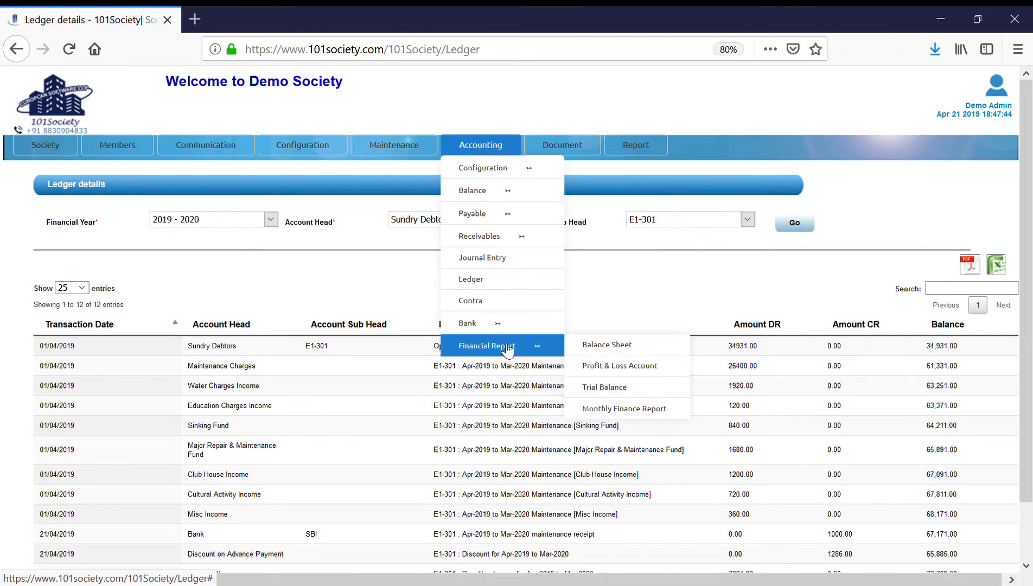
pyautogui.click(508, 258)
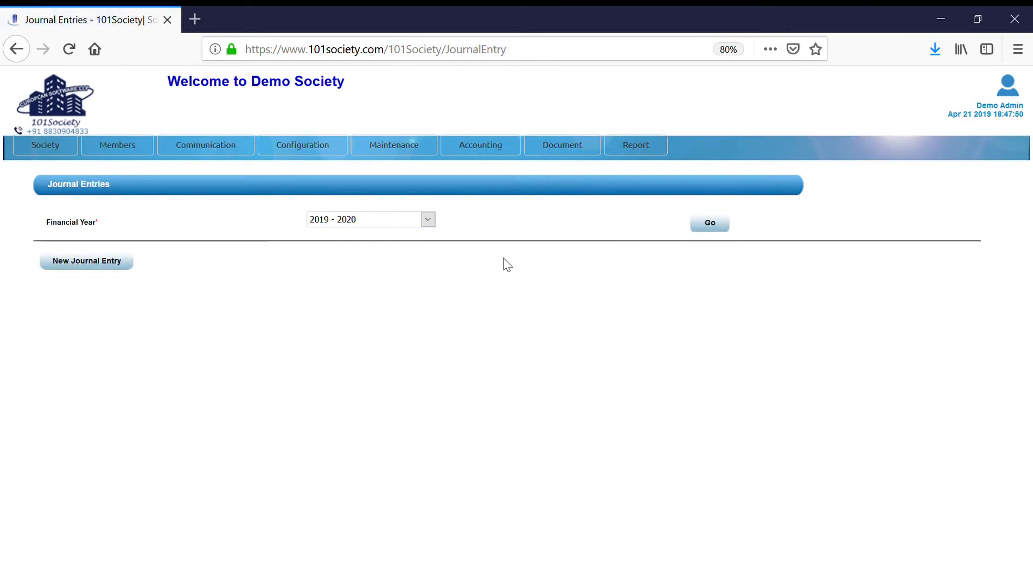
pyautogui.click(711, 228)
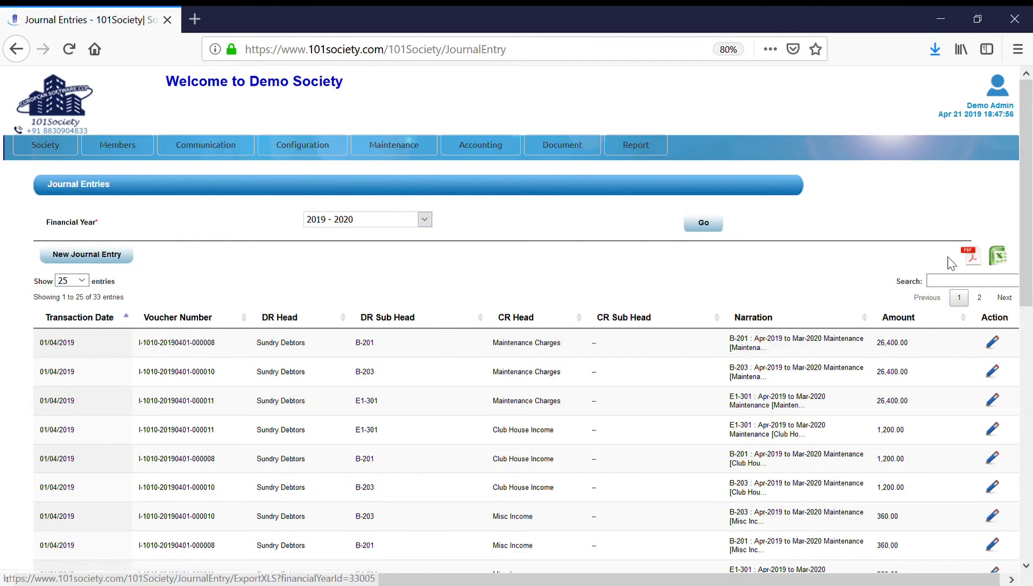
# Step: Begin a new journal entry dated 01/04/2019 with DR head Advance Income Tax and CR head Building
pyautogui.click(78, 263)
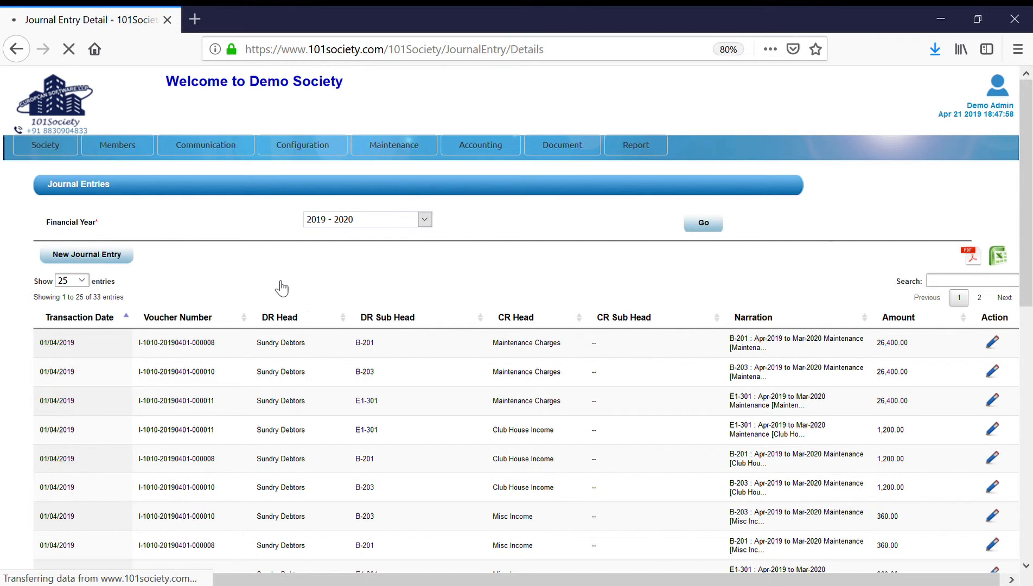
pyautogui.click(641, 266)
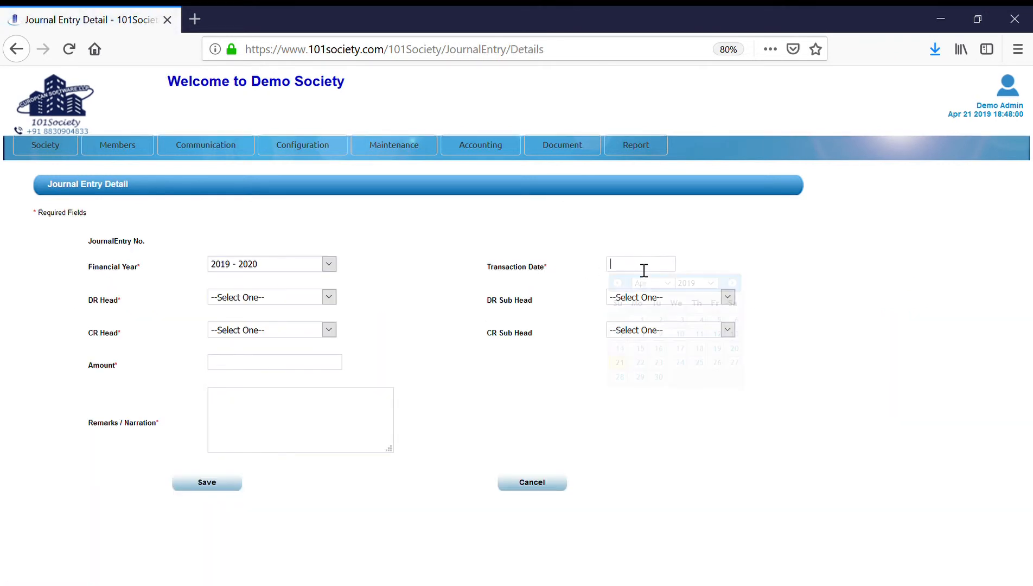
pyautogui.click(640, 320)
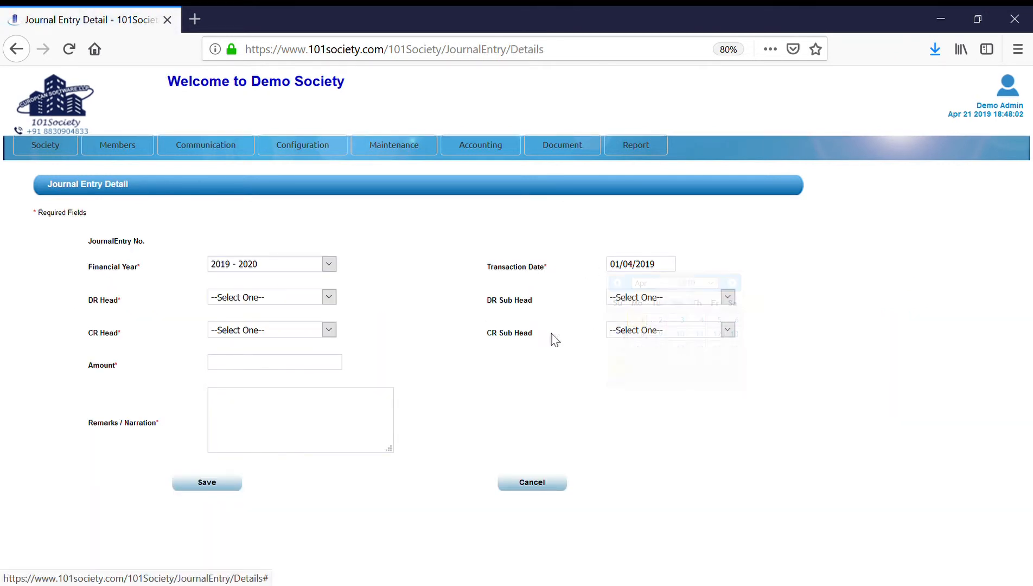
pyautogui.click(264, 303)
pyautogui.click(253, 356)
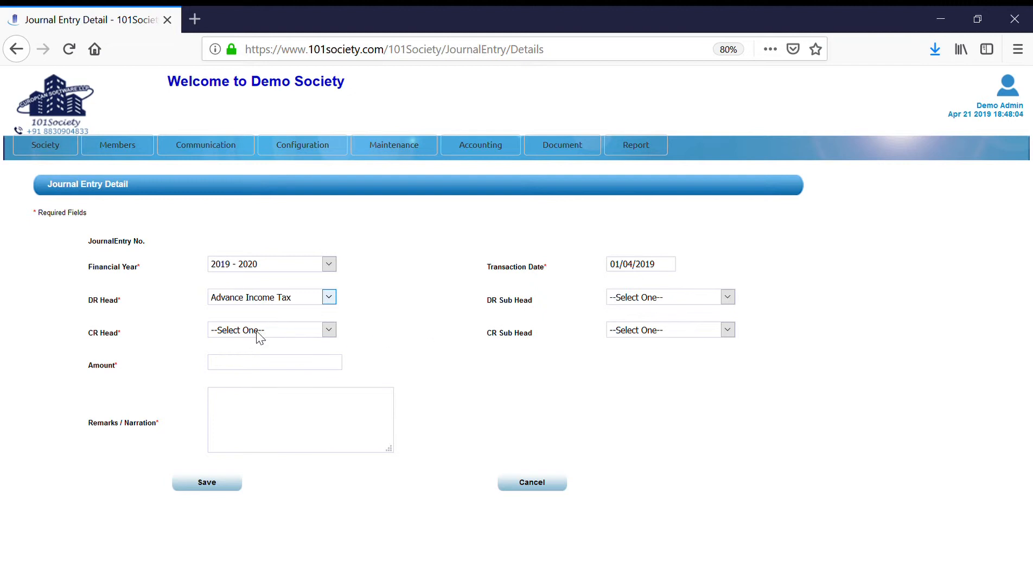
pyautogui.click(257, 333)
pyautogui.click(238, 287)
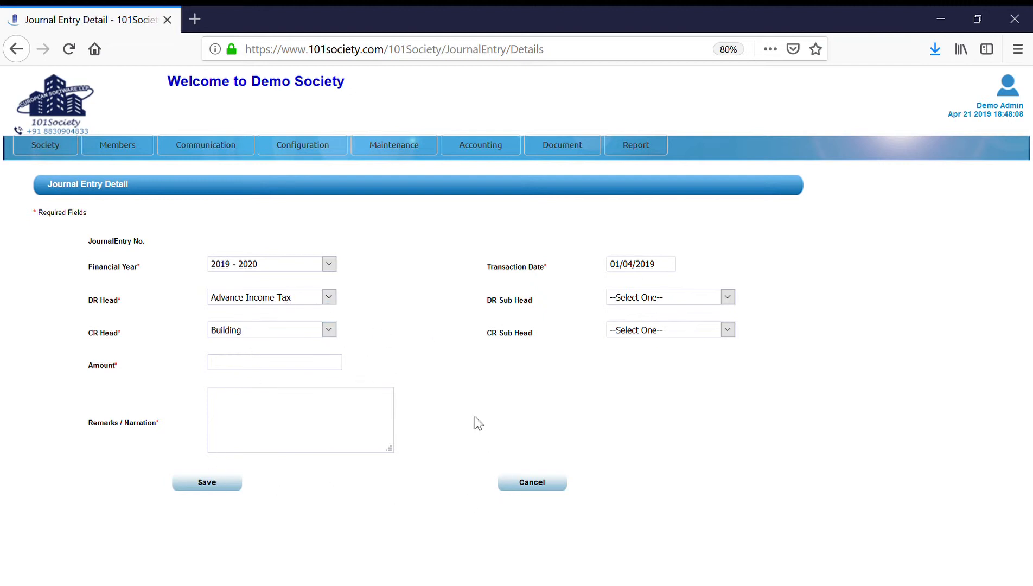
# Step: Display the payable invoice summary for the financial year 2019 - 2020
pyautogui.moveTo(488, 152)
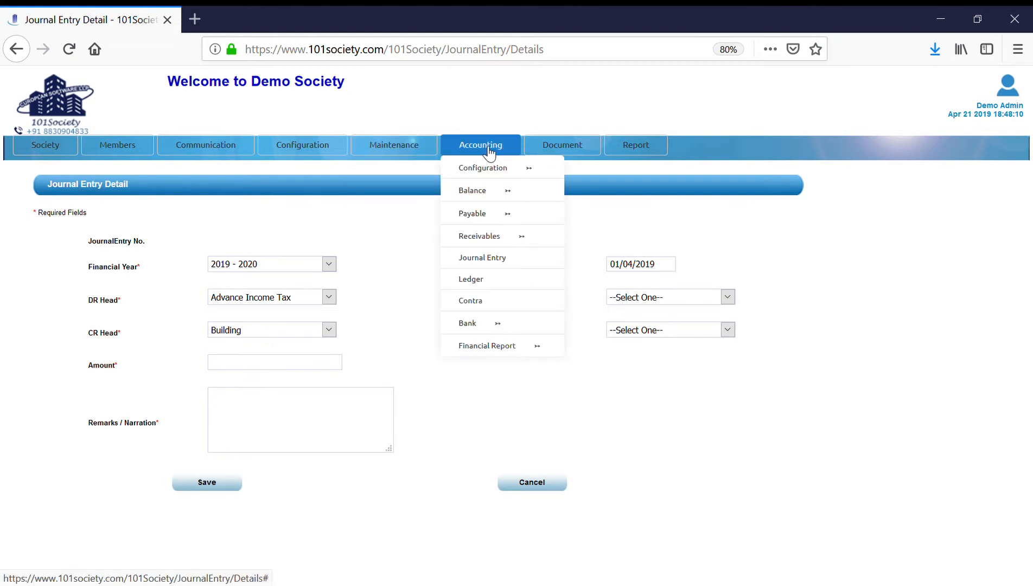
pyautogui.moveTo(494, 242)
pyautogui.moveTo(491, 224)
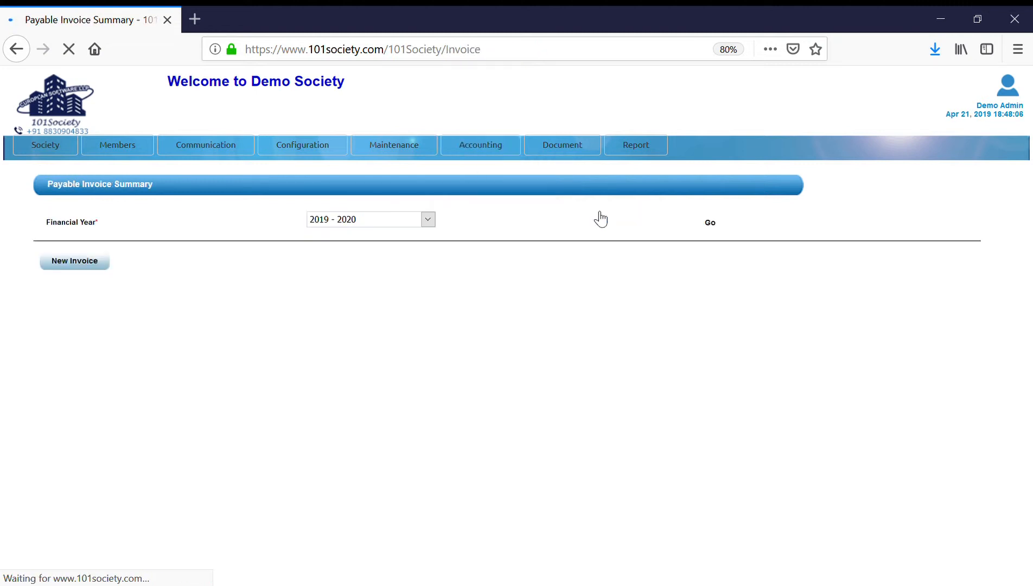
pyautogui.click(716, 224)
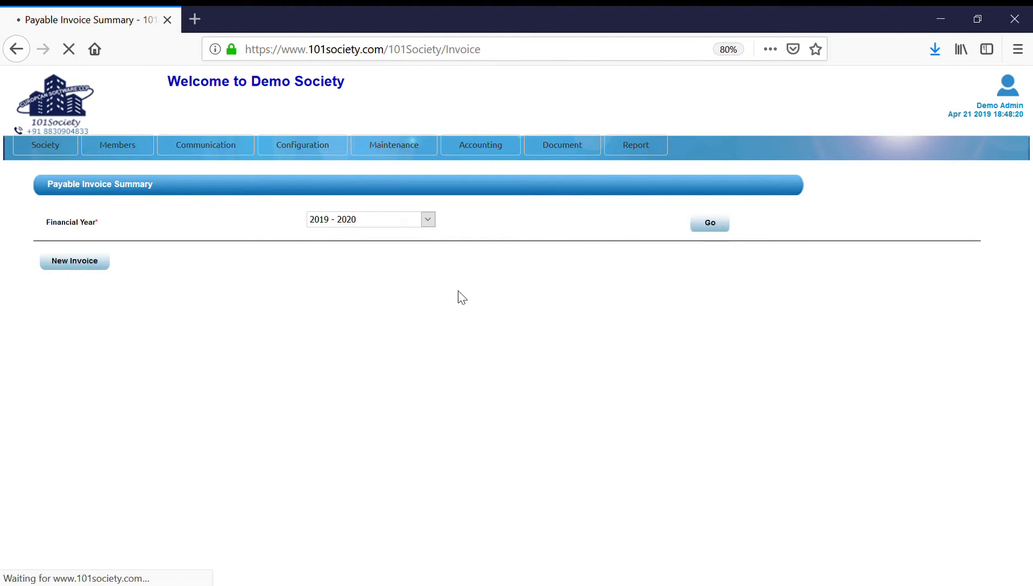
# Step: Start a new payable invoice dated 01/04/2019 with bill number 001
pyautogui.click(75, 270)
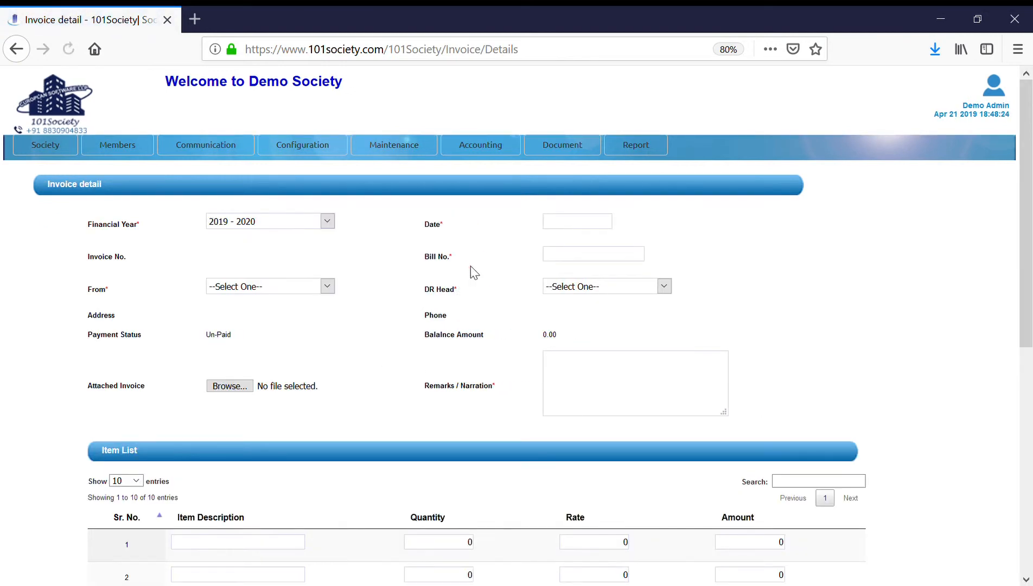
pyautogui.click(577, 231)
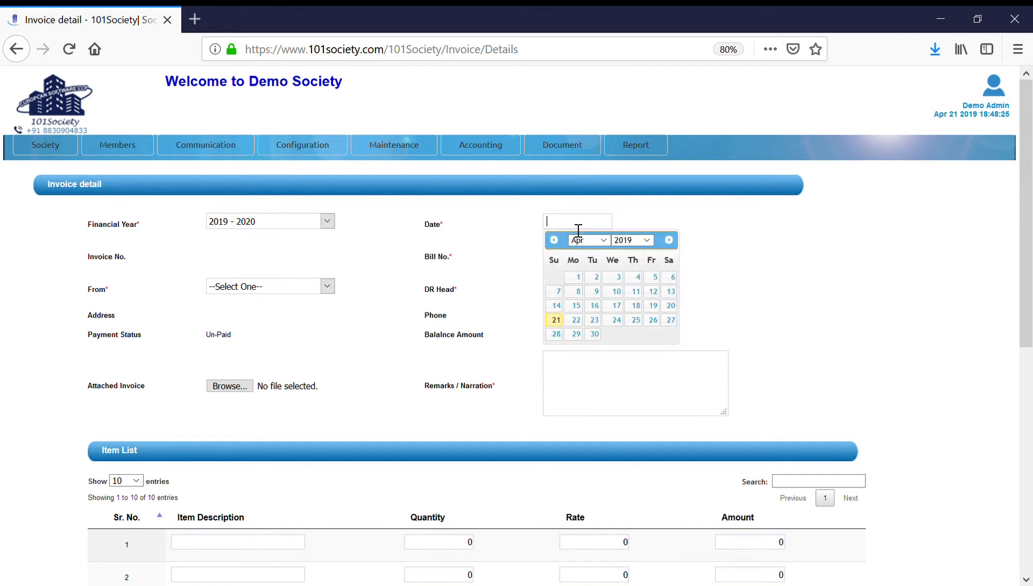
pyautogui.click(576, 273)
pyautogui.click(578, 256)
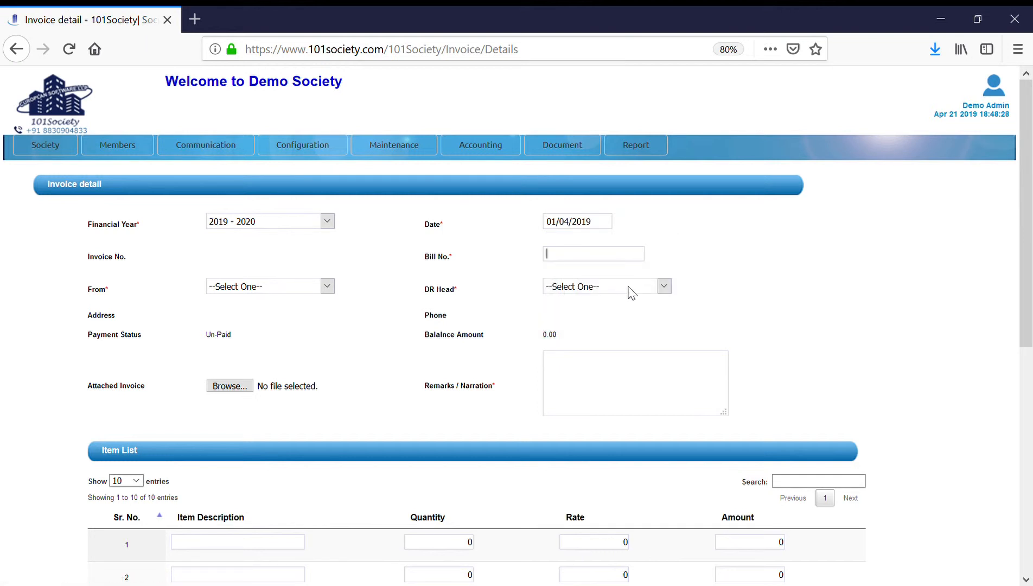
pyautogui.press('Tab')
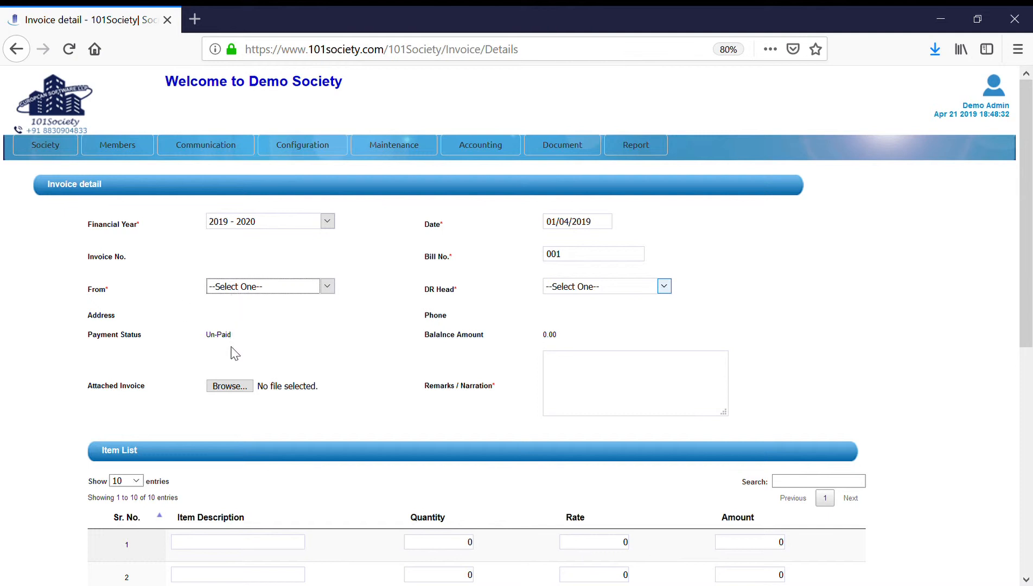
# Step: Set the invoice's From to Turbon Security and DR Head to Security Expenses, and enter the narration "Secuity Expenses."
pyautogui.press('Down')
pyautogui.press('Tab')
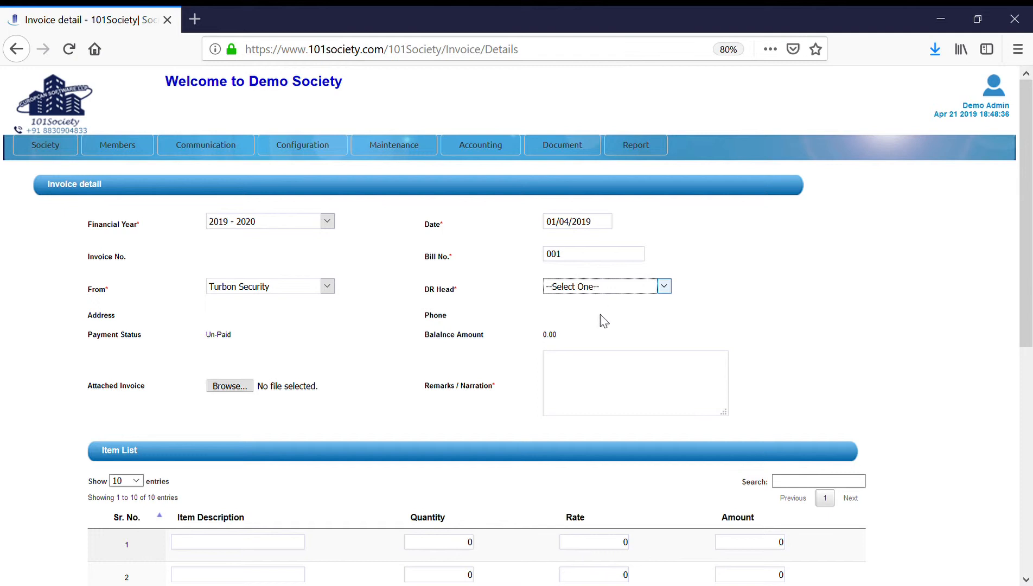
pyautogui.press('Down')
pyautogui.click(576, 385)
pyautogui.click(228, 388)
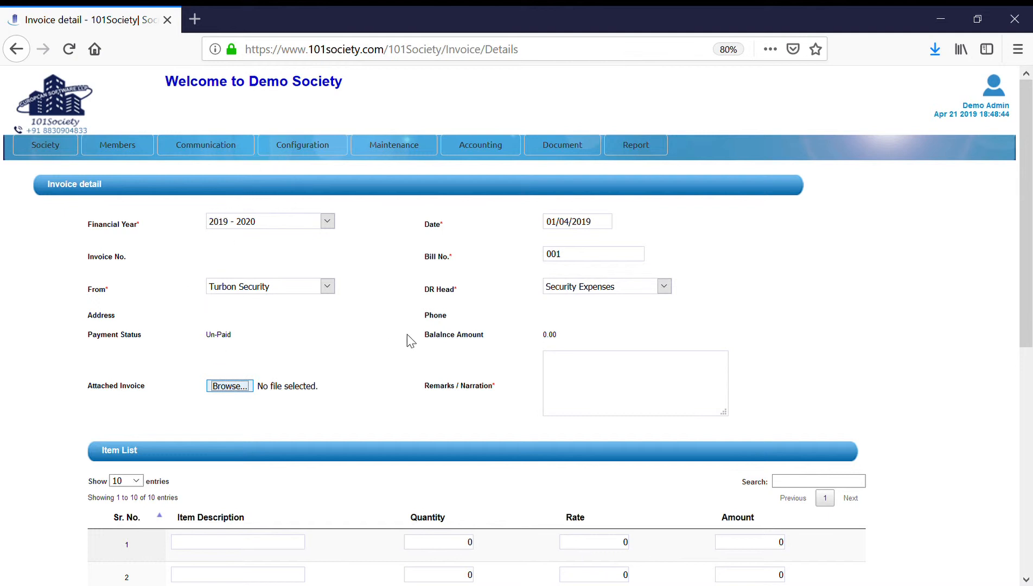
pyautogui.click(591, 389)
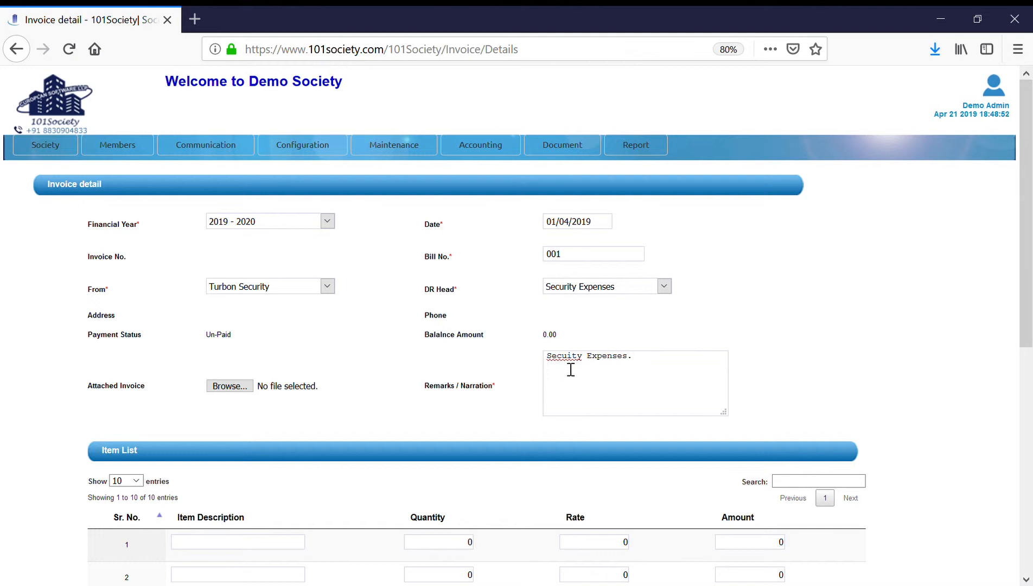
# Step: Correct the narration to "Security Expenses.", add the item Security with quantity 3 and rate 5000, and save the invoice
pyautogui.write('r')
pyautogui.scroll(-4, 238, 422)
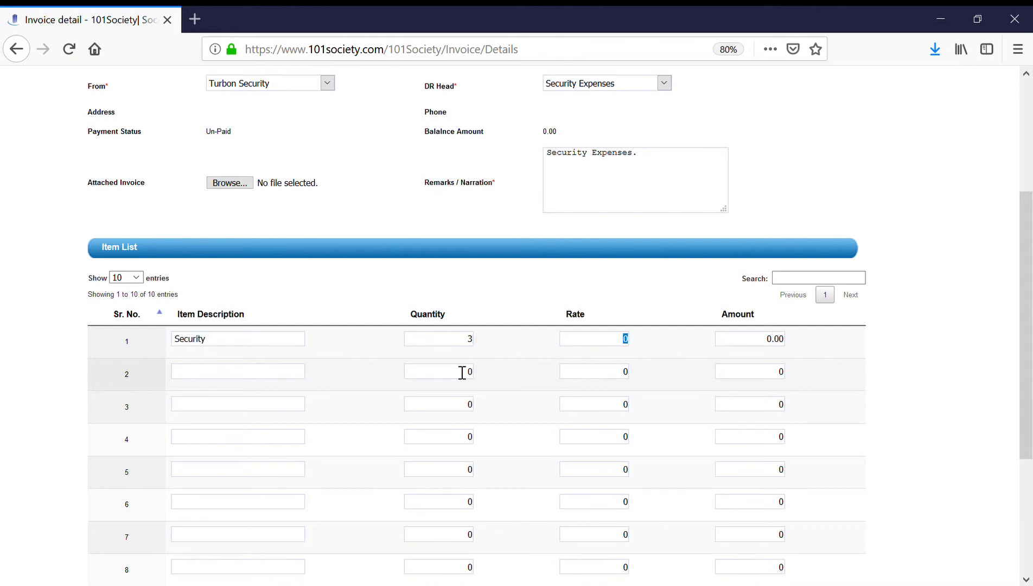
pyautogui.press('Tab')
pyautogui.scroll(-4, 461, 374)
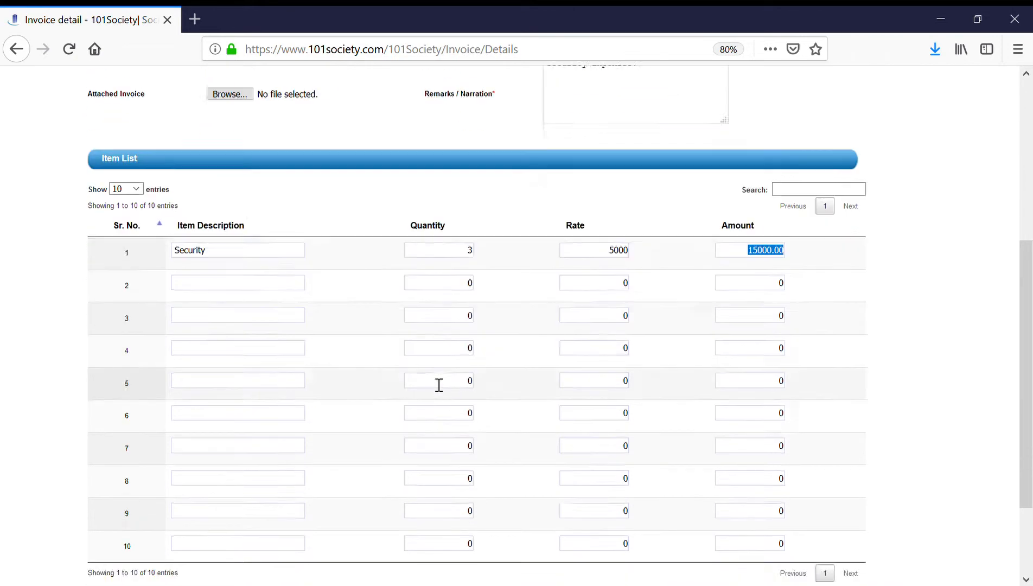
pyautogui.click(205, 573)
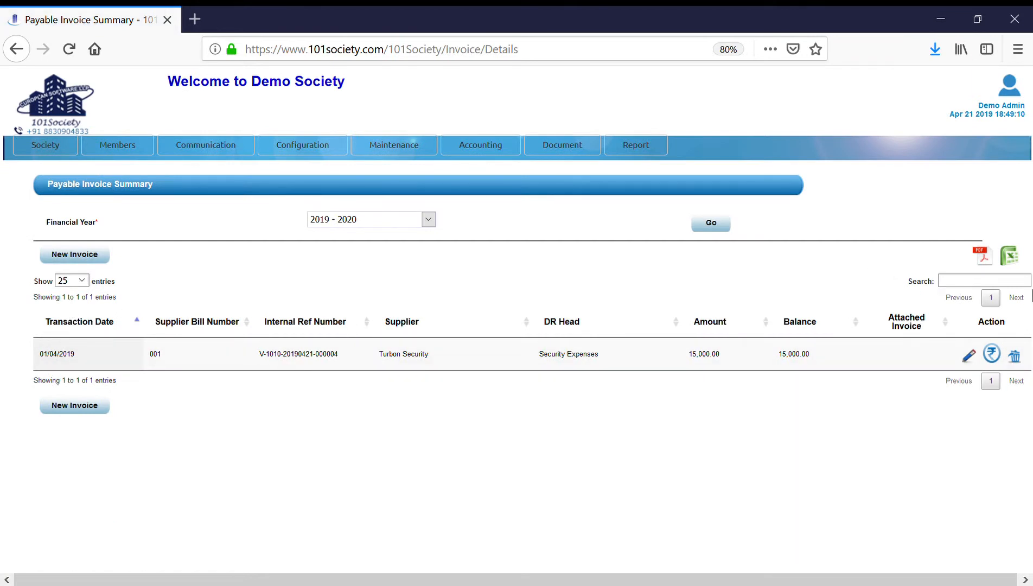
# Step: Start a payment for the Turbon Security invoice with transaction date 18/04/2019, CR Head Bank and CR Sub Head SBI
pyautogui.click(997, 360)
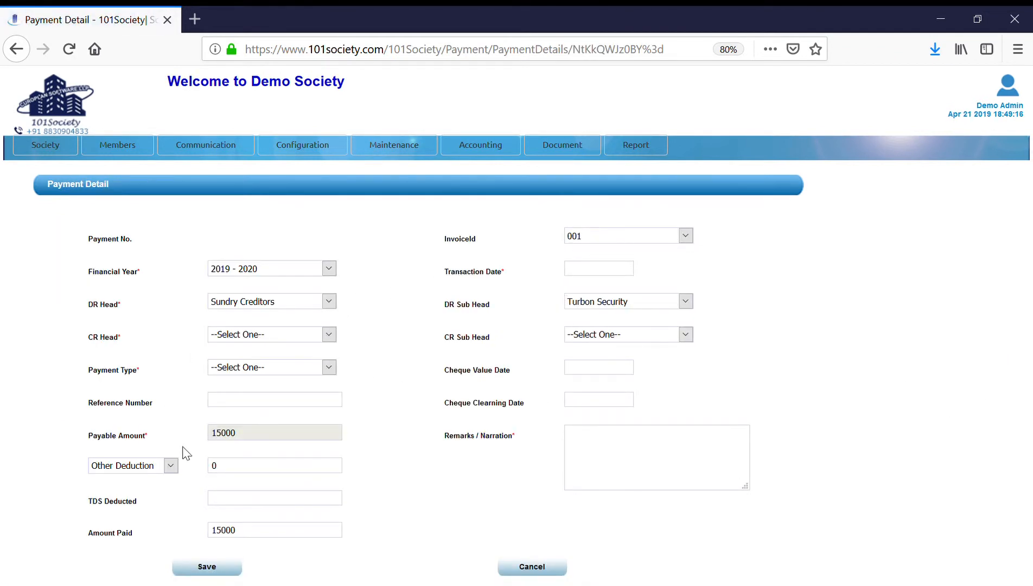
pyautogui.click(593, 270)
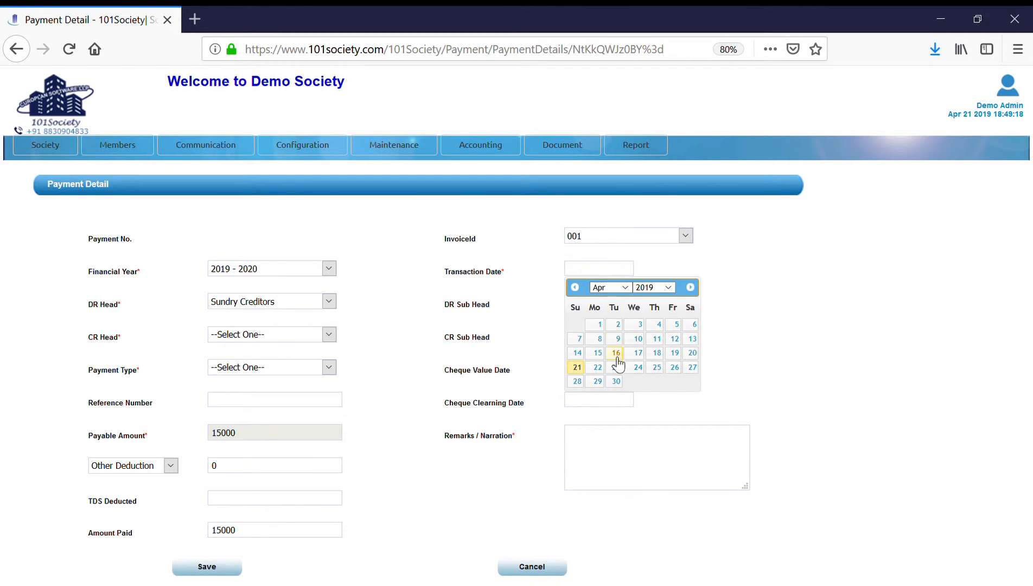
pyautogui.click(658, 352)
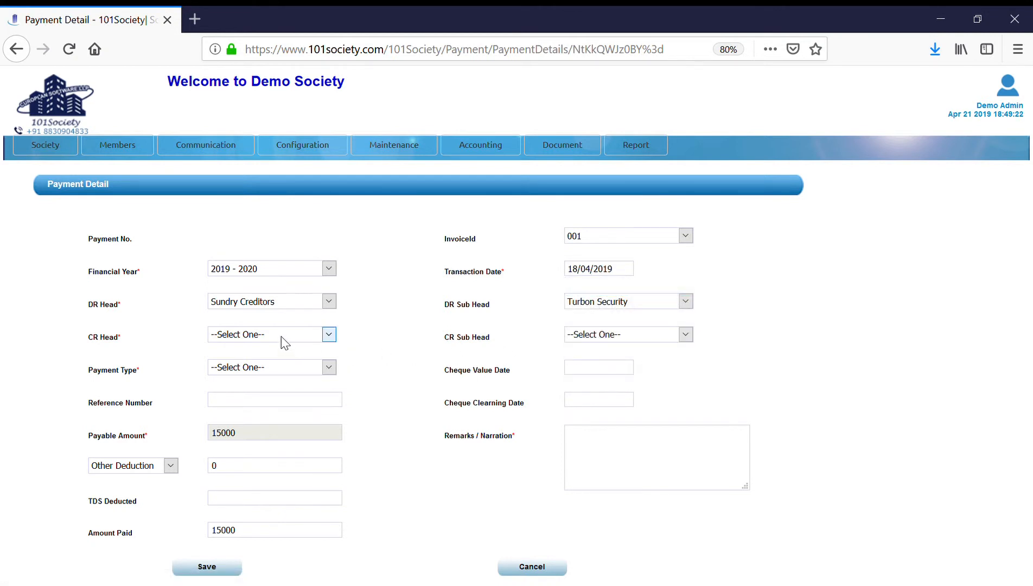
pyautogui.click(245, 369)
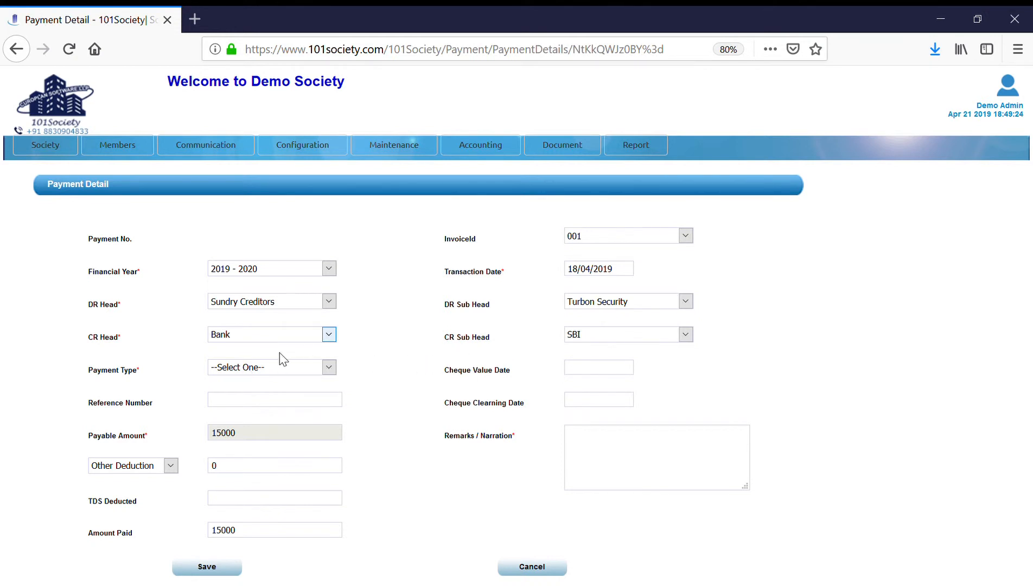
# Step: Set the payment type to Cheque with reference number 100, cheque value date 18/04/2019 and cheque clearing date 19/04/2019
pyautogui.press('Tab')
pyautogui.press('Up')
pyautogui.click(289, 374)
pyautogui.press('Down')
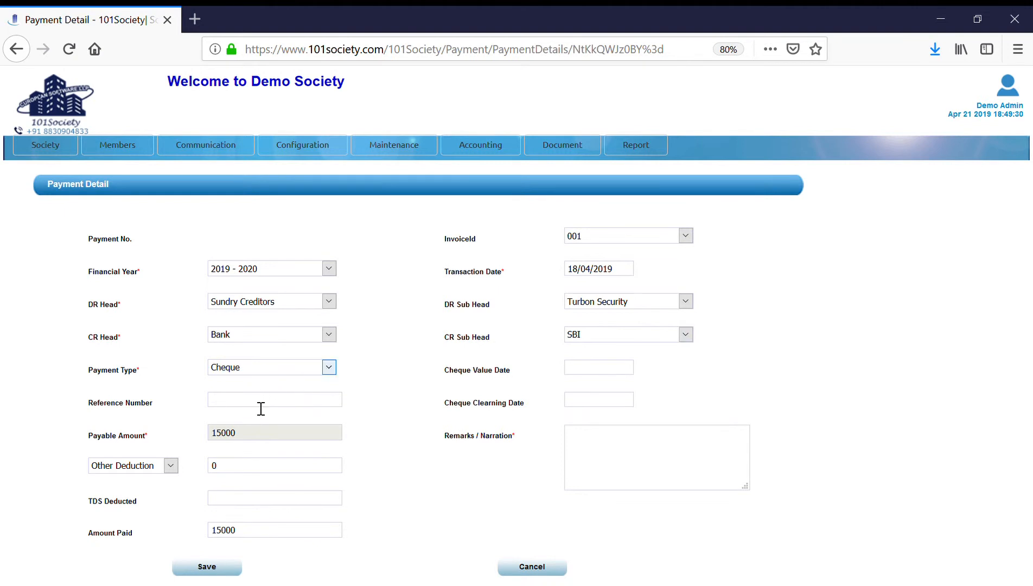
pyautogui.click(573, 370)
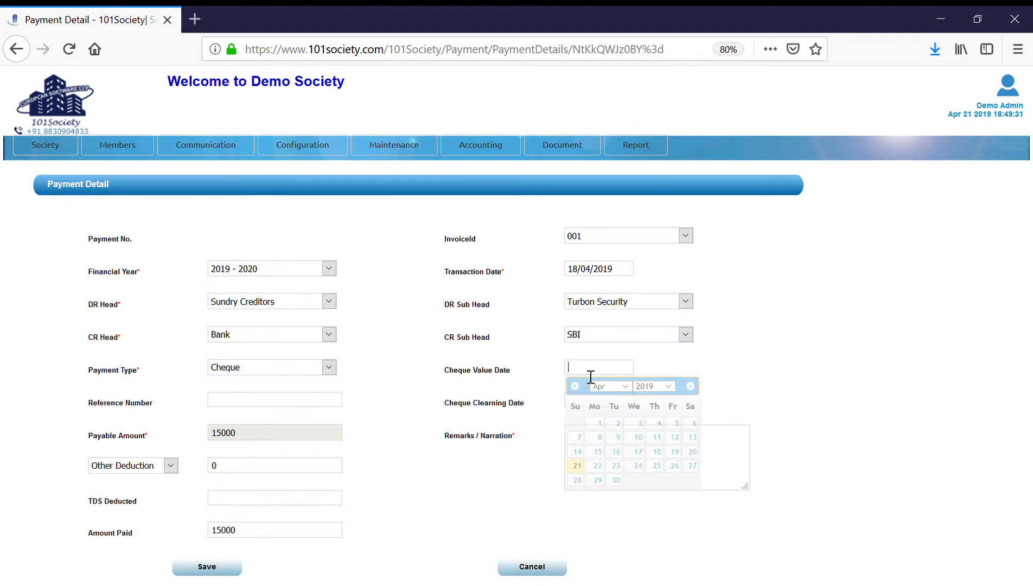
pyautogui.click(656, 451)
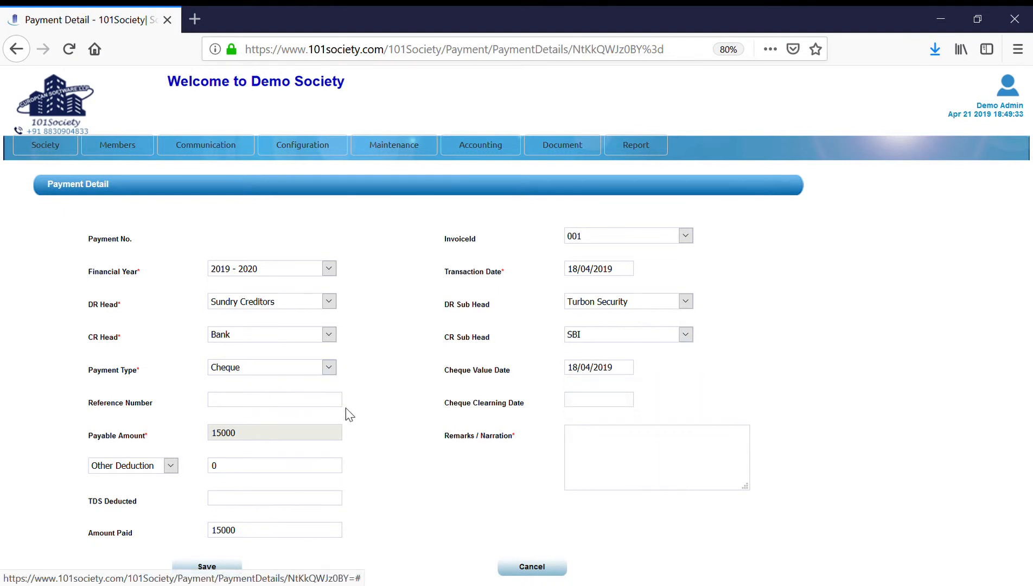
pyautogui.click(294, 407)
pyautogui.write('100')
pyautogui.press('Tab')
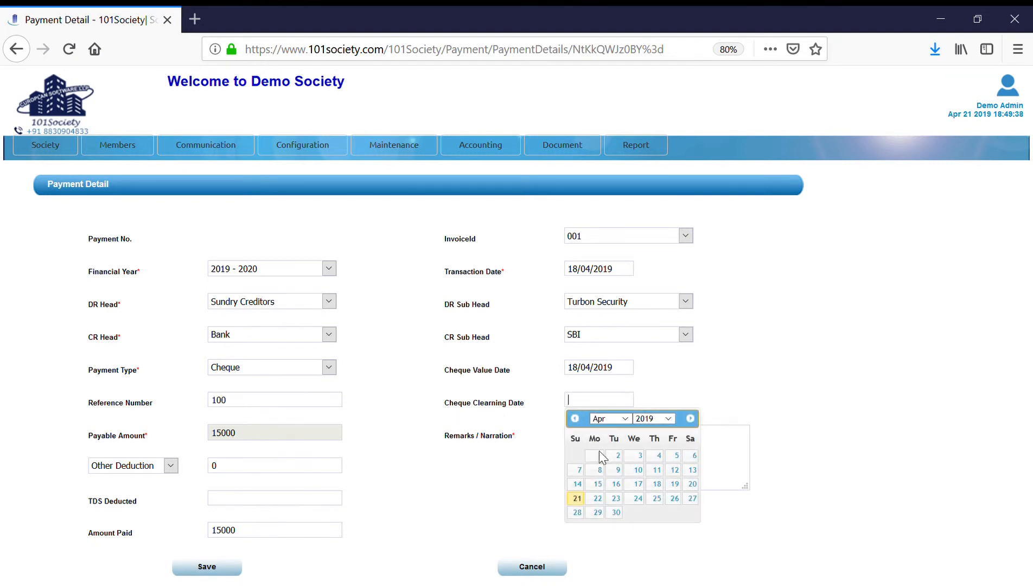
pyautogui.click(674, 483)
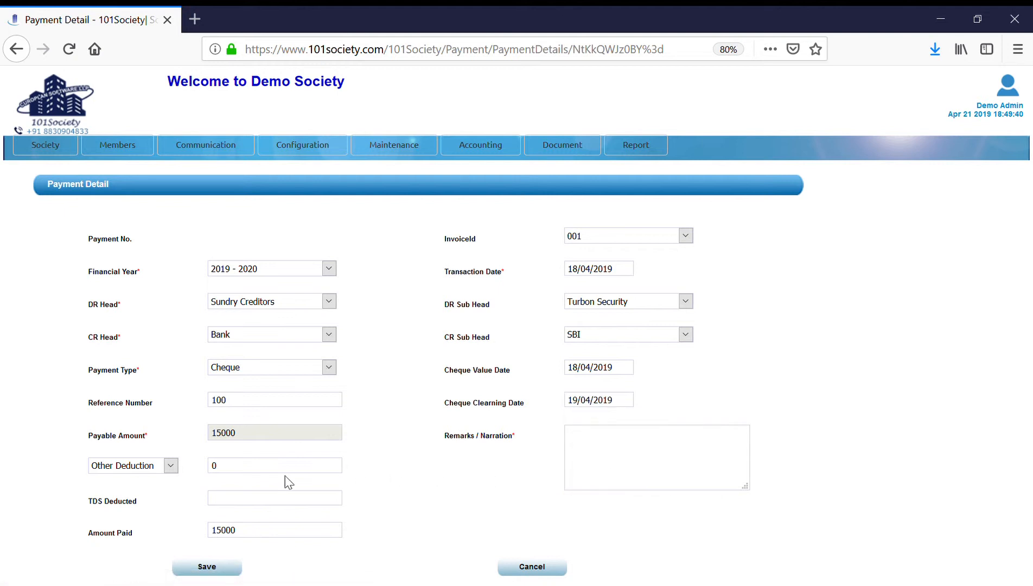
# Step: Apply a Cash Discount of 100 and a TDS deduction of 1490, fill in the narration, and save the payment
pyautogui.moveTo(231, 478); pyautogui.dragTo(114, 472)
pyautogui.click(113, 465)
pyautogui.click(115, 491)
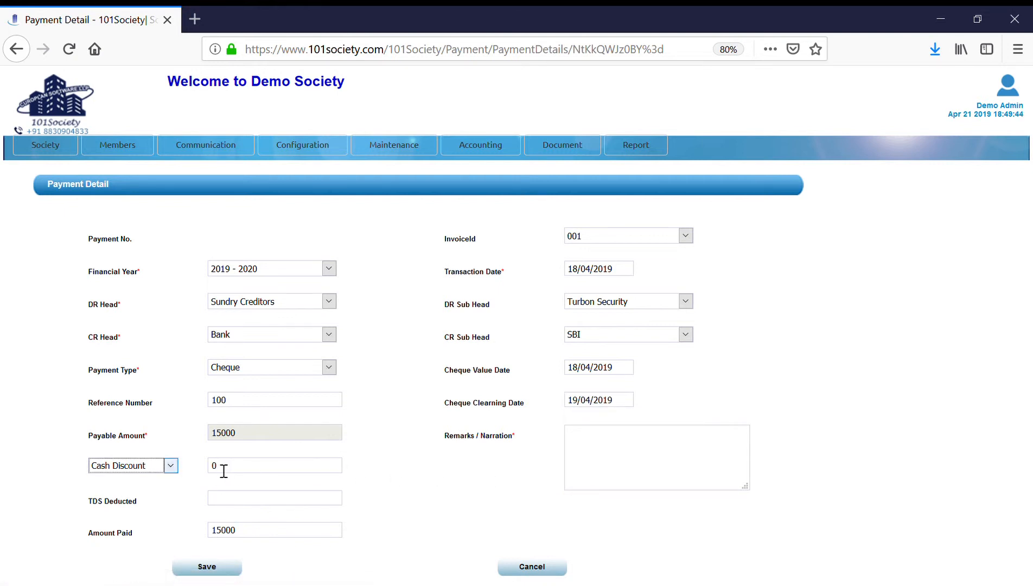
pyautogui.moveTo(223, 471); pyautogui.dragTo(107, 472)
pyautogui.write('100')
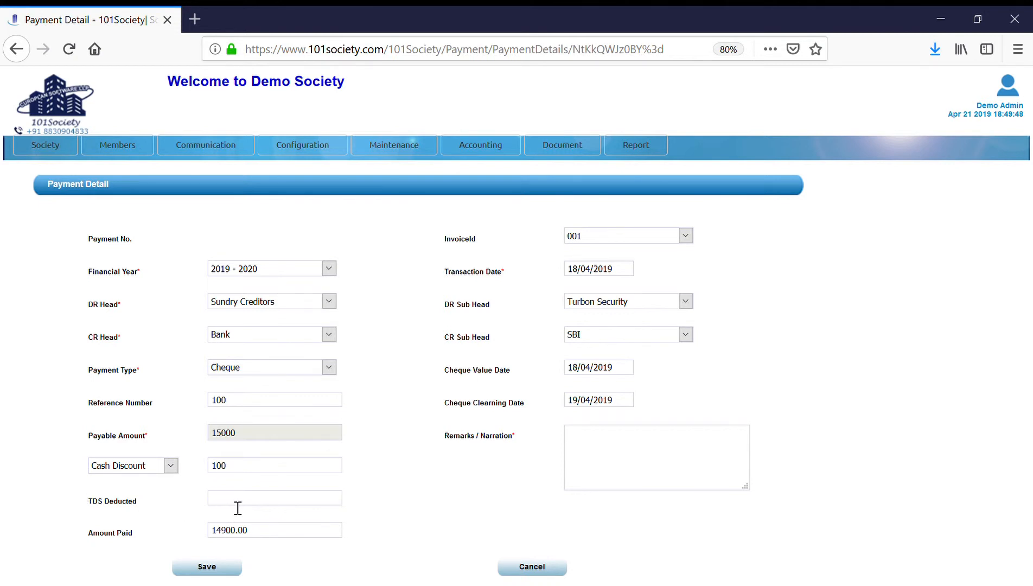
pyautogui.write('1490')
pyautogui.press('Tab')
pyautogui.click(632, 451)
pyautogui.click(209, 569)
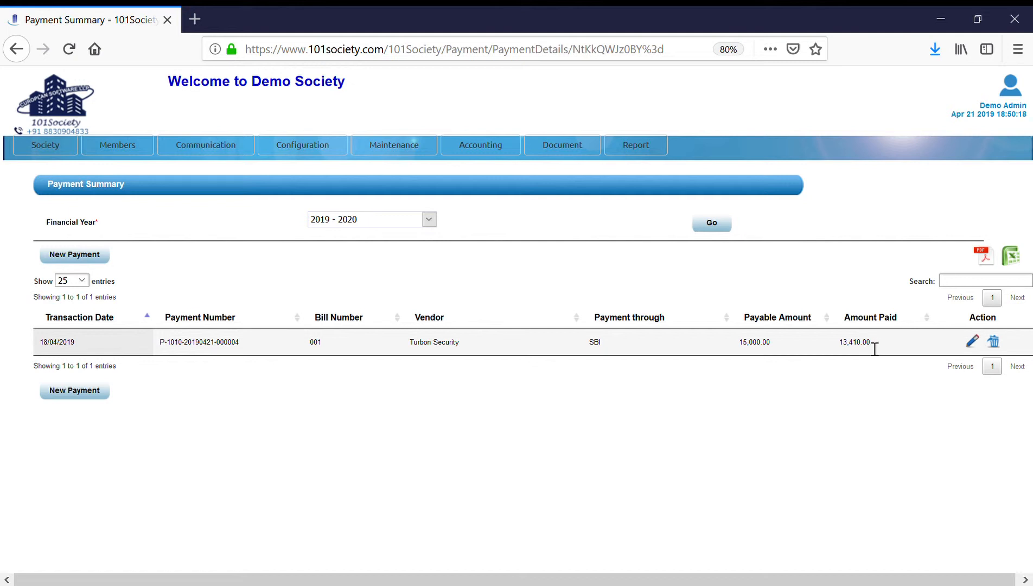
# Step: Display the balance sheet for the financial year 2019 - 2020 and examine the Tax Deducated at Source (TDS) liability
pyautogui.moveTo(493, 143)
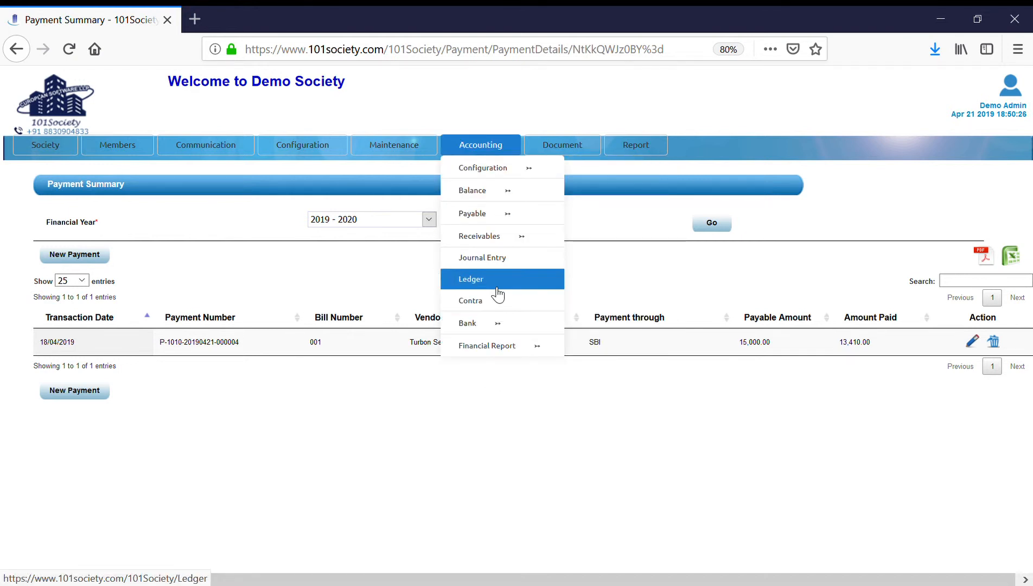
pyautogui.moveTo(500, 345)
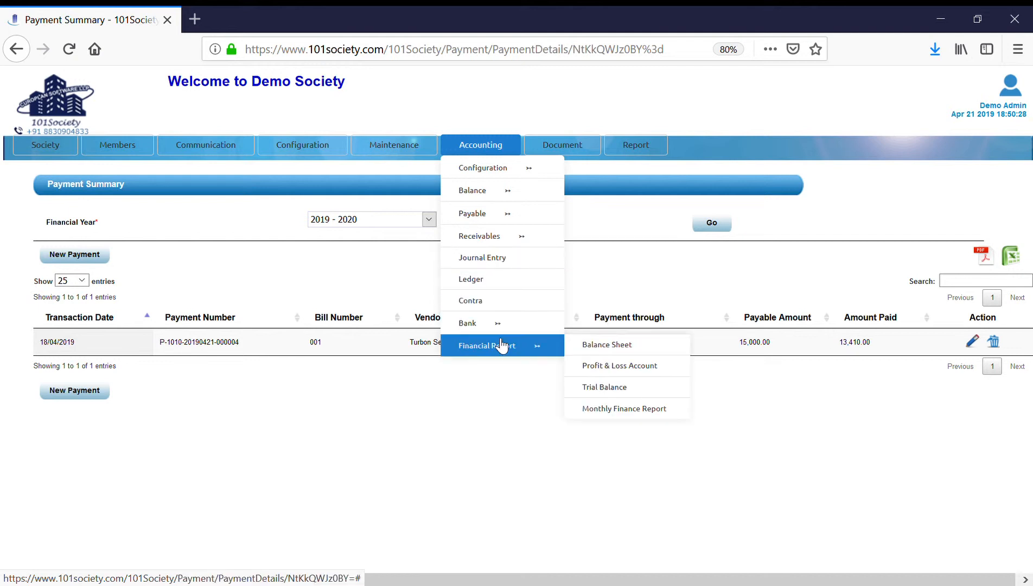
pyautogui.click(605, 350)
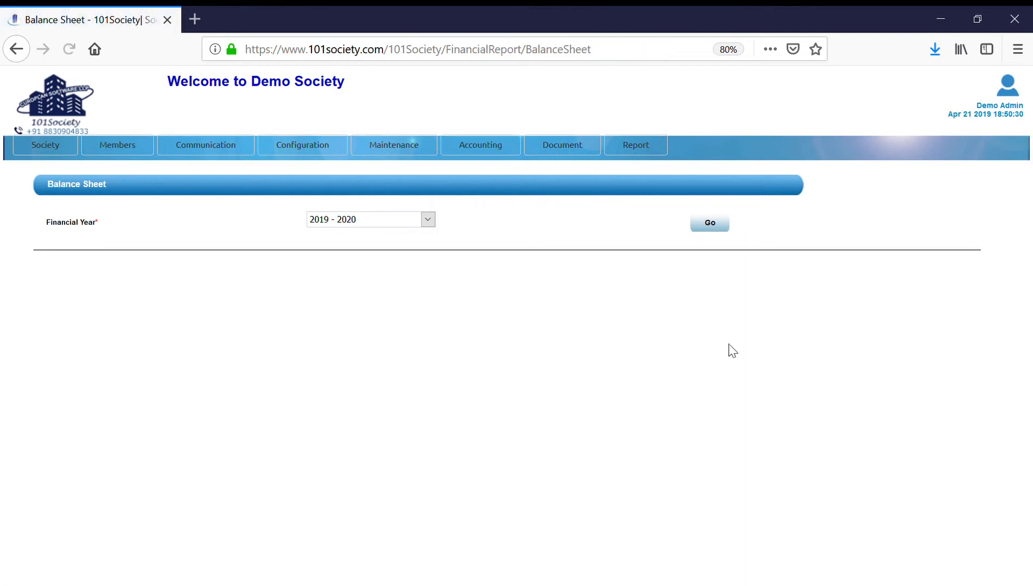
pyautogui.click(713, 223)
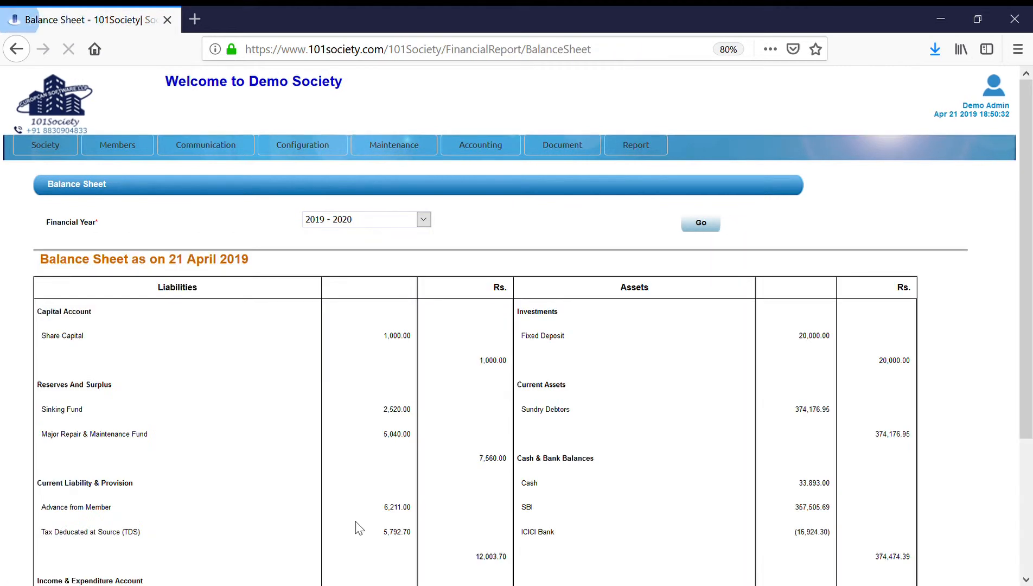
pyautogui.scroll(-3, 362, 545)
pyautogui.scroll(-1, 364, 546)
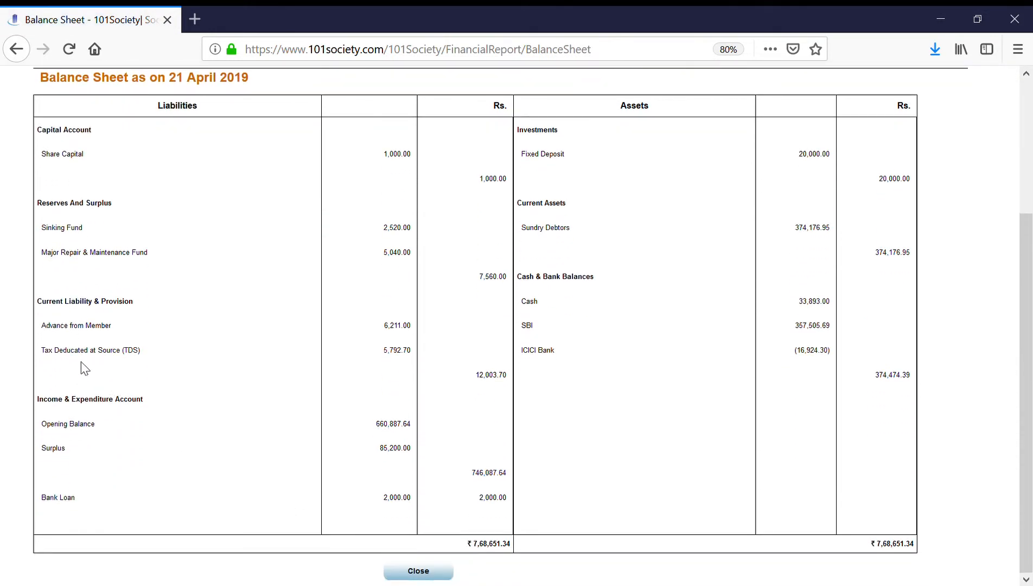
pyautogui.moveTo(71, 352); pyautogui.dragTo(175, 364)
pyautogui.moveTo(373, 357); pyautogui.dragTo(419, 355)
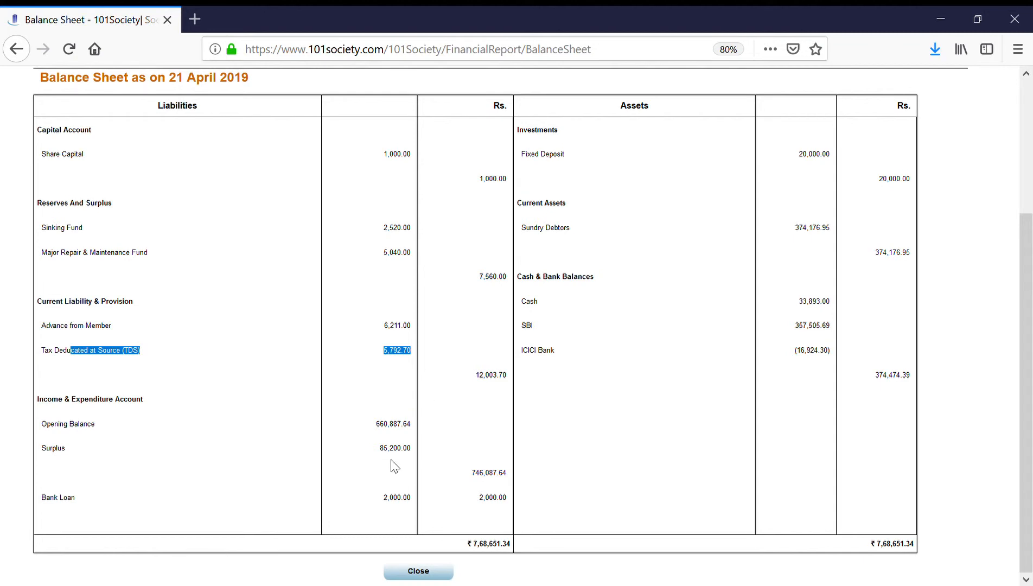
# Step: Display the 2019 - 2020 ledger for the account head Tax Deducated at Source (TDS)
pyautogui.scroll(5, 395, 466)
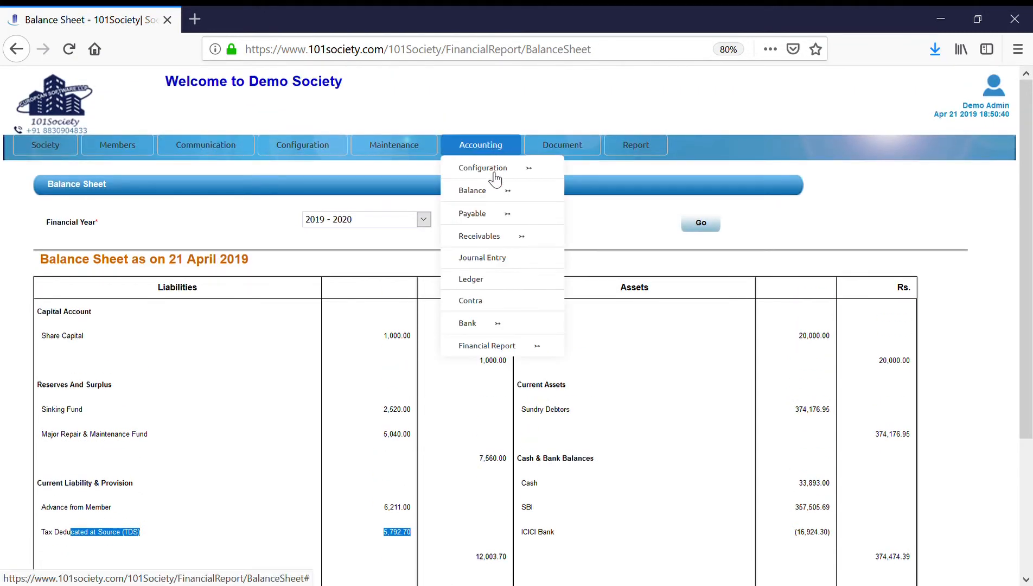
pyautogui.click(488, 280)
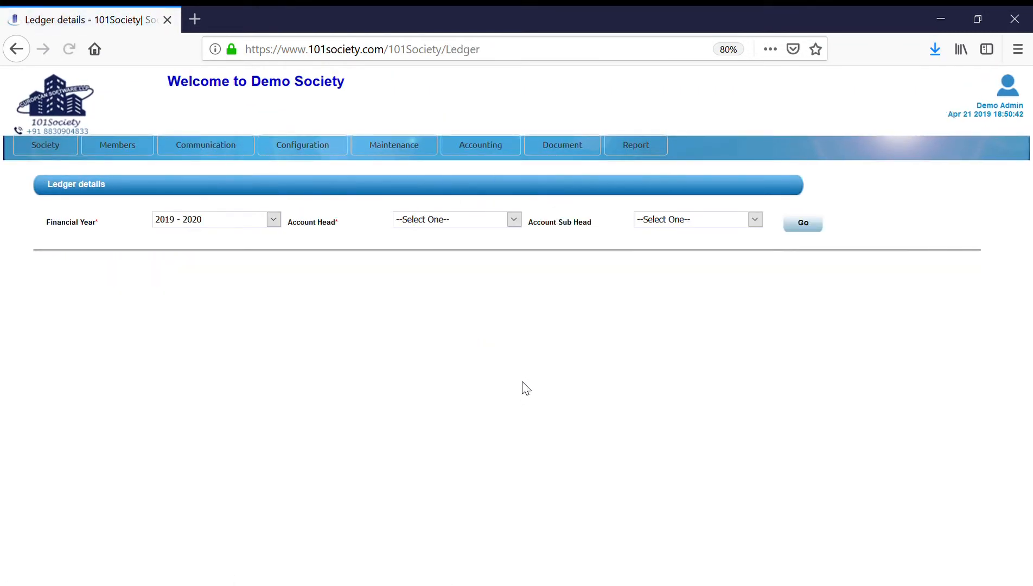
pyautogui.click(471, 221)
pyautogui.press('t')
pyautogui.press('t')
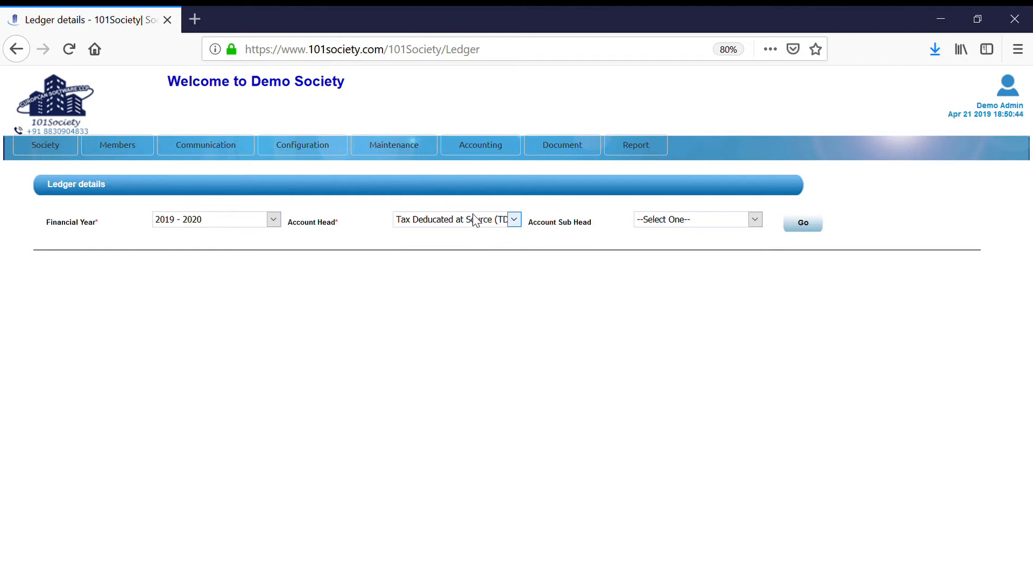
pyautogui.click(506, 261)
pyautogui.scroll(-3, 470, 216)
pyautogui.click(802, 224)
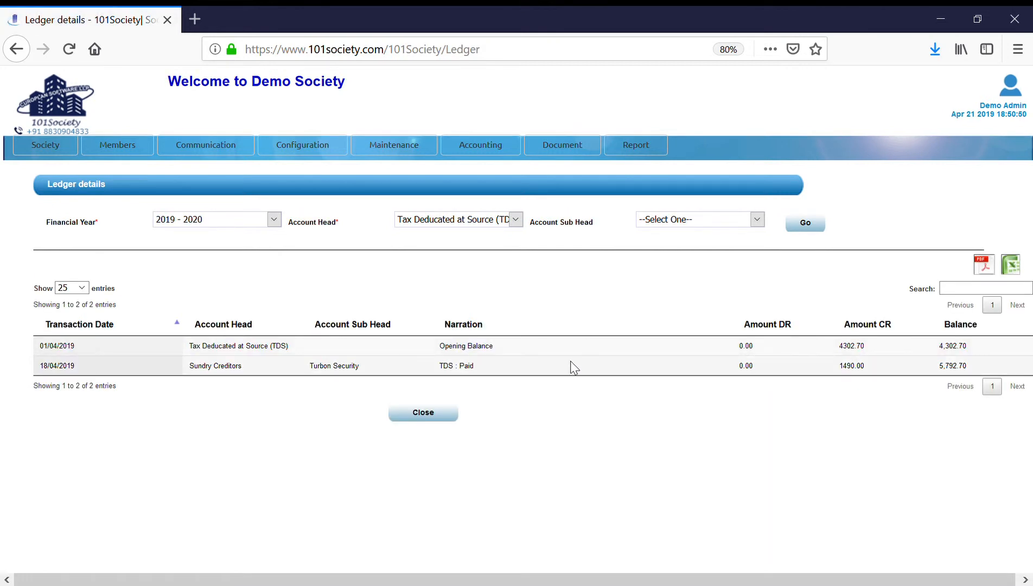
# Step: Examine the Turbon Security entry in the TDS ledger, including its credit amount and balance
pyautogui.moveTo(216, 375); pyautogui.dragTo(866, 376)
pyautogui.moveTo(932, 367); pyautogui.dragTo(976, 366)
pyautogui.moveTo(870, 373); pyautogui.dragTo(825, 372)
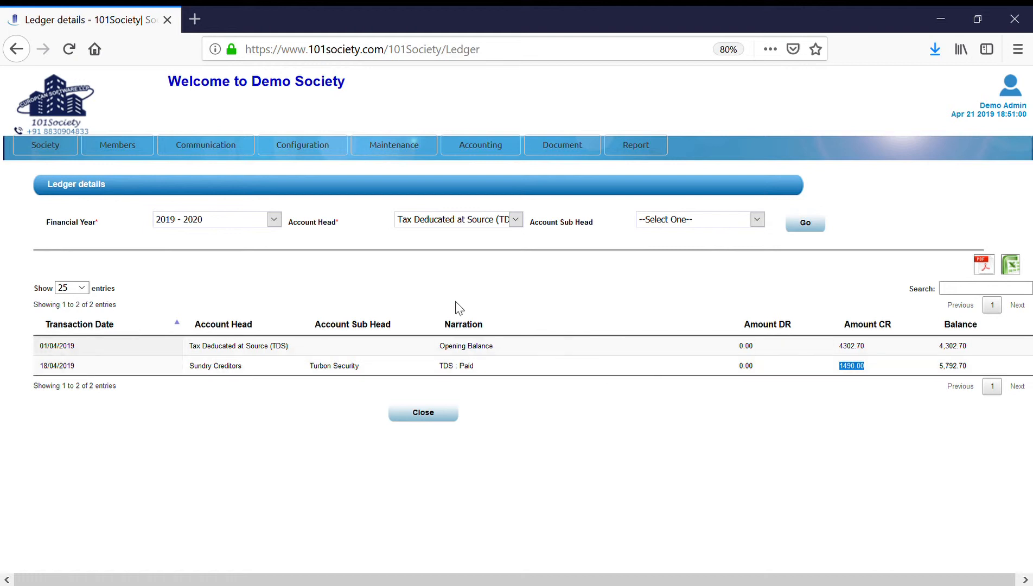
# Step: Display the 2019 - 2020 ledger for the account head Discount on Advance Payment
pyautogui.moveTo(490, 141)
pyautogui.press('d')
pyautogui.press('d')
pyautogui.press('d')
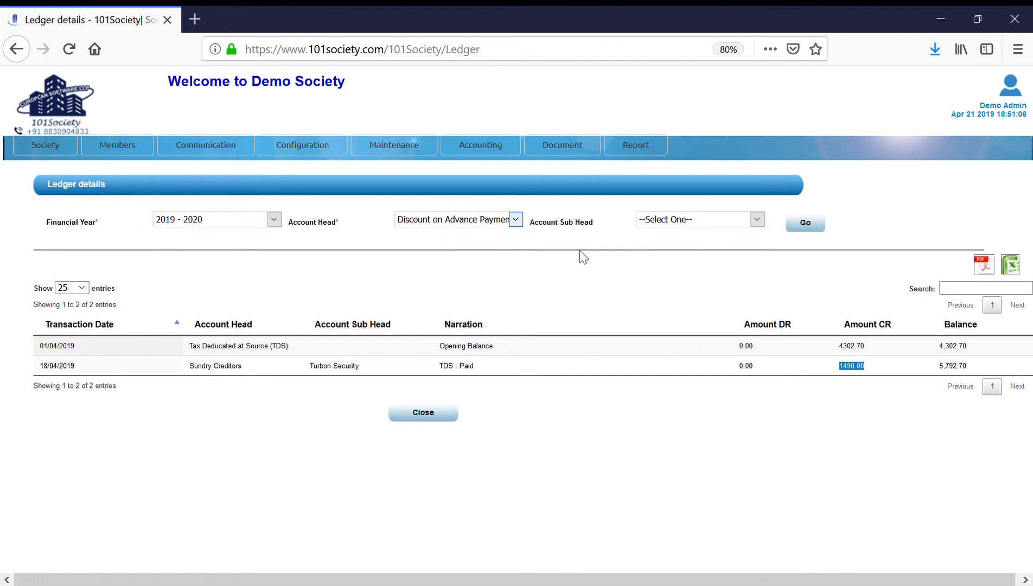
pyautogui.click(806, 224)
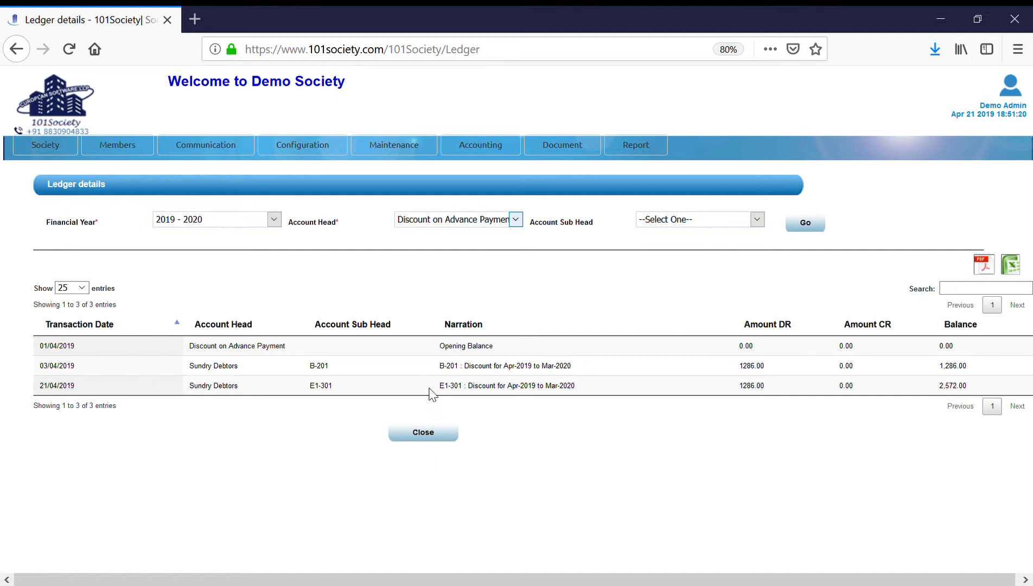
pyautogui.press('Up')
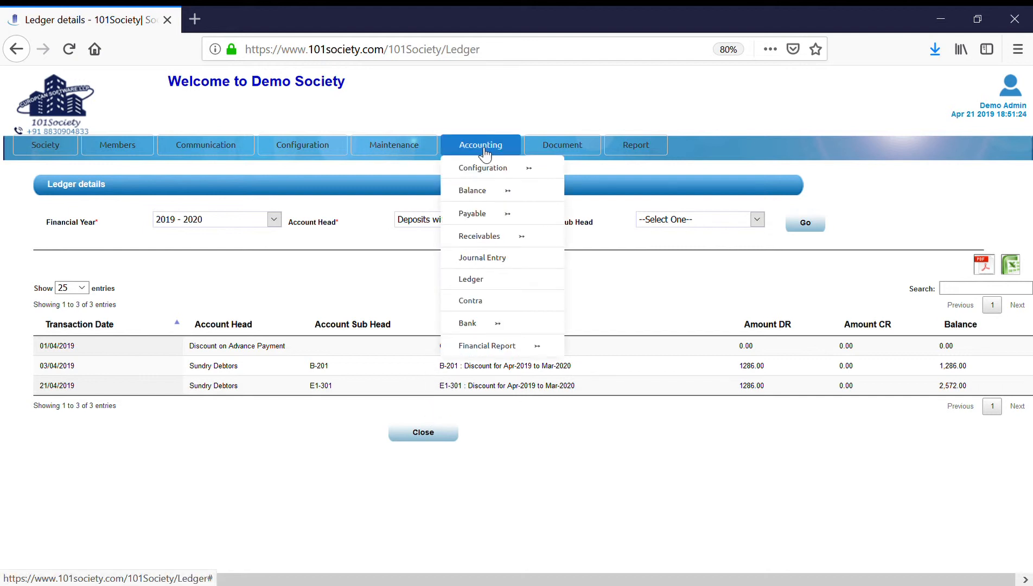
# Step: Display the Profit & Loss Account for the financial year 2019 - 2020 and locate the Cash Discount income line
pyautogui.moveTo(522, 147)
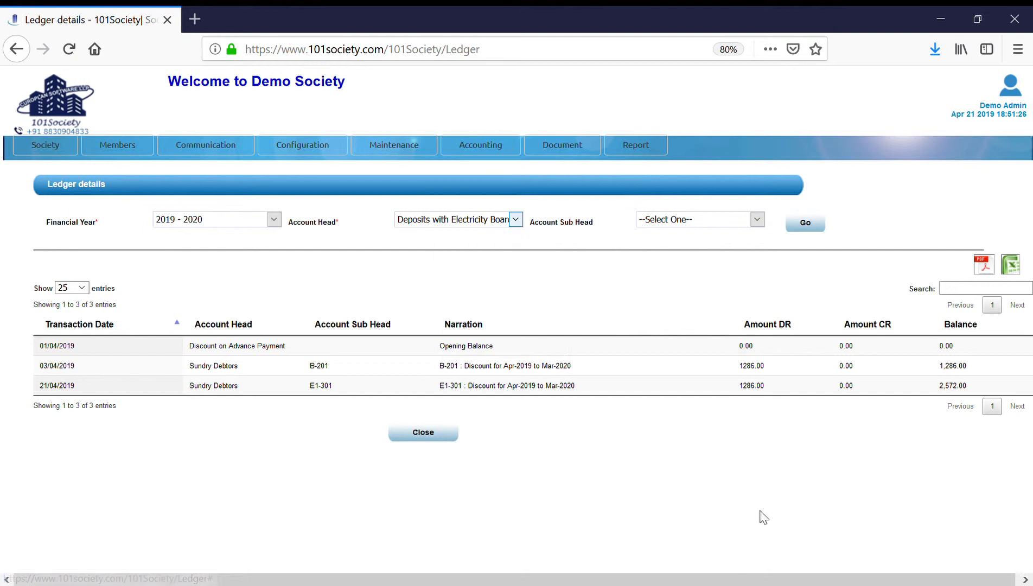
pyautogui.moveTo(495, 349)
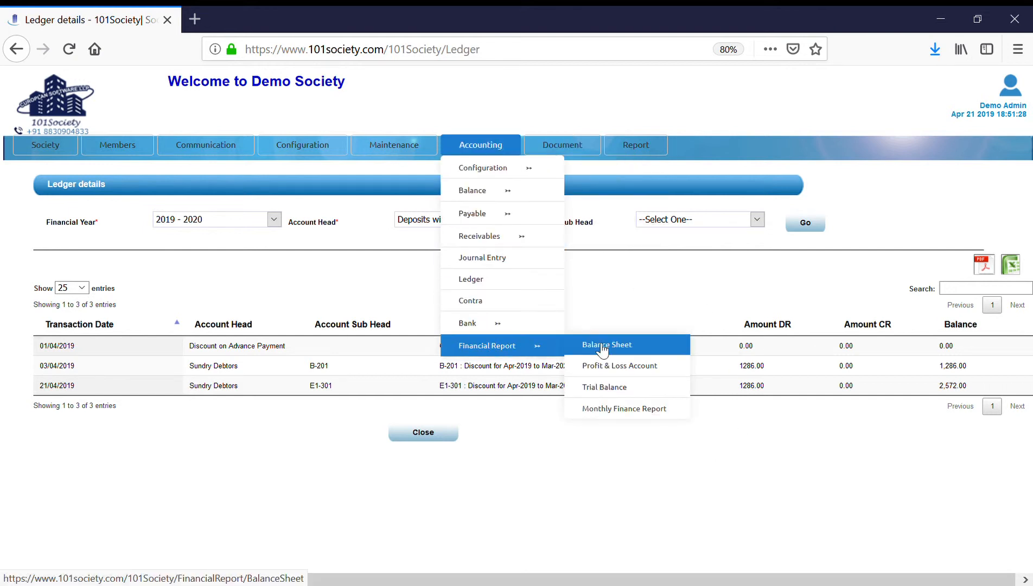
pyautogui.click(613, 367)
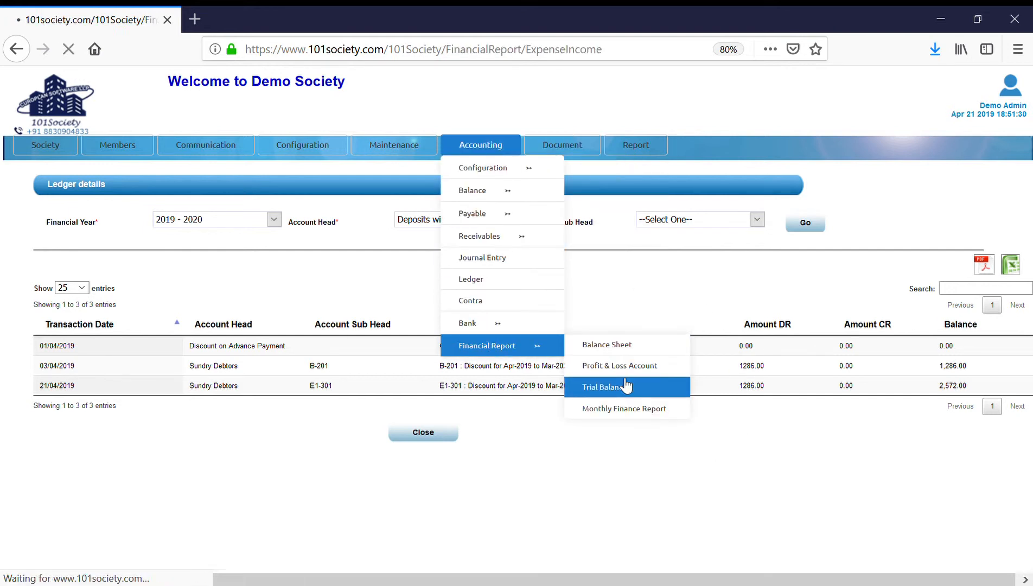
pyautogui.click(720, 228)
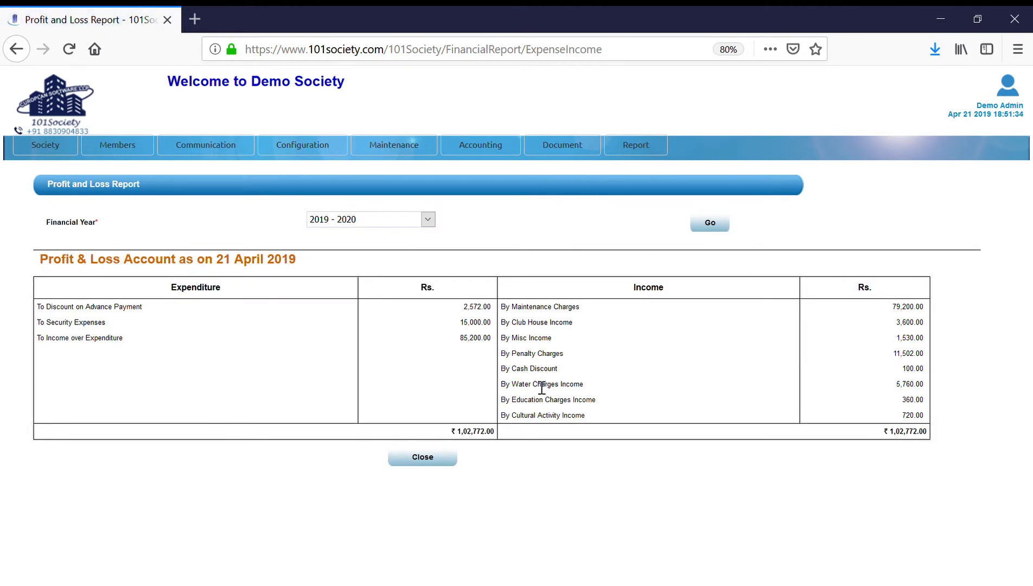
pyautogui.doubleClick(540, 370)
# Step: Display the 2019 - 2020 ledger for the account head Cash Discount and examine its Turbon Security entry
pyautogui.moveTo(478, 145)
pyautogui.moveTo(483, 243)
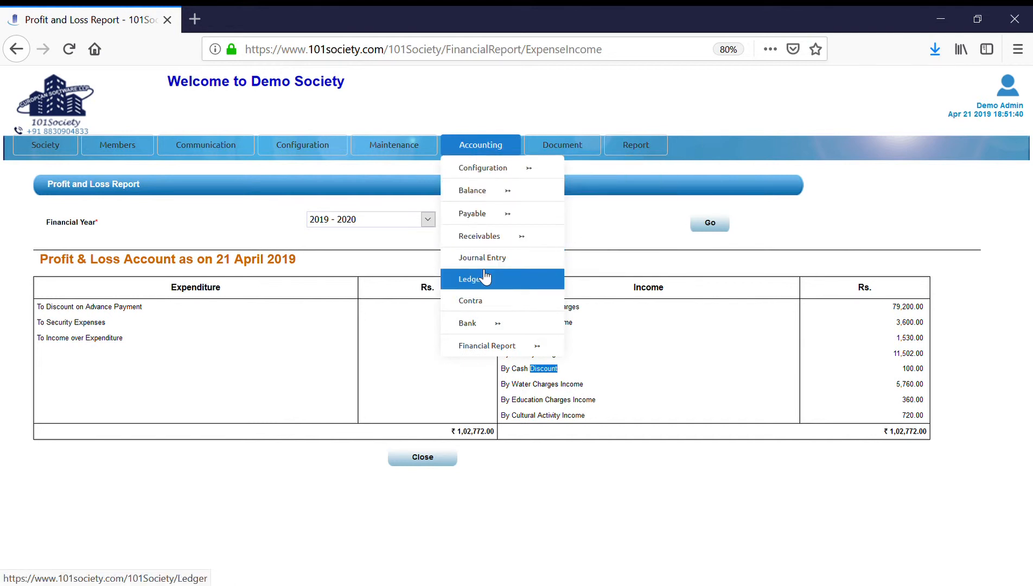
pyautogui.click(481, 278)
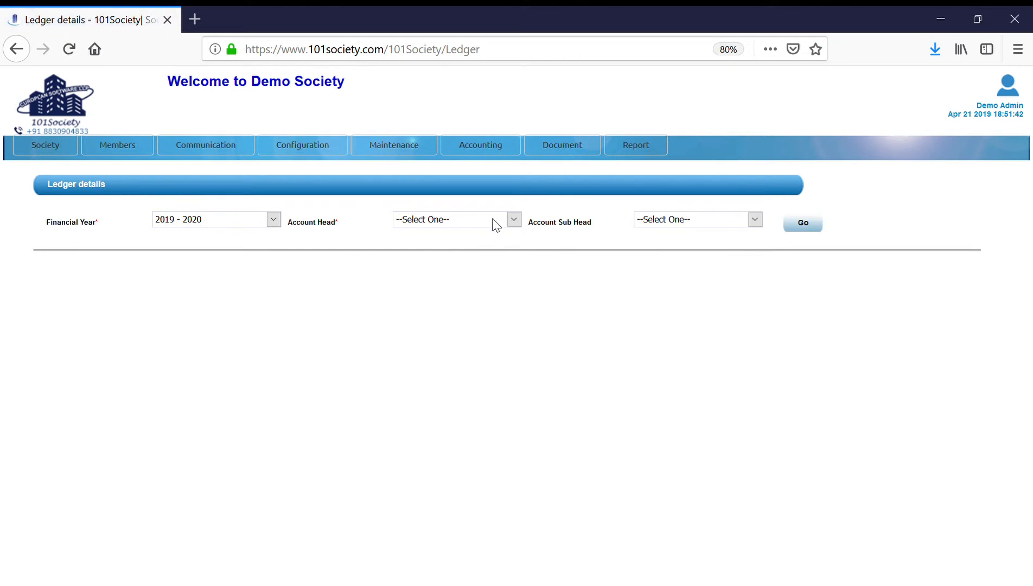
pyautogui.click(492, 218)
pyautogui.write('cash')
pyautogui.press('Down')
pyautogui.click(808, 227)
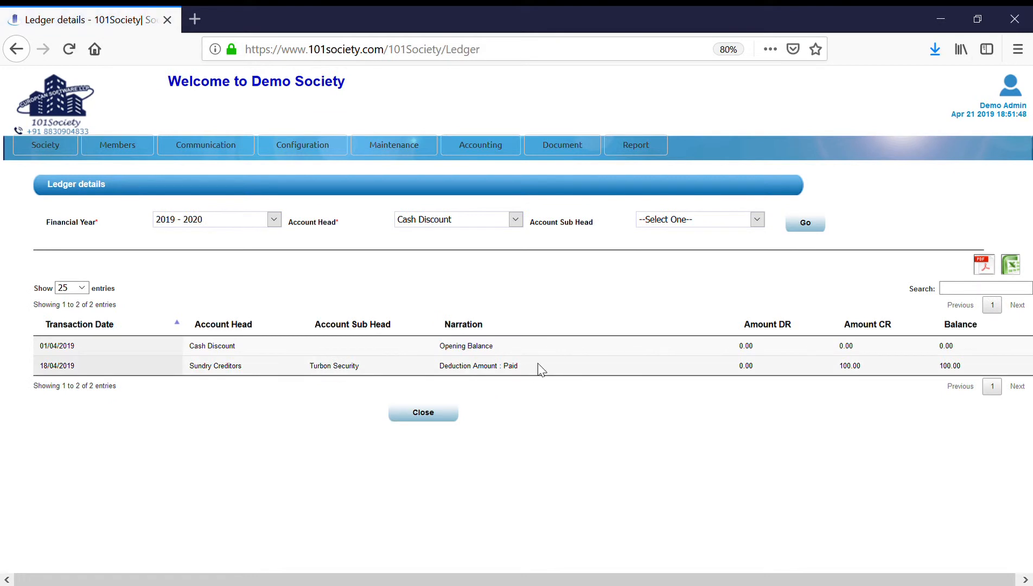
pyautogui.moveTo(232, 377); pyautogui.dragTo(860, 369)
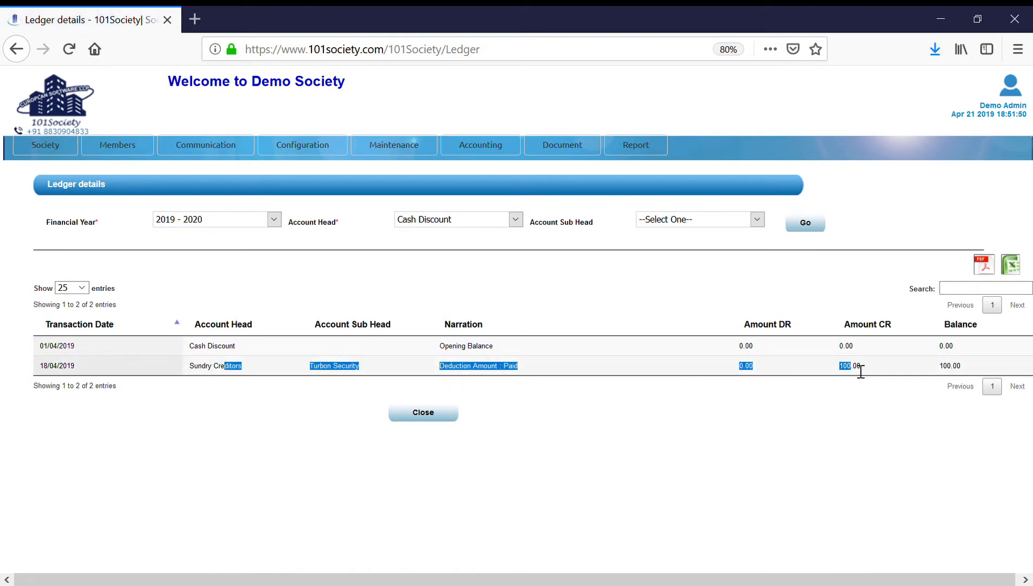
pyautogui.click(861, 368)
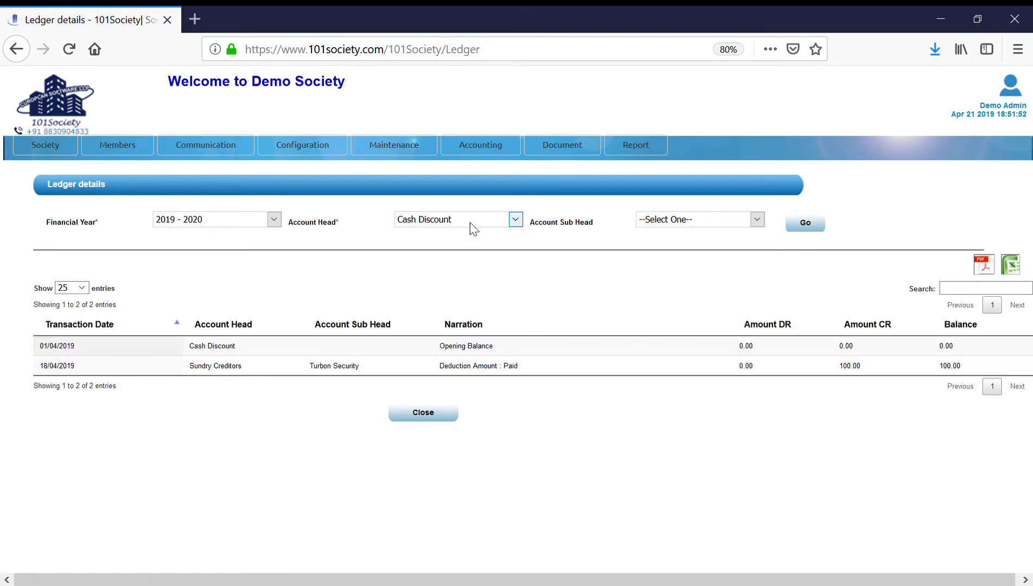
# Step: Display the ledger for account head Sundry Creditors with sub head Turbon Security and examine its expense, payment, TDS and discount entries
pyautogui.write('su')
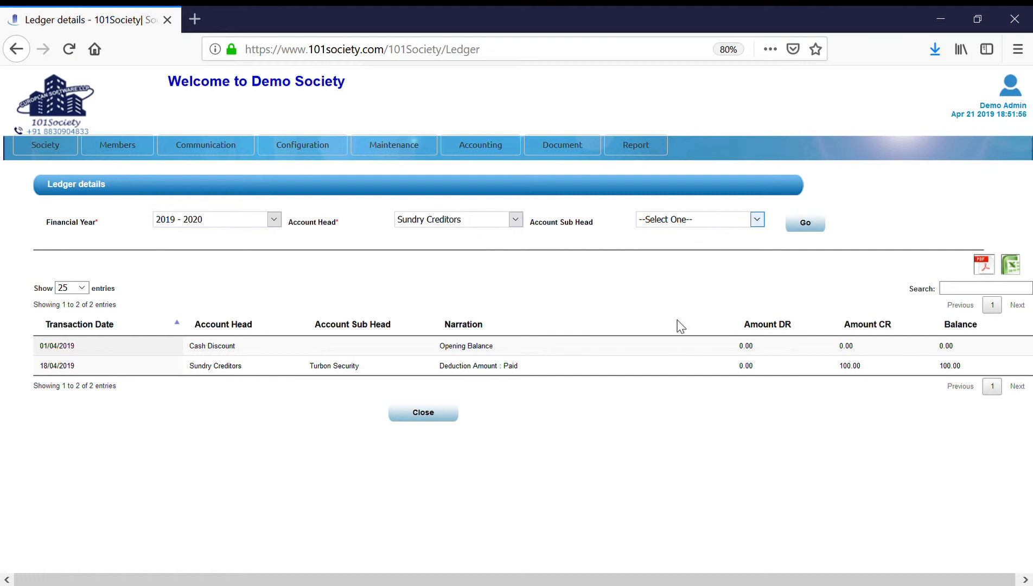
pyautogui.write('t')
pyautogui.click(803, 223)
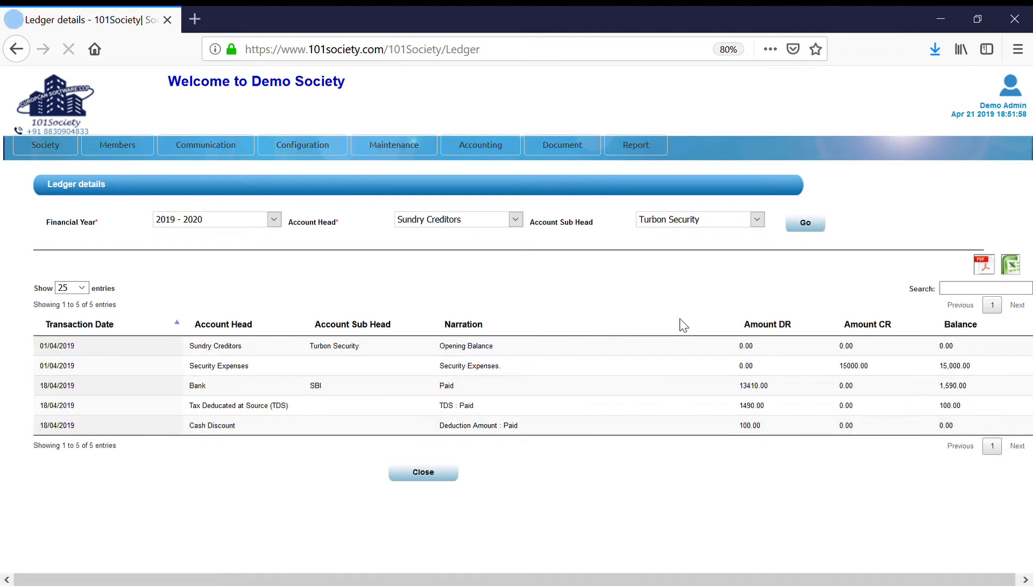
pyautogui.moveTo(477, 372); pyautogui.dragTo(958, 433)
pyautogui.click(891, 416)
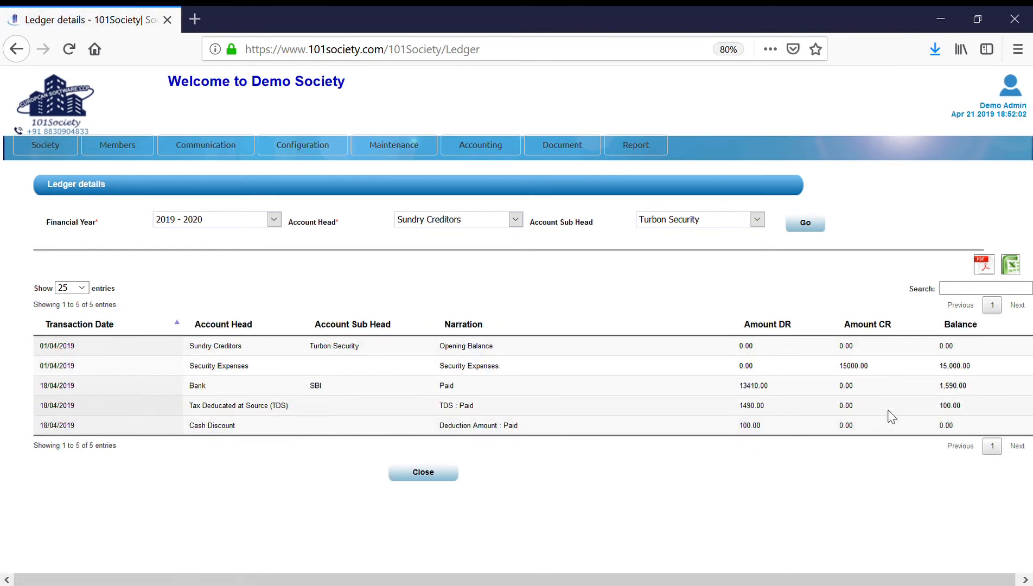
# Step: List the payable invoices for 2019 - 2020 and open the Turbon Security invoice for editing
pyautogui.moveTo(495, 159)
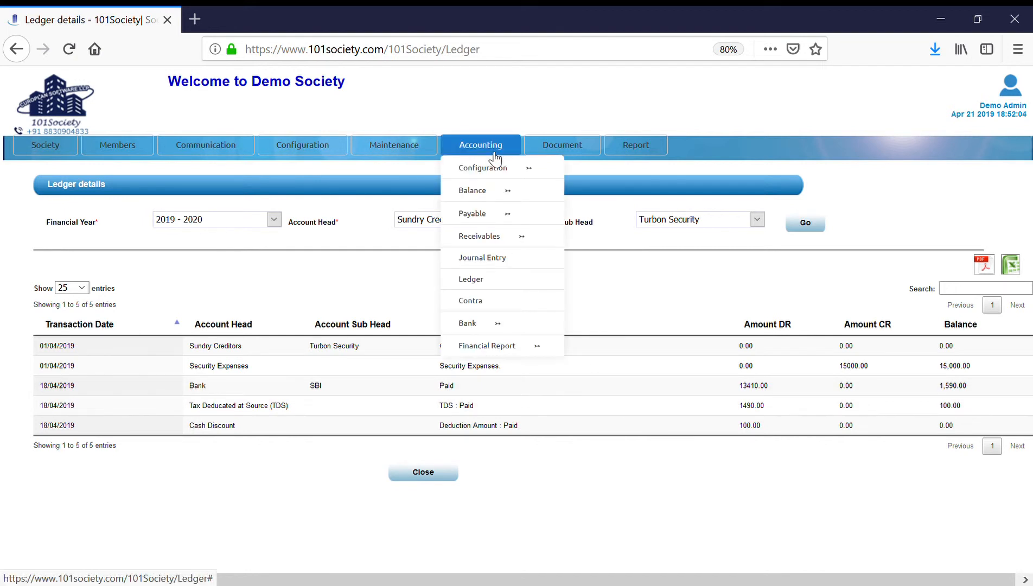
pyautogui.moveTo(553, 212)
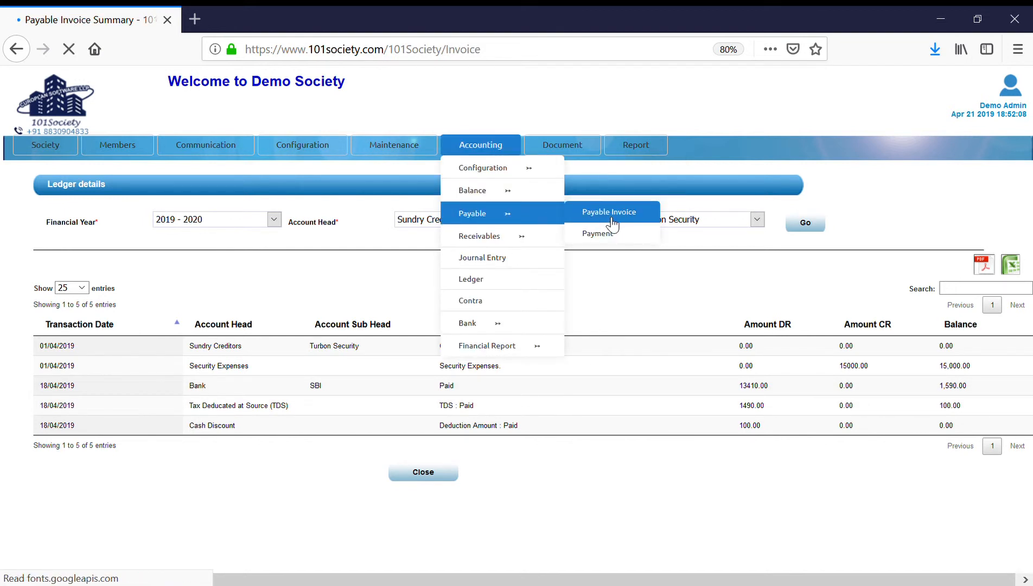
pyautogui.click(710, 224)
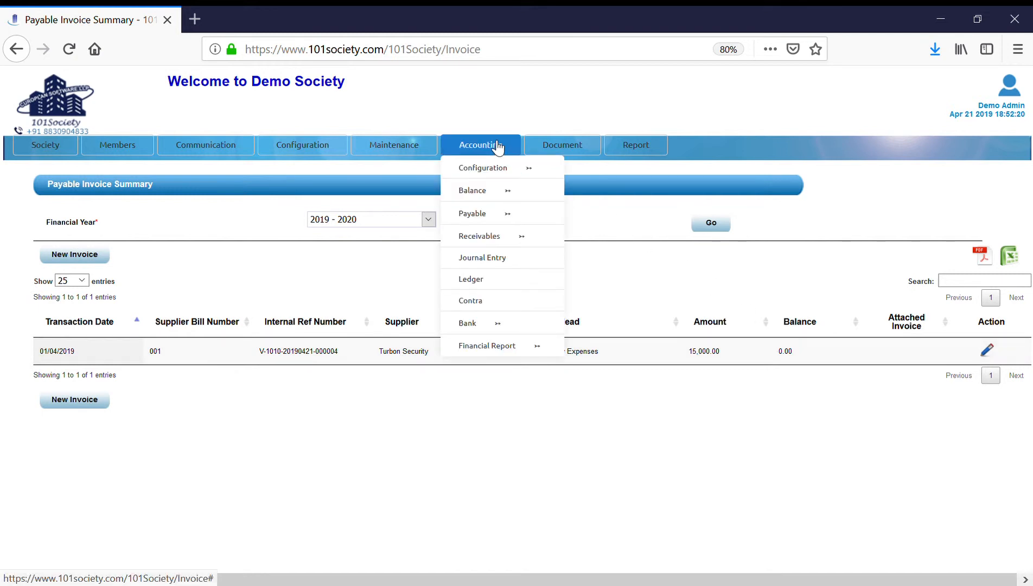
pyautogui.moveTo(489, 239)
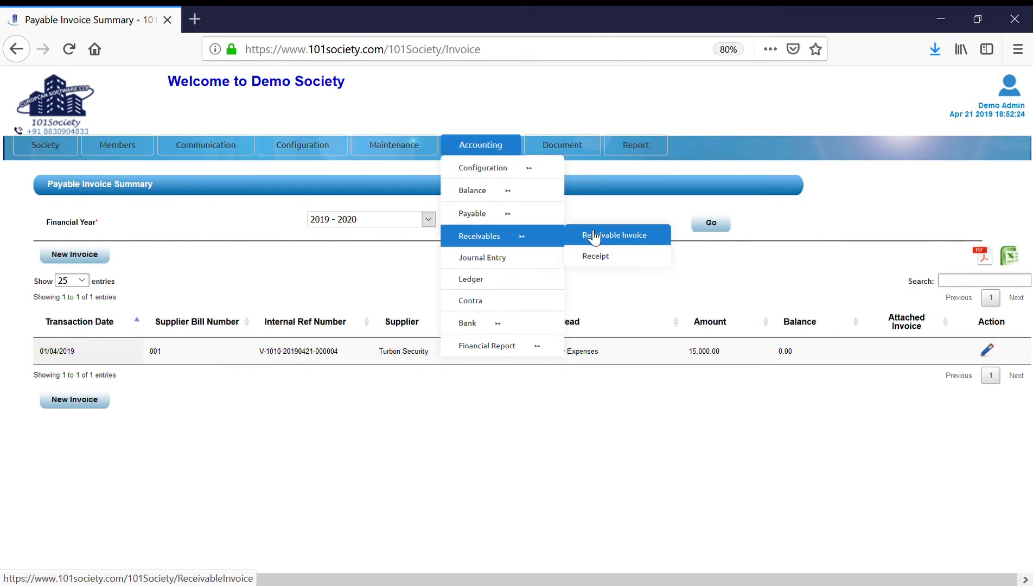
pyautogui.click(988, 351)
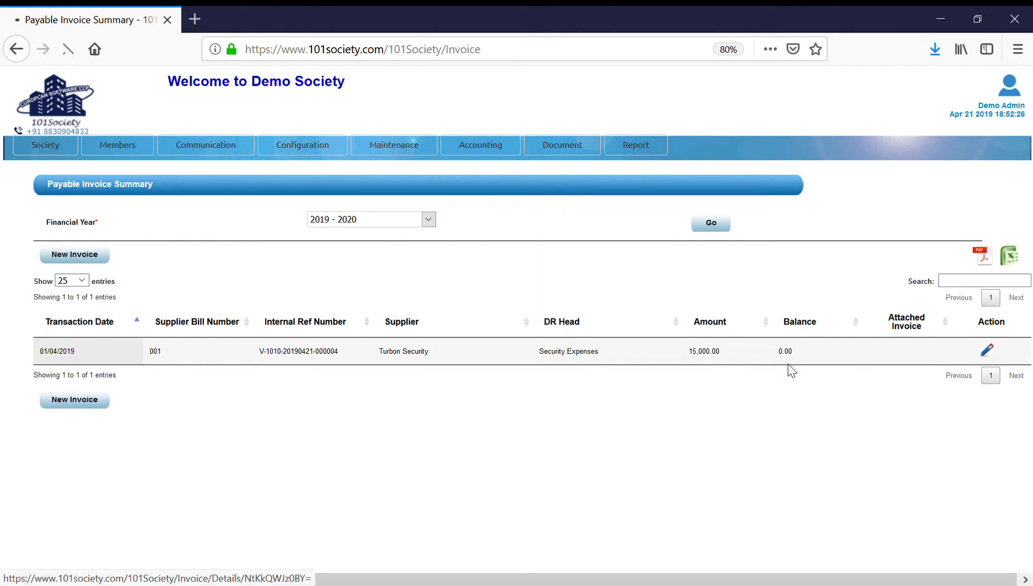
# Step: Set the Turbon Security invoice's DR Head to Miscellaneous Expenses, save it, and check the head in the invoice summary
pyautogui.scroll(-10, 515, 450)
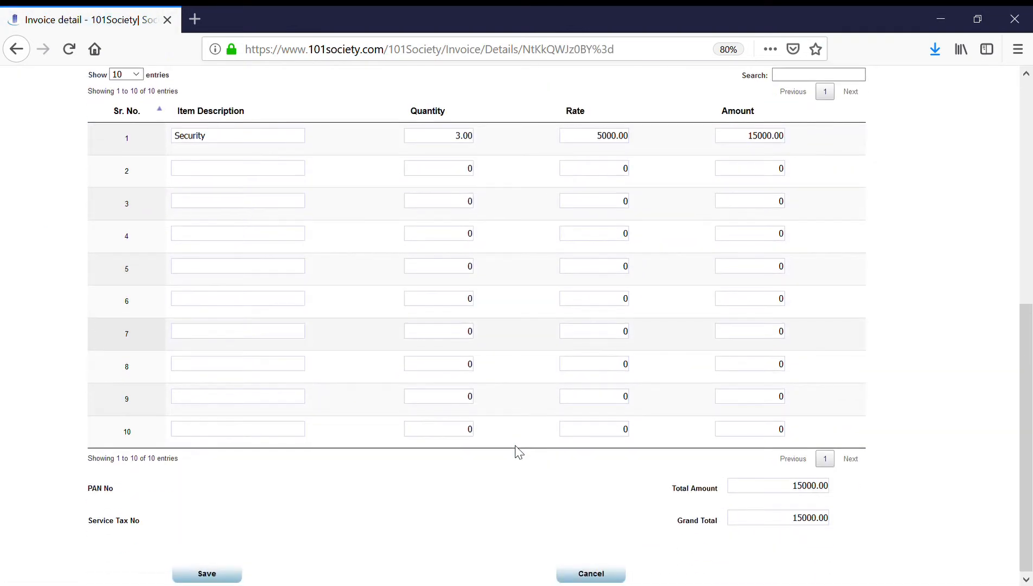
pyautogui.scroll(8, 516, 443)
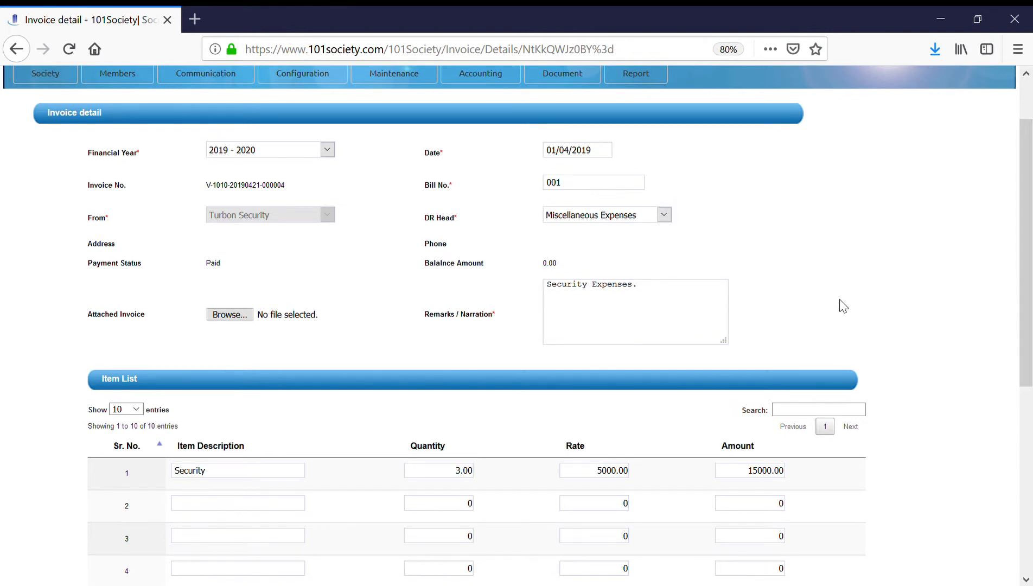
pyautogui.scroll(-5, 839, 309)
pyautogui.click(217, 572)
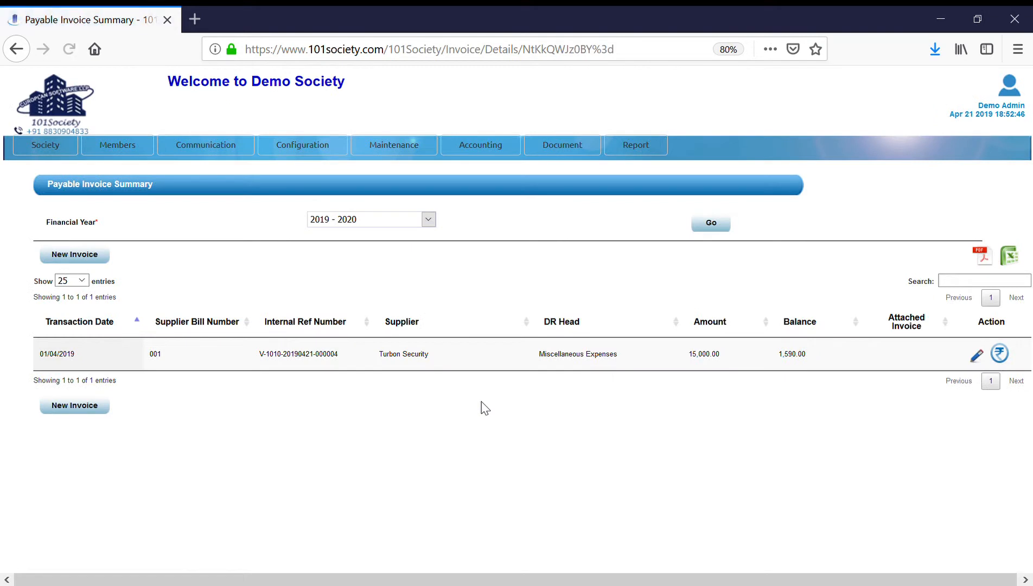
pyautogui.moveTo(539, 353); pyautogui.dragTo(619, 360)
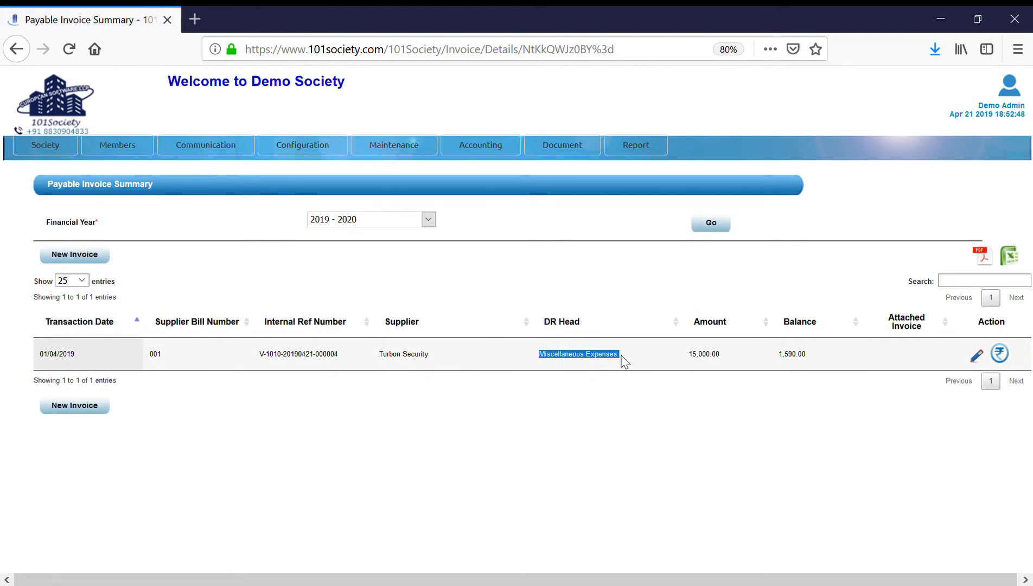
pyautogui.click(545, 241)
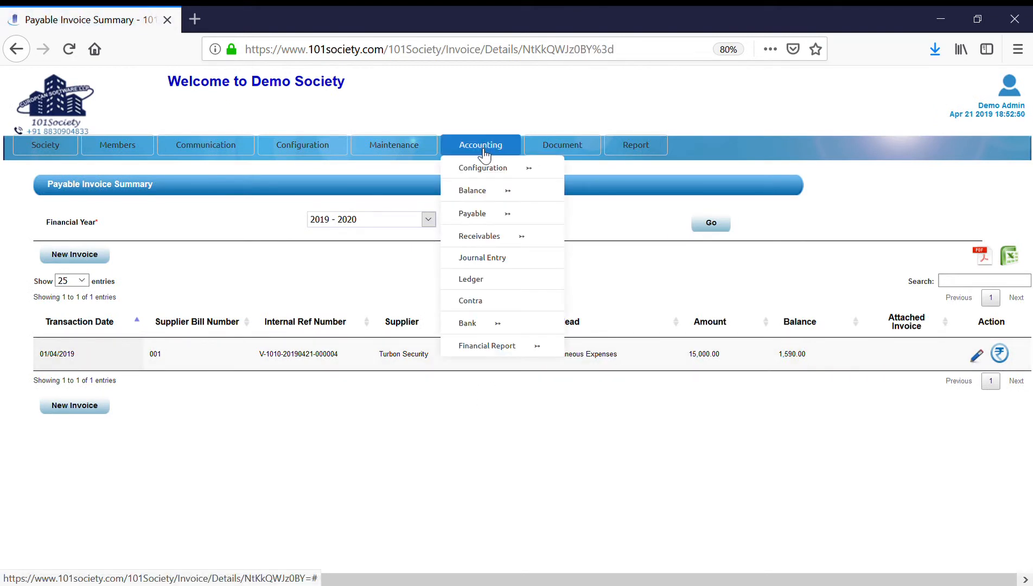
# Step: Reload the Payable Invoice Summary for the financial year 2019 - 2020
pyautogui.moveTo(489, 198)
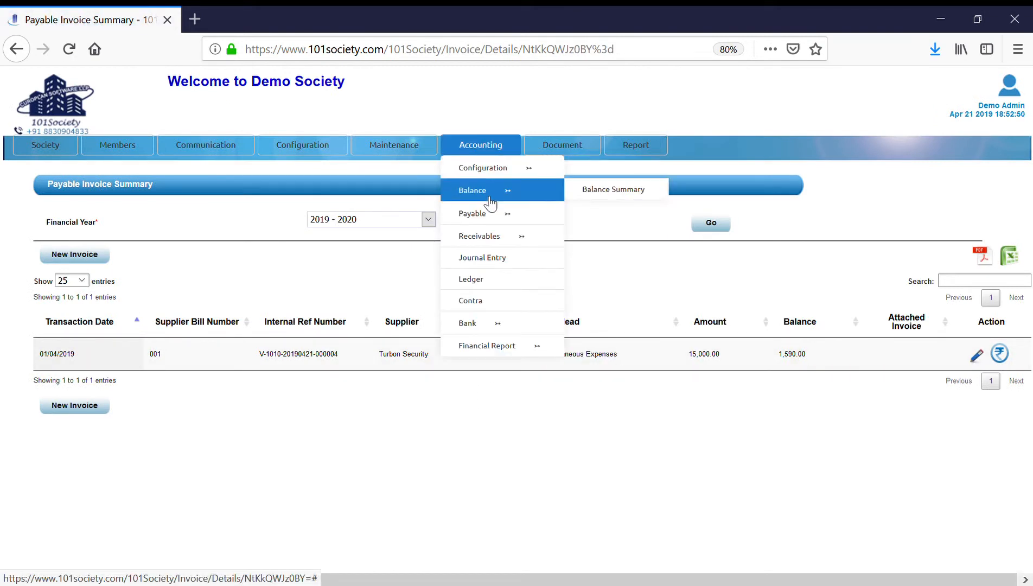
pyautogui.click(485, 287)
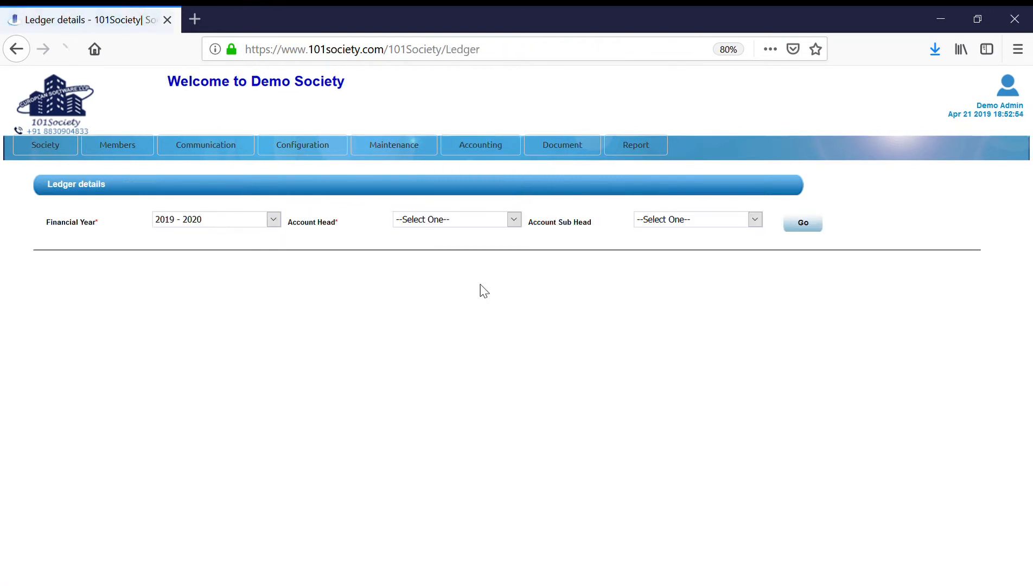
pyautogui.moveTo(472, 155)
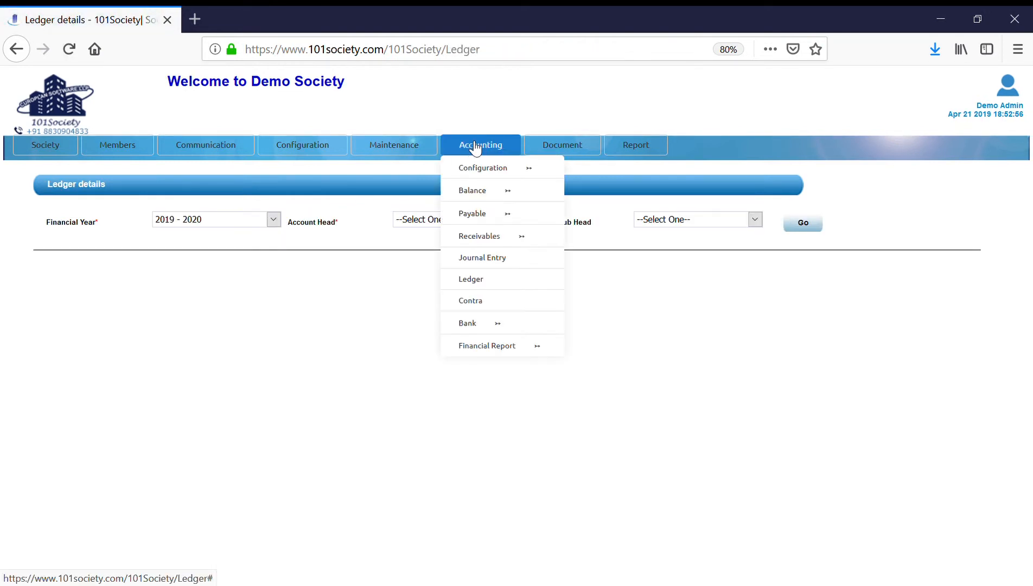
pyautogui.moveTo(487, 234)
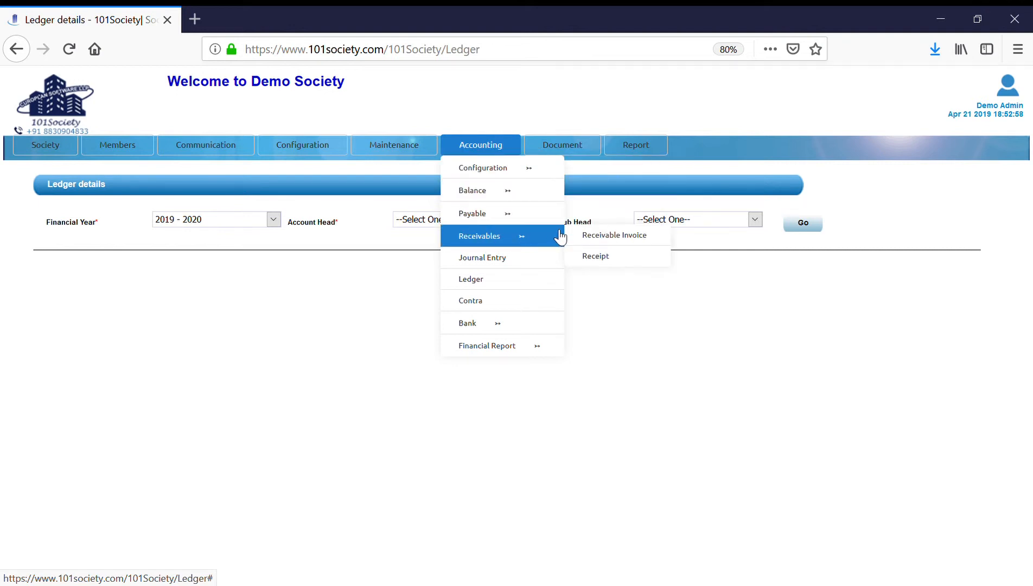
pyautogui.moveTo(491, 212)
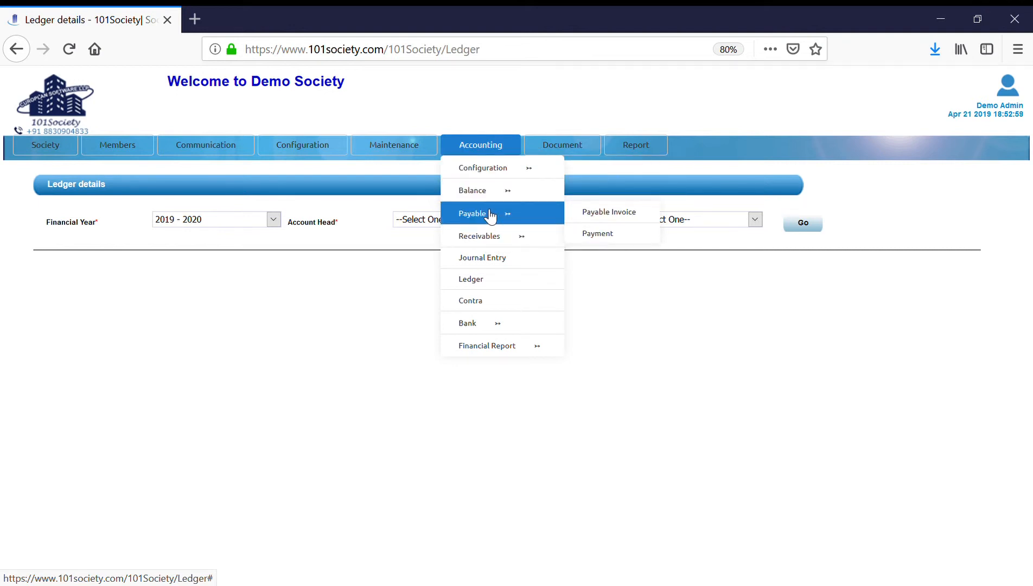
pyautogui.click(605, 217)
pyautogui.click(711, 223)
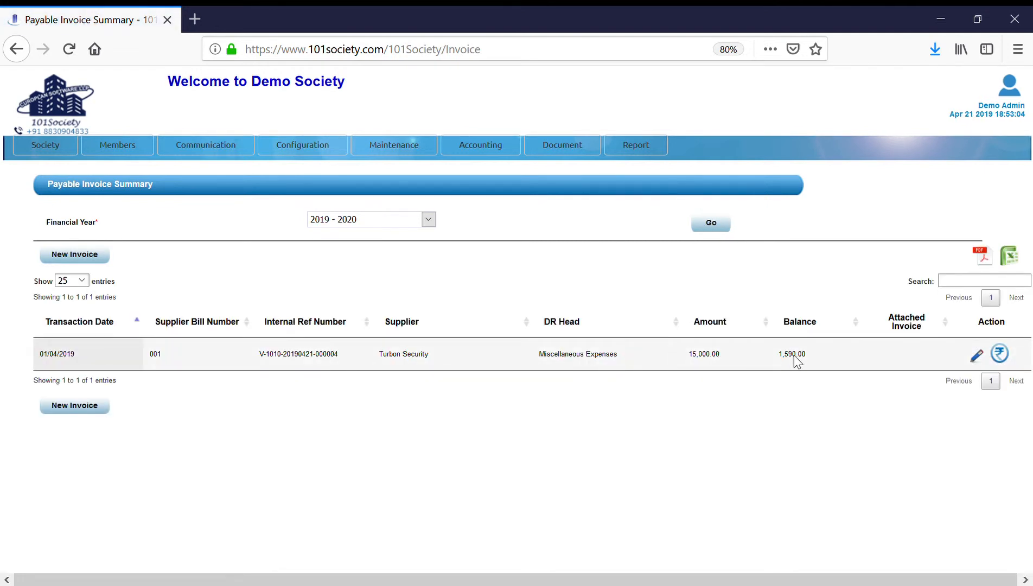
# Step: Open the Turbon Security invoice and review its payment status, balance amount and item list
pyautogui.click(977, 357)
pyautogui.scroll(-1, 337, 440)
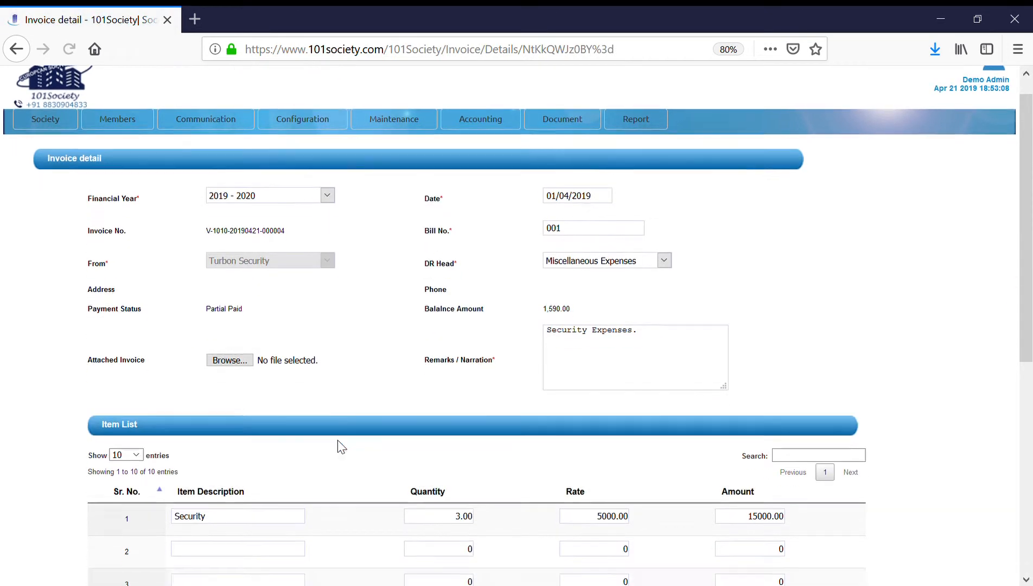
pyautogui.scroll(-5, 337, 440)
pyautogui.scroll(6, 461, 433)
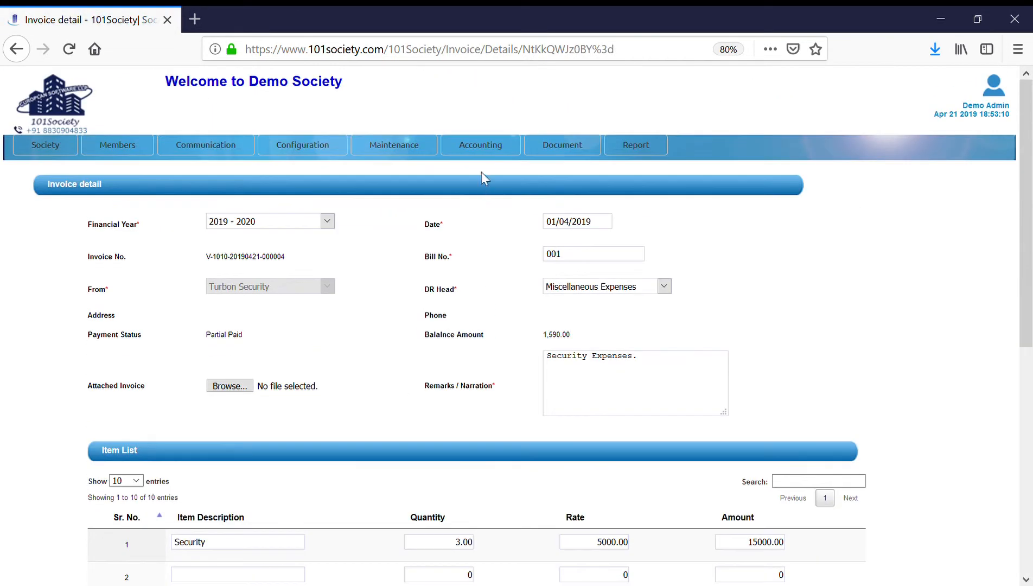
# Step: List the payments for 2019 - 2020 and open the Turbon Security payment's details
pyautogui.moveTo(487, 151)
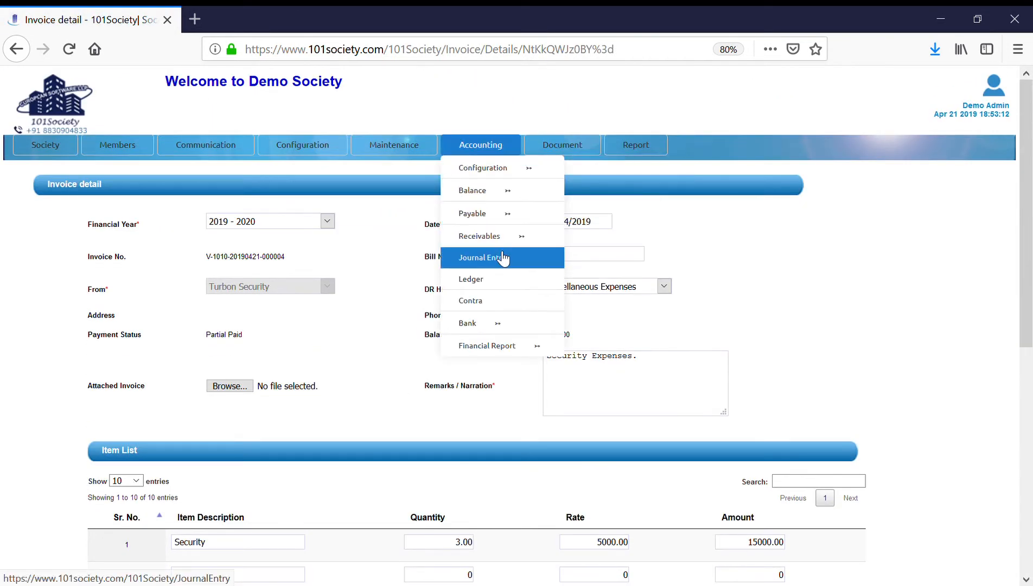
pyautogui.moveTo(483, 216)
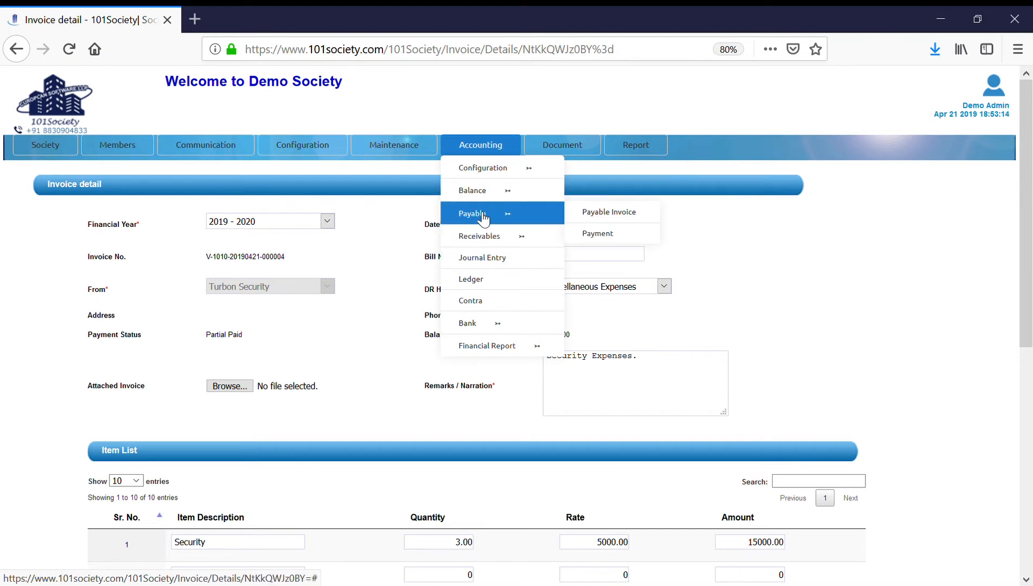
pyautogui.click(609, 235)
pyautogui.click(710, 224)
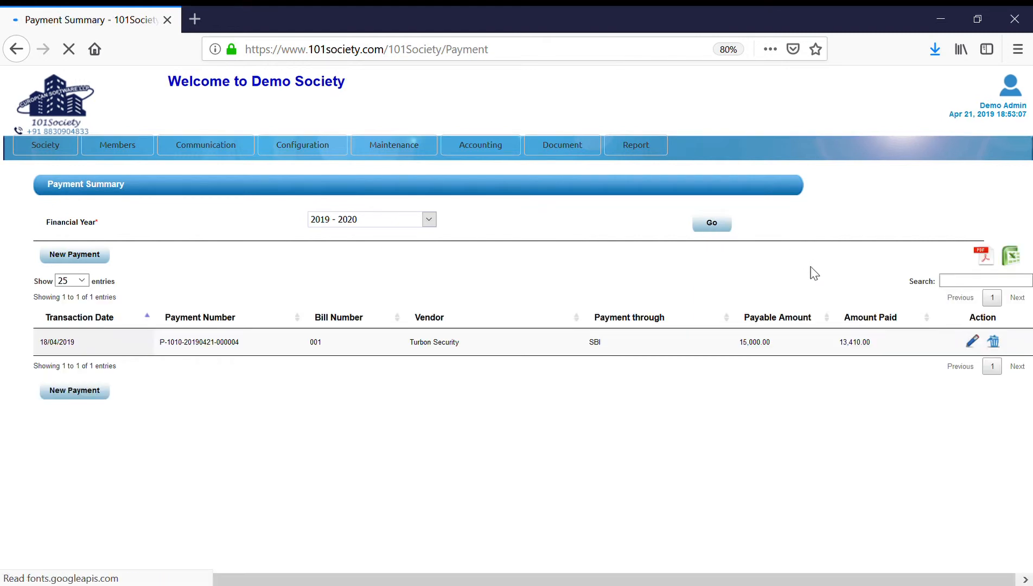
pyautogui.click(972, 342)
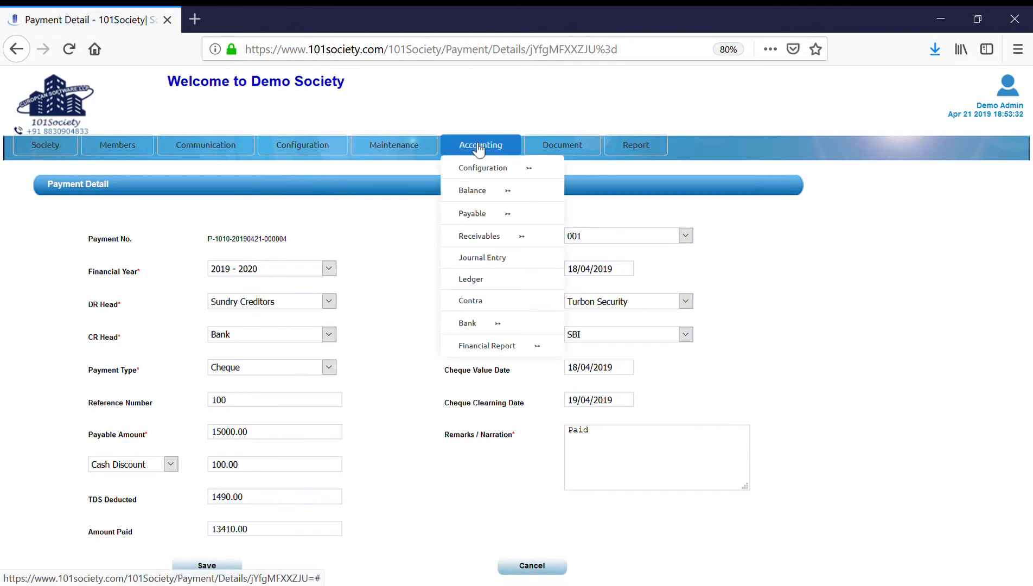
# Step: List the 2019 - 2020 payable invoices again and review the Turbon Security invoice's details and totals
pyautogui.moveTo(495, 218)
pyautogui.click(597, 217)
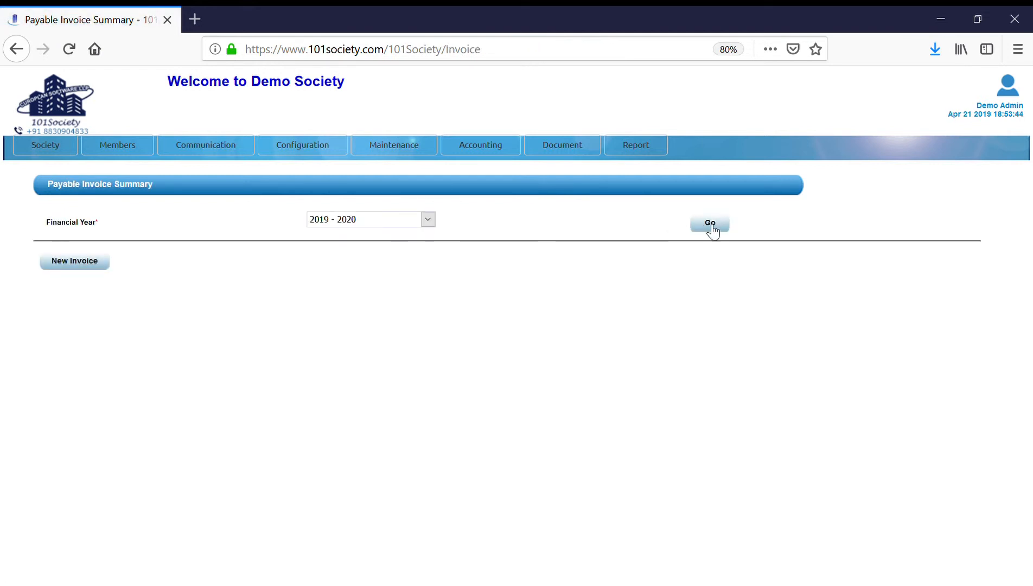
pyautogui.click(711, 228)
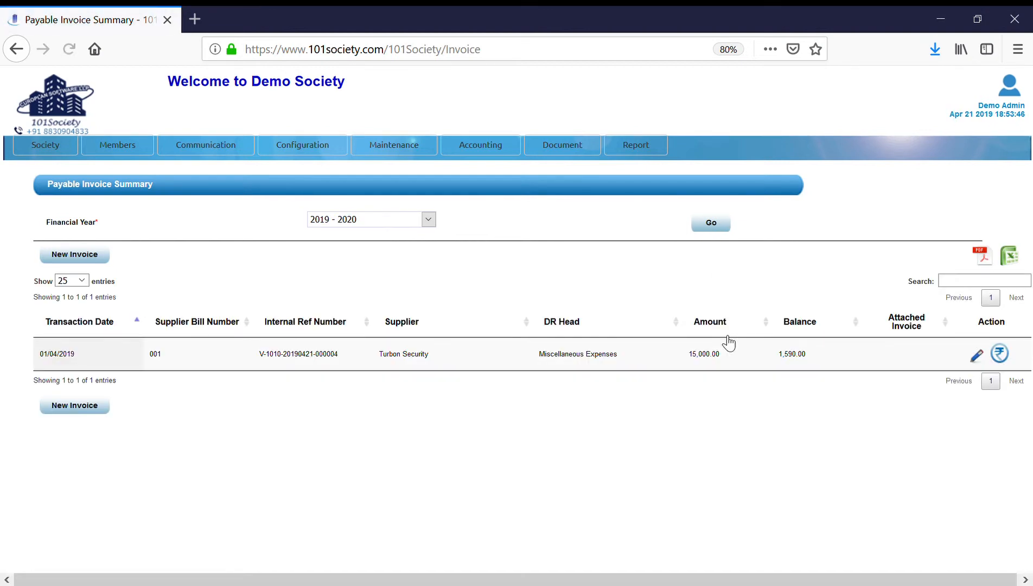
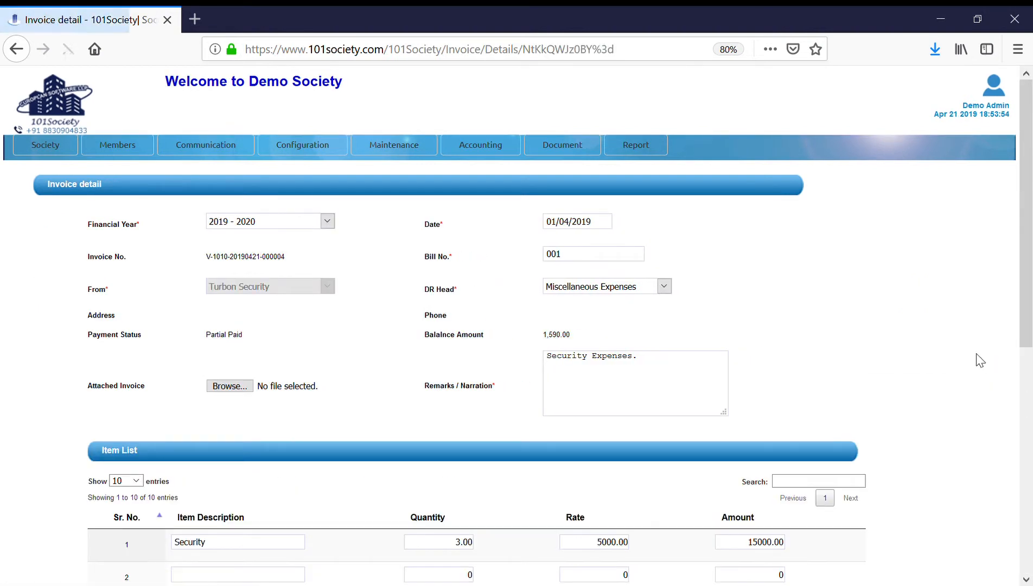
pyautogui.scroll(-5, 806, 368)
pyautogui.scroll(-2, 807, 368)
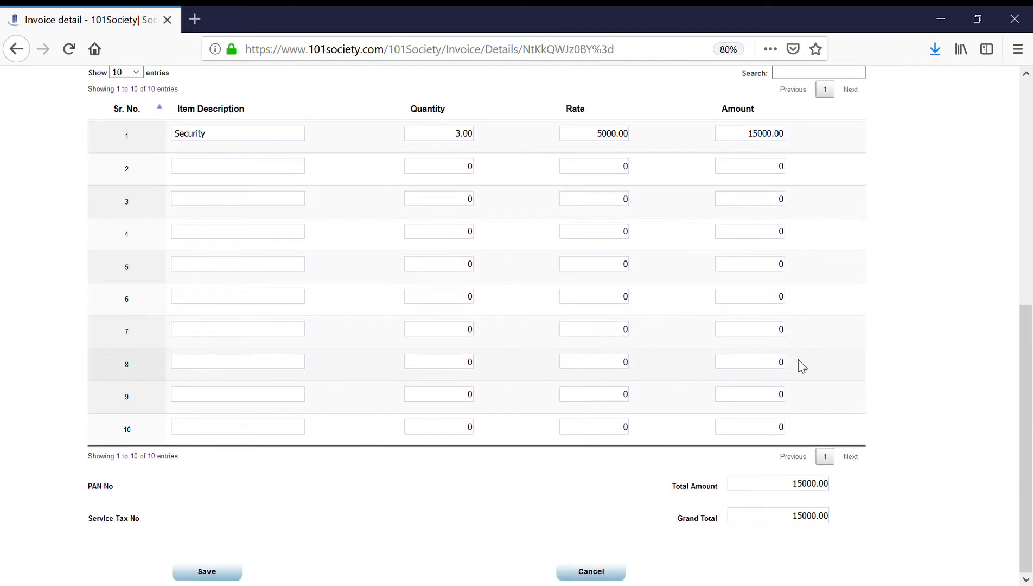
pyautogui.scroll(7, 797, 362)
pyautogui.moveTo(502, 151)
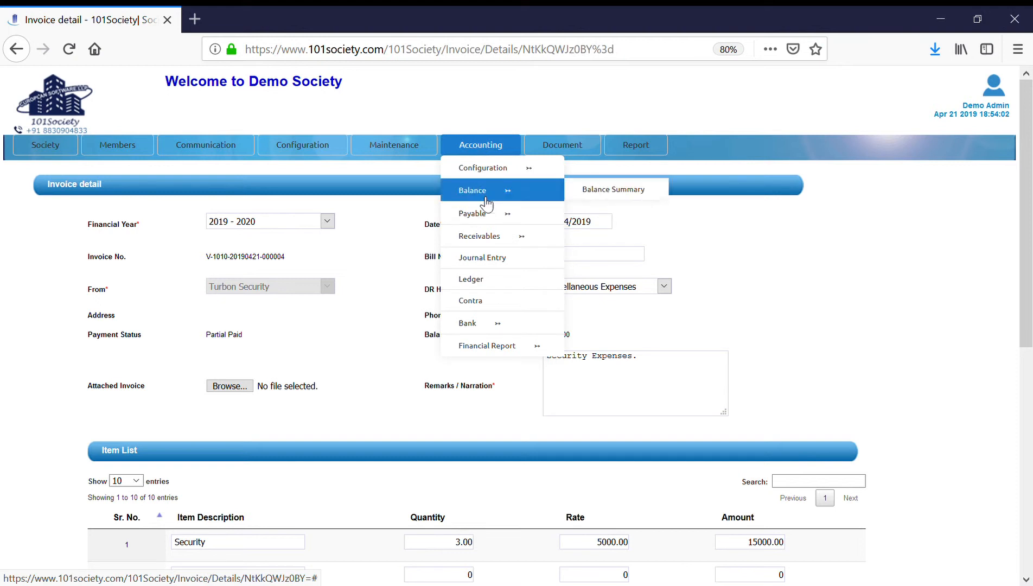
# Step: Open the 2019 - 2020 ledger for Sundry Creditors with sub head Turbon Security and review its invoice and payment entries
pyautogui.moveTo(503, 214)
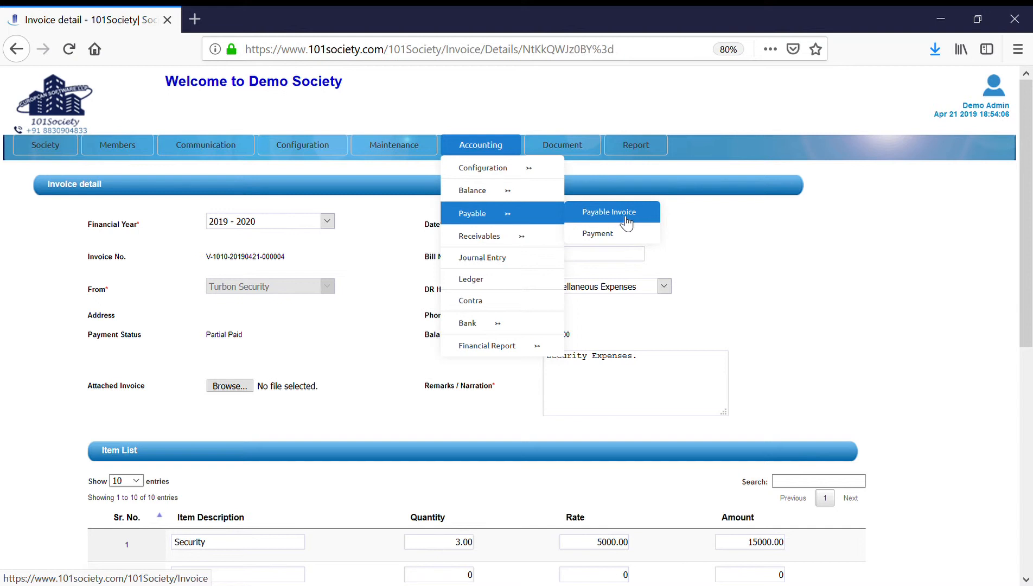
pyautogui.click(494, 282)
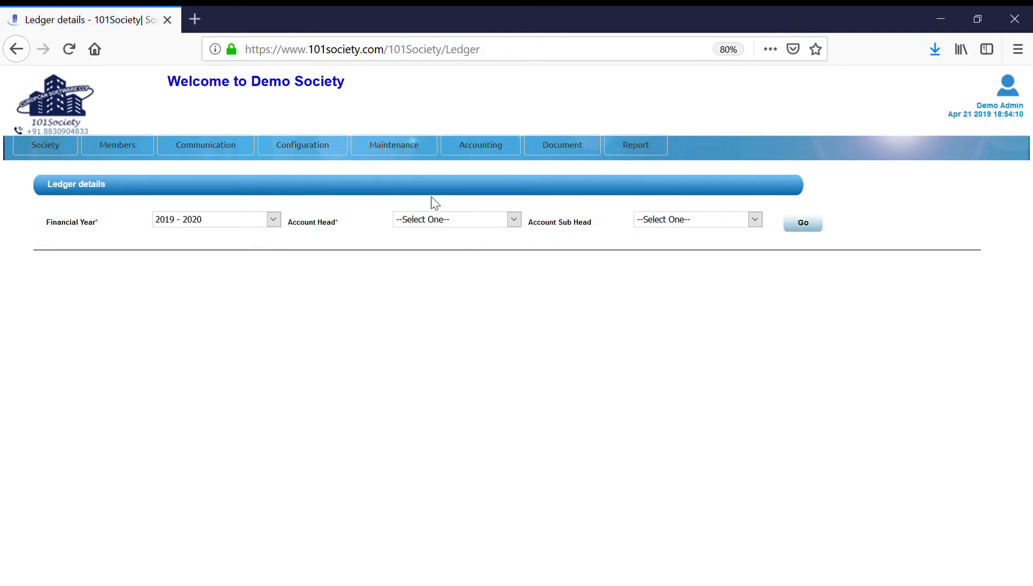
pyautogui.press('s')
pyautogui.press('s')
pyautogui.press('s')
pyautogui.click(424, 218)
pyautogui.press('Up')
pyautogui.press('Down')
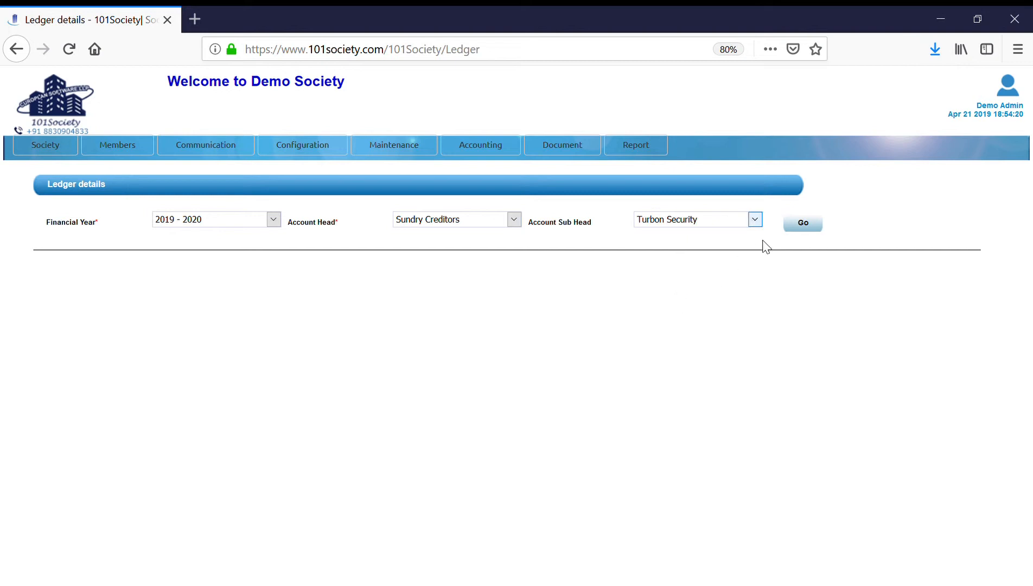
pyautogui.click(807, 231)
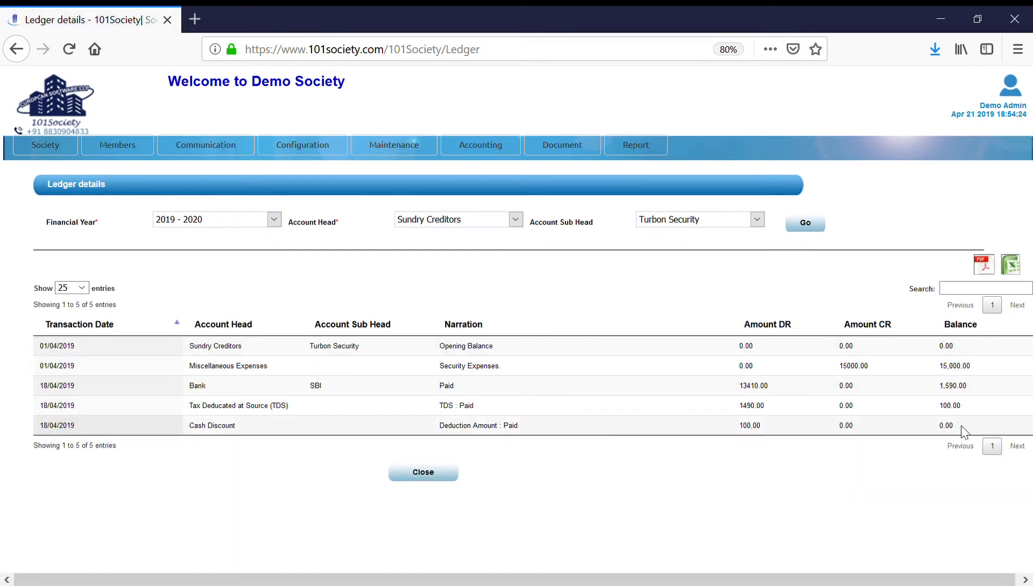
pyautogui.moveTo(955, 425); pyautogui.dragTo(97, 365)
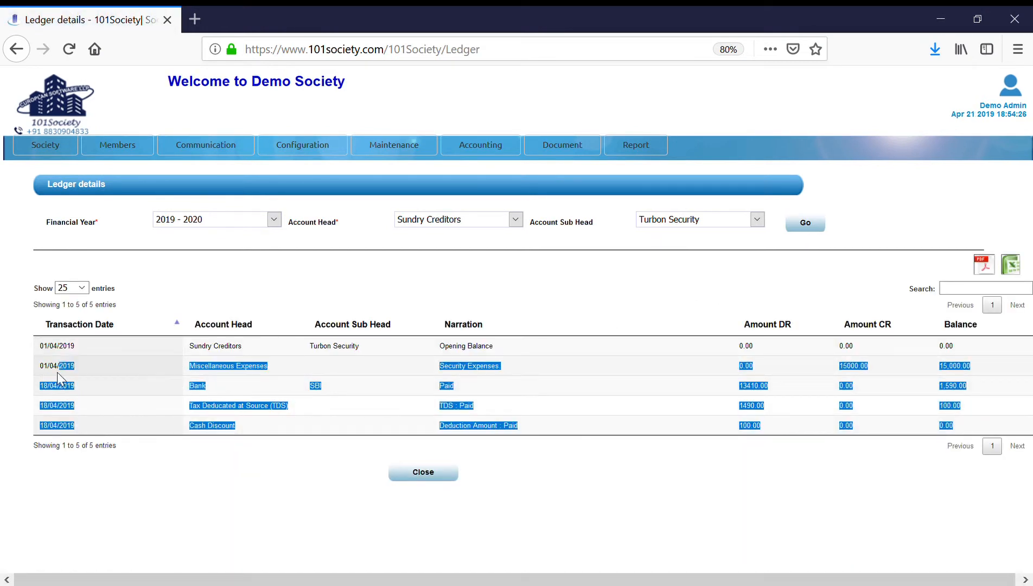
pyautogui.click(198, 383)
# Step: List the receivable invoice templates and review the Water Misuse Fines template's recipients, account head and item list
pyautogui.moveTo(499, 143)
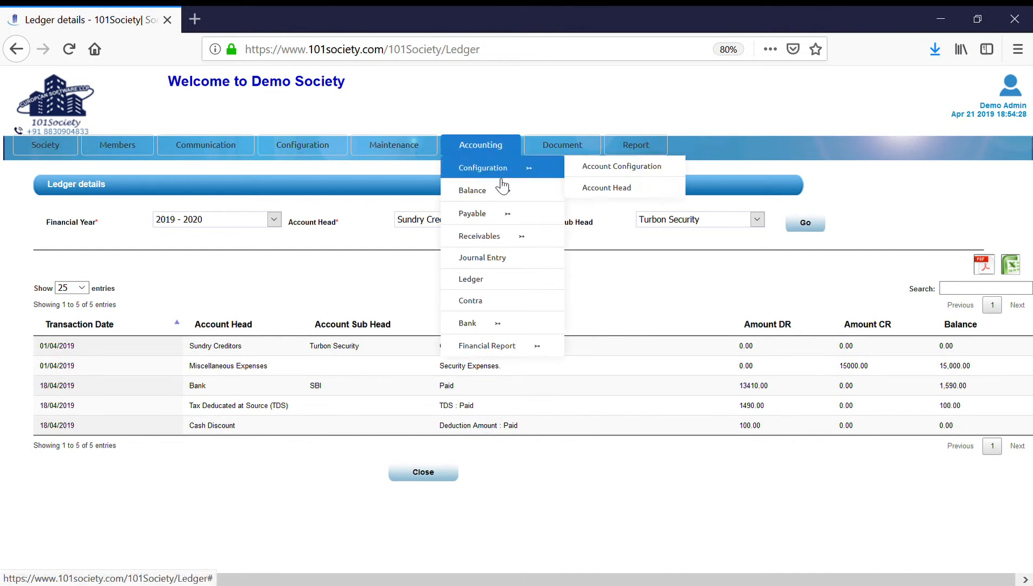
pyautogui.moveTo(487, 237)
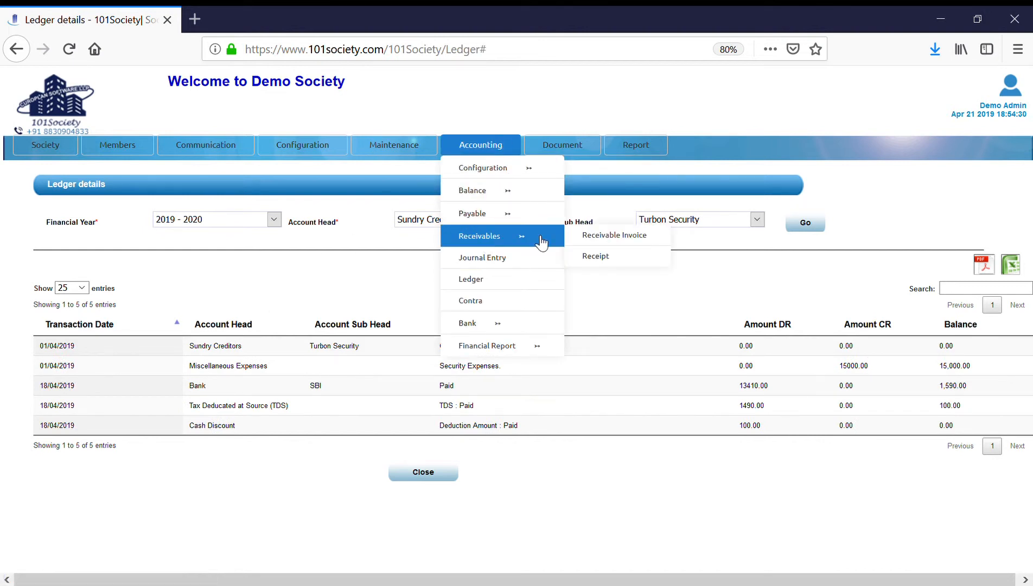
pyautogui.click(607, 241)
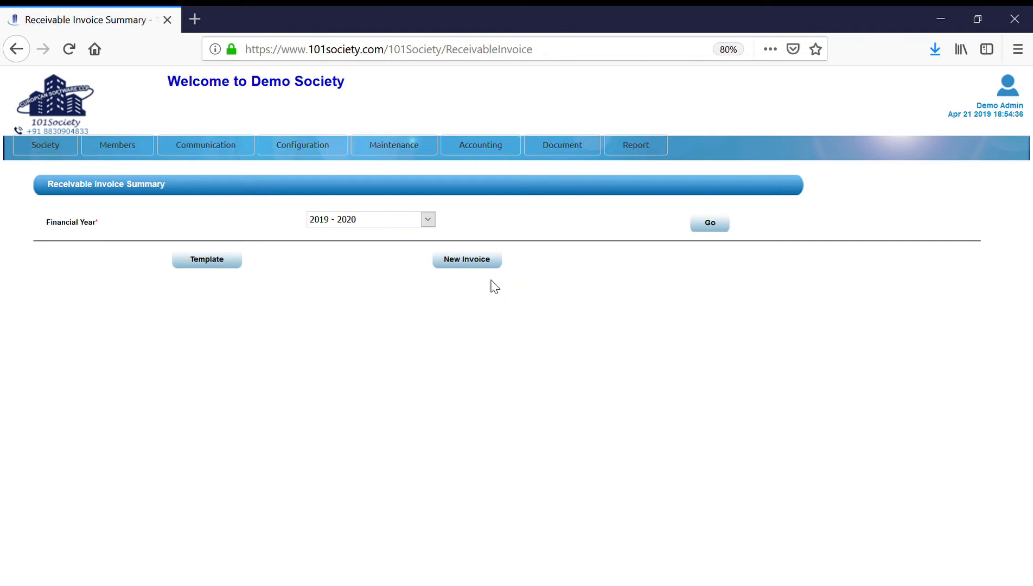
pyautogui.click(216, 265)
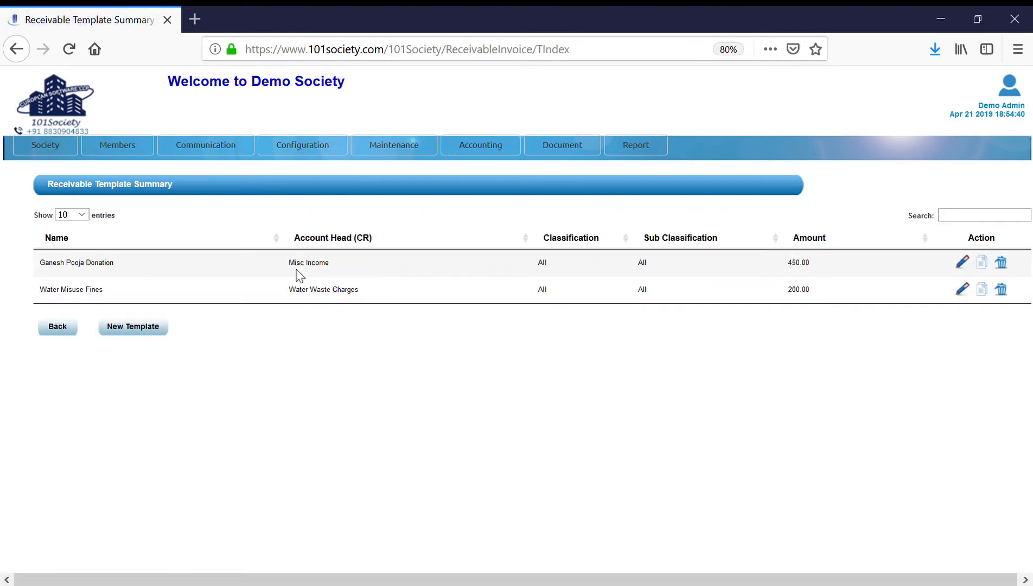
pyautogui.click(962, 291)
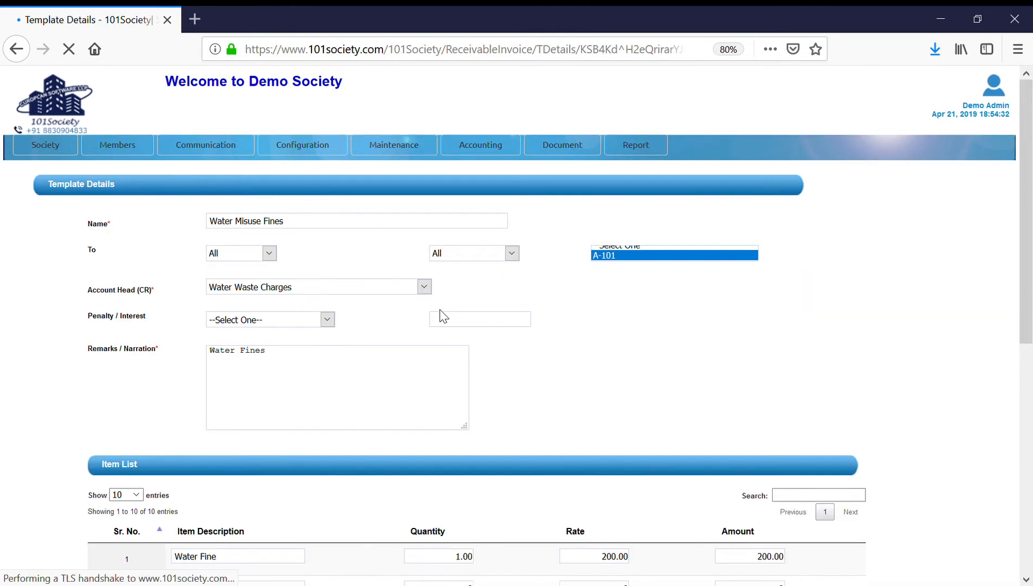
pyautogui.scroll(-5, 852, 352)
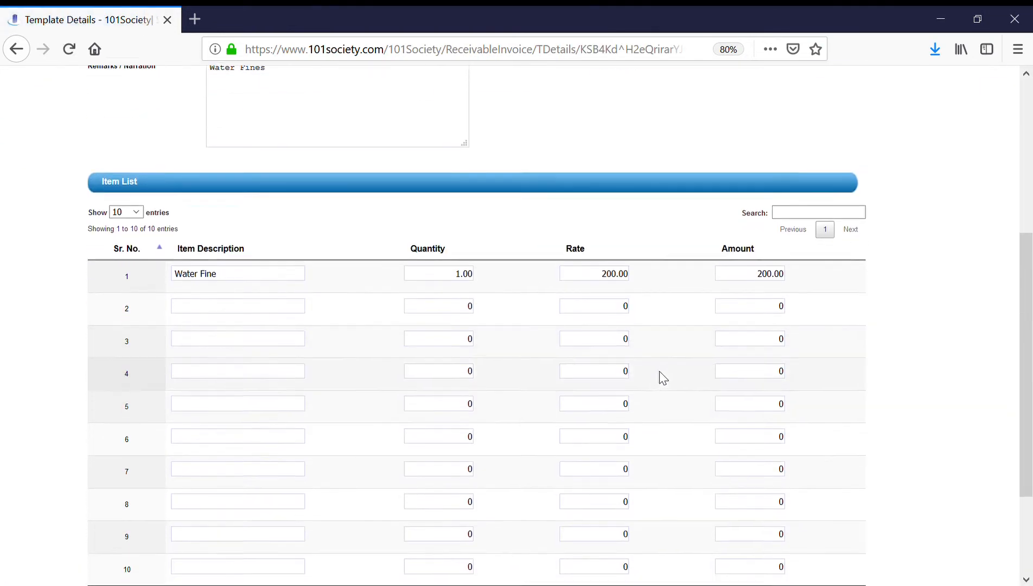
pyautogui.scroll(-3, 659, 375)
pyautogui.scroll(10, 659, 376)
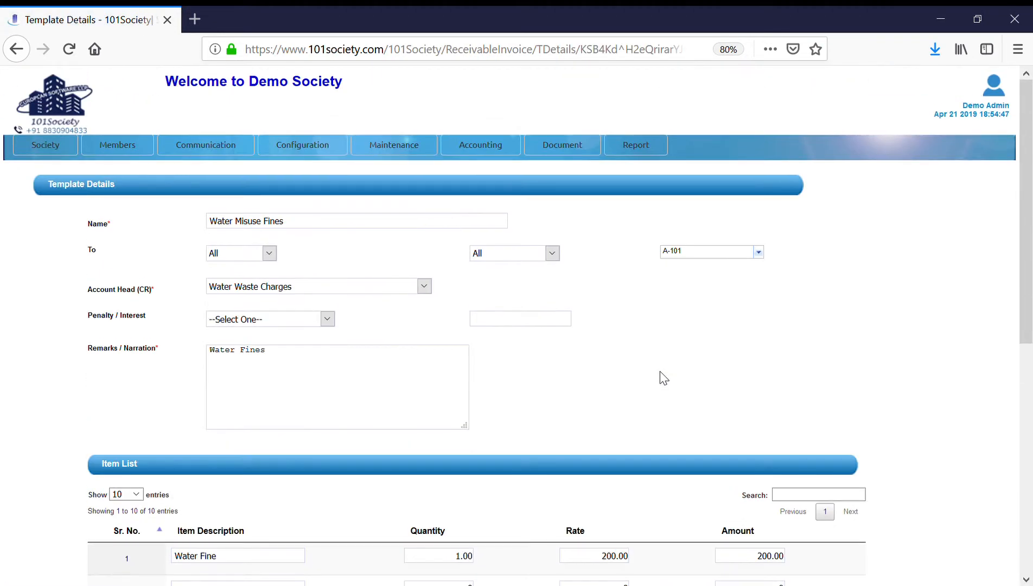
pyautogui.click(703, 254)
pyautogui.scroll(-6, 875, 297)
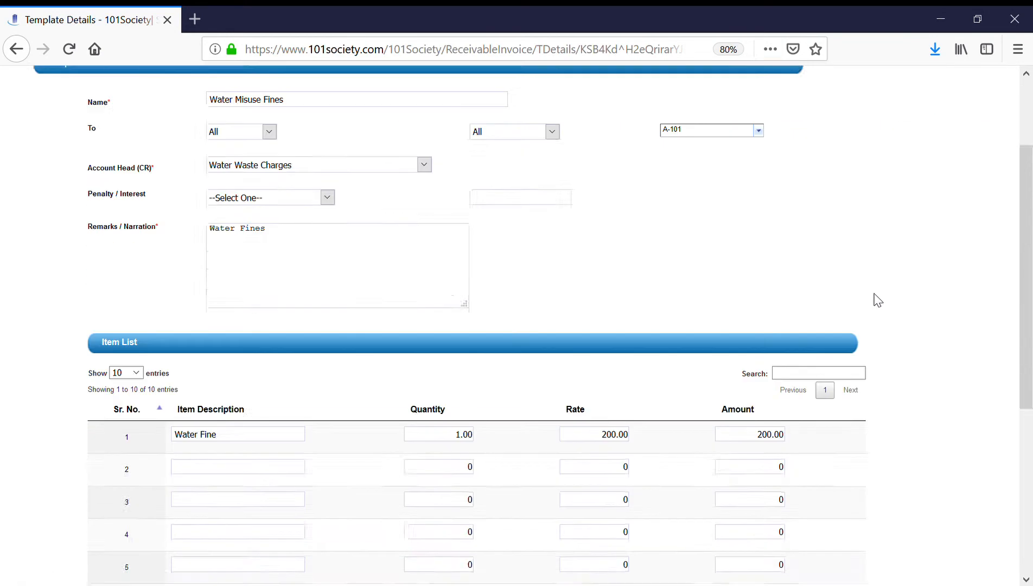
pyautogui.scroll(6, 876, 297)
# Step: Start a new receivable invoice for 2019 - 2020 from the Water Misuse Fines template and check its prefilled details
pyautogui.moveTo(489, 142)
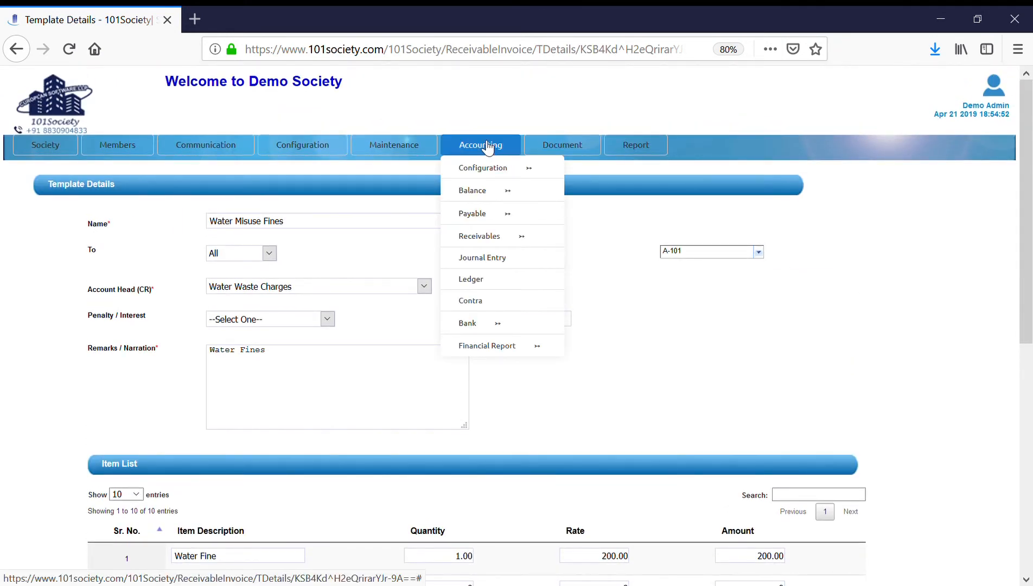
pyautogui.moveTo(488, 233)
pyautogui.click(610, 237)
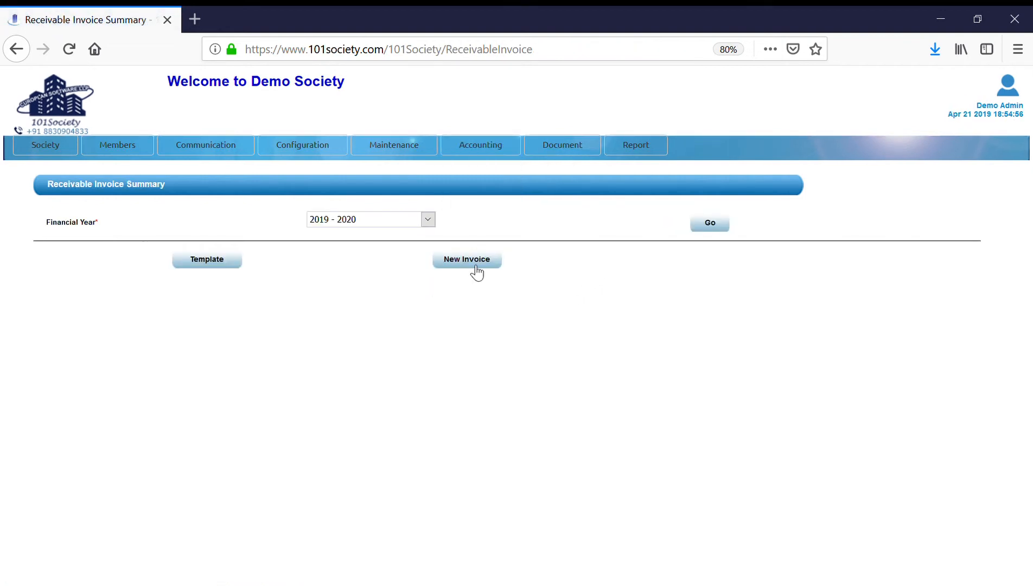
pyautogui.click(475, 266)
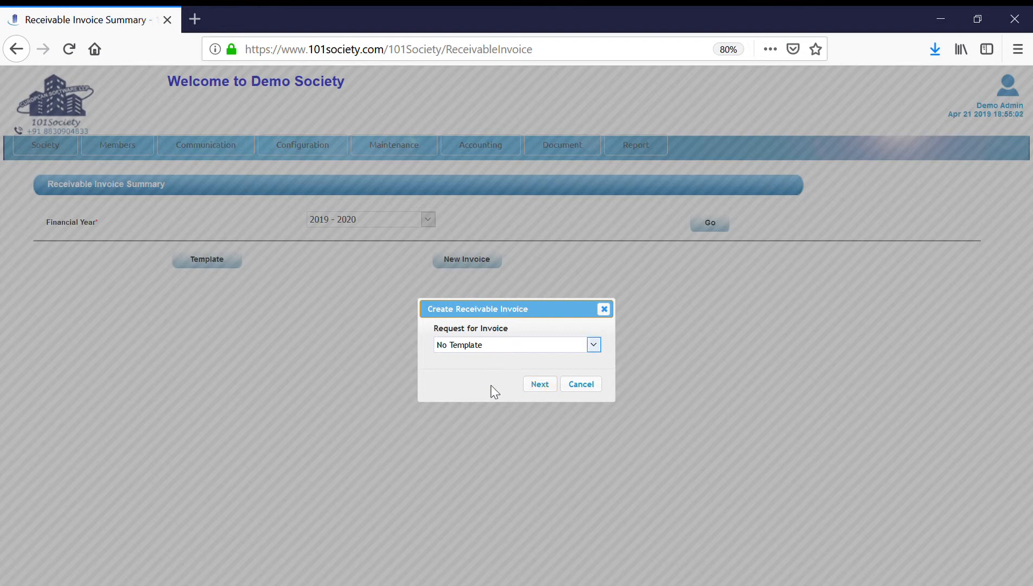
pyautogui.click(539, 383)
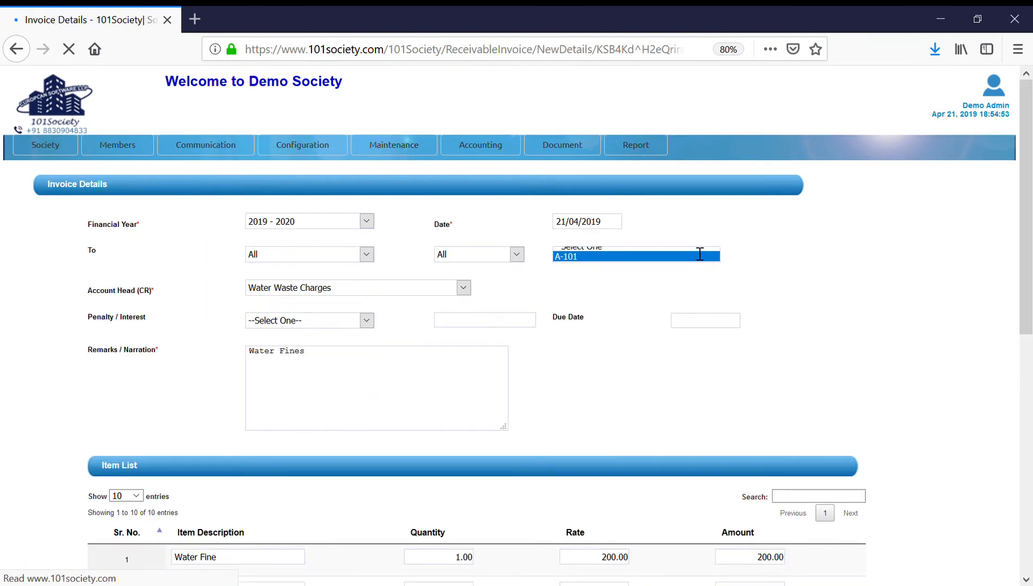
pyautogui.scroll(-8, 843, 426)
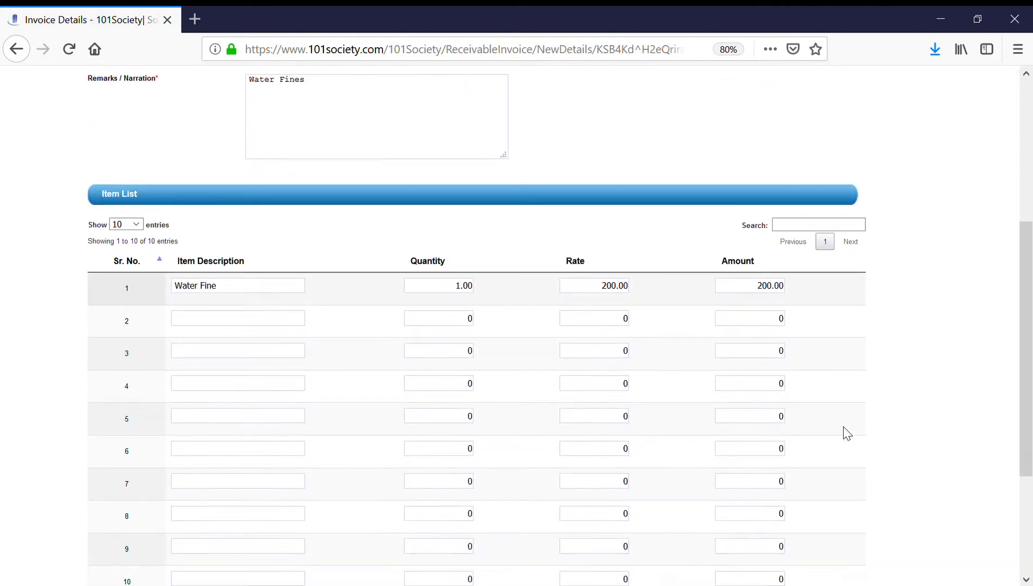
pyautogui.scroll(9, 844, 432)
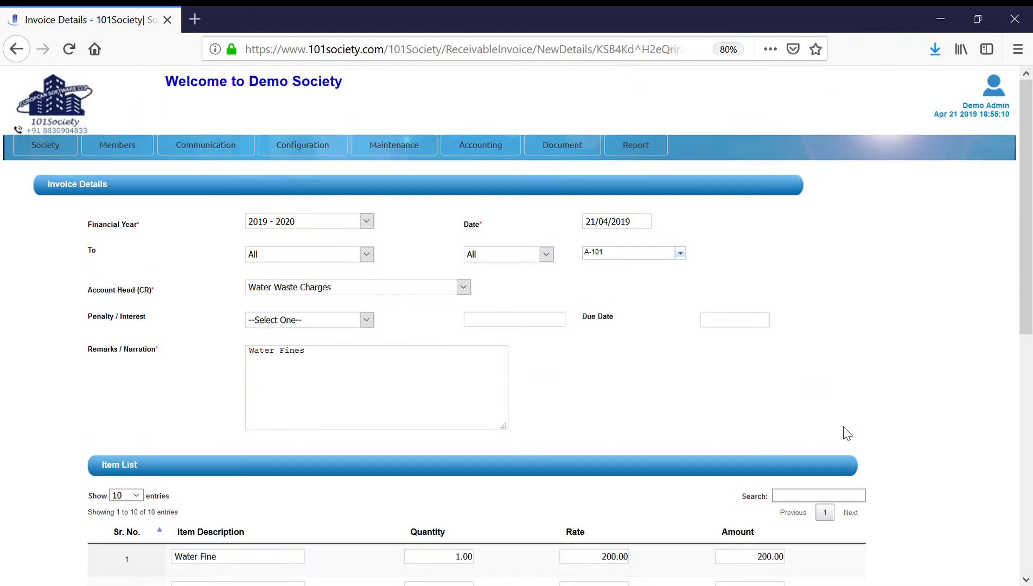
# Step: Select all units as recipients of the water fine invoice
pyautogui.click(606, 253)
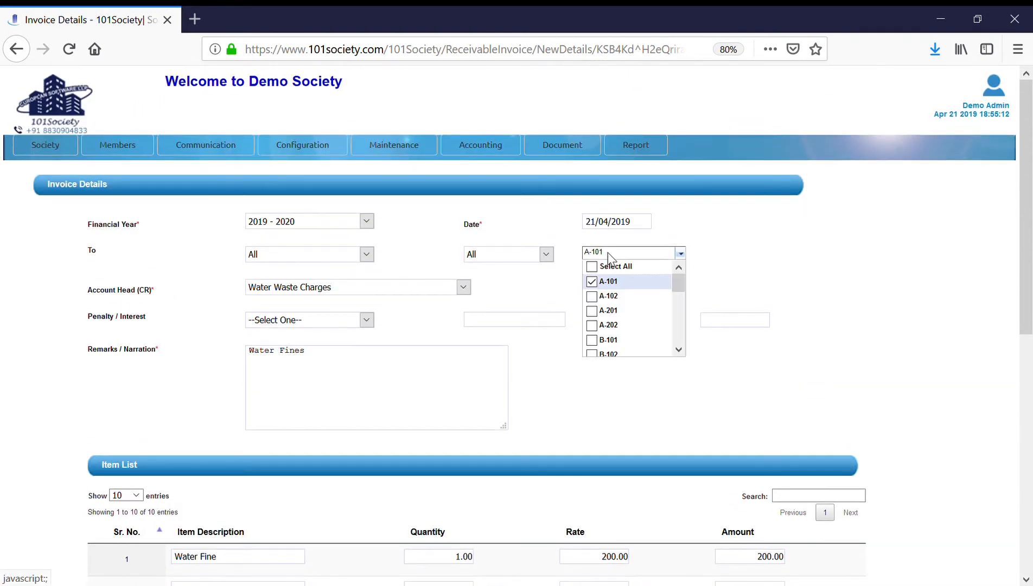
pyautogui.click(592, 267)
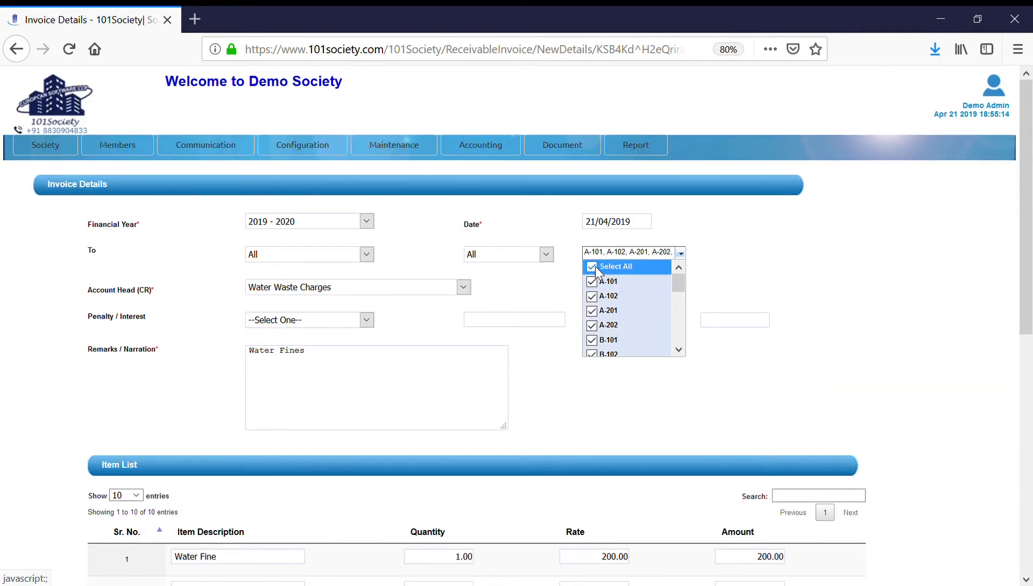
pyautogui.click(840, 273)
# Step: Enter "Water Misuse" as the invoice subject in the SMS message and create the invoice
pyautogui.scroll(-7, 840, 316)
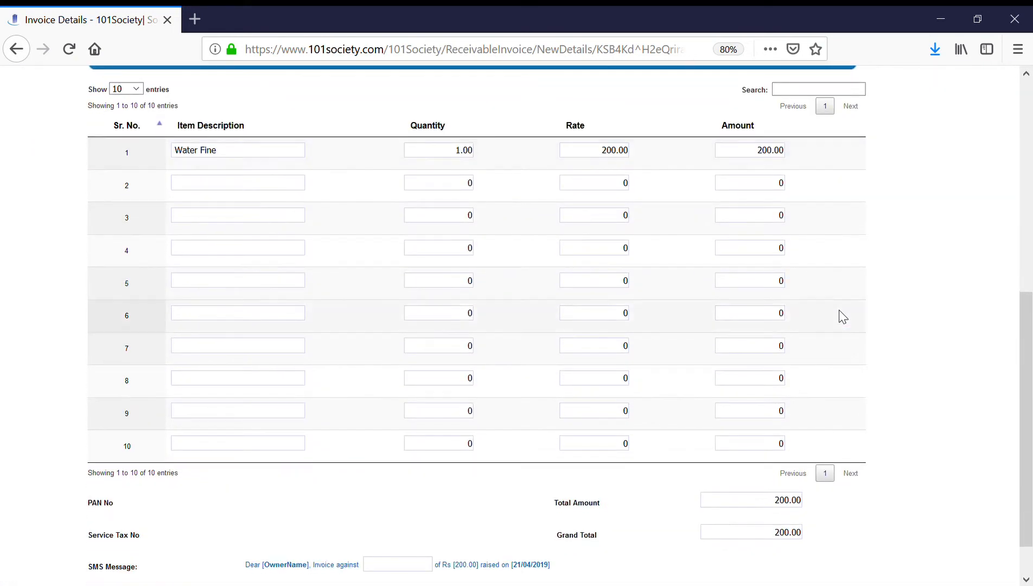
pyautogui.scroll(-2, 842, 316)
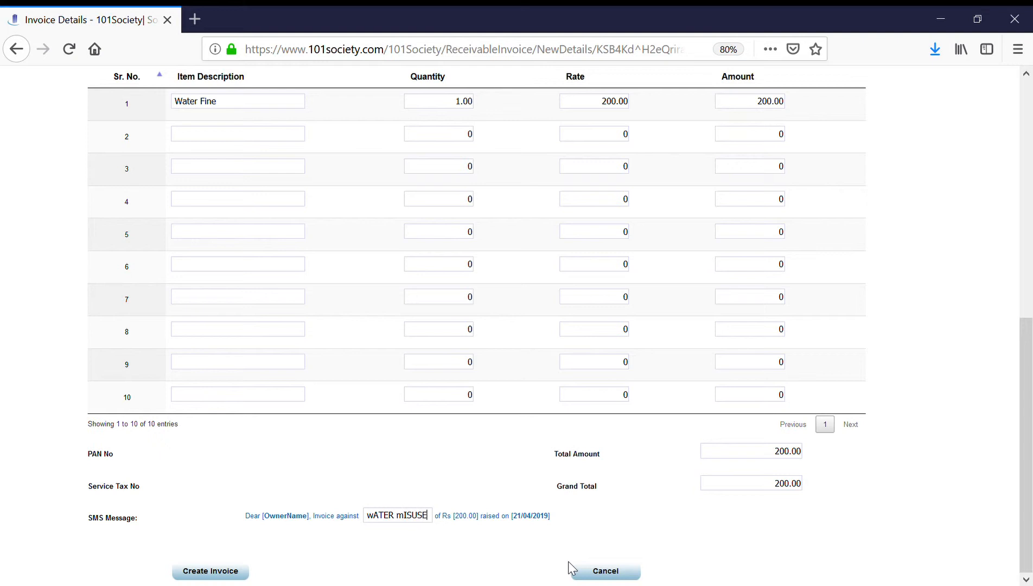
pyautogui.press('BackSpace')
pyautogui.press('BackSpace')
pyautogui.press('BackSpace')
pyautogui.press('BackSpace')
pyautogui.press('BackSpace')
pyautogui.press('BackSpace')
pyautogui.press('BackSpace')
pyautogui.press('BackSpace')
pyautogui.press('BackSpace')
pyautogui.press('BackSpace')
pyautogui.press('BackSpace')
pyautogui.press('Tab')
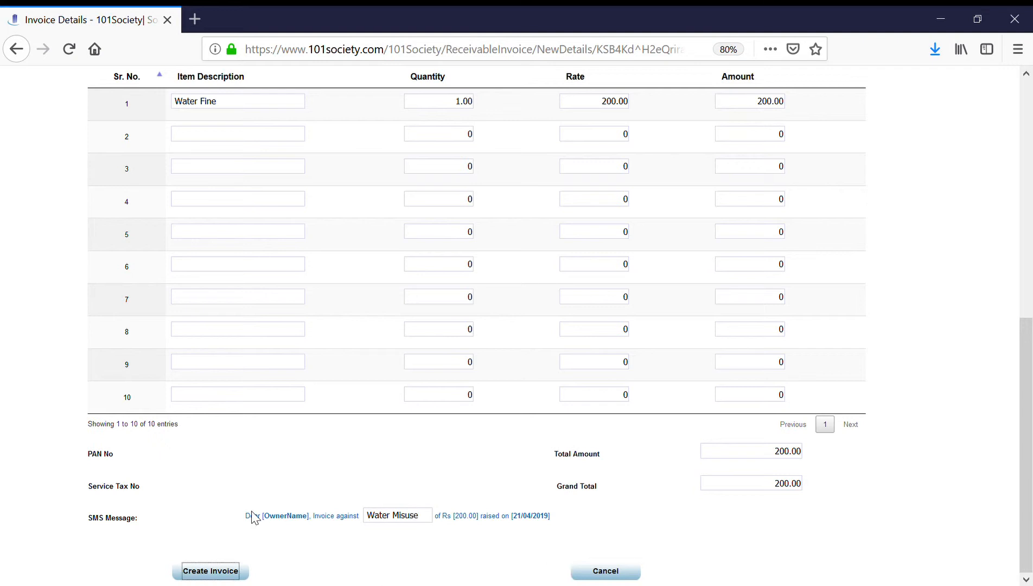
pyautogui.click(237, 566)
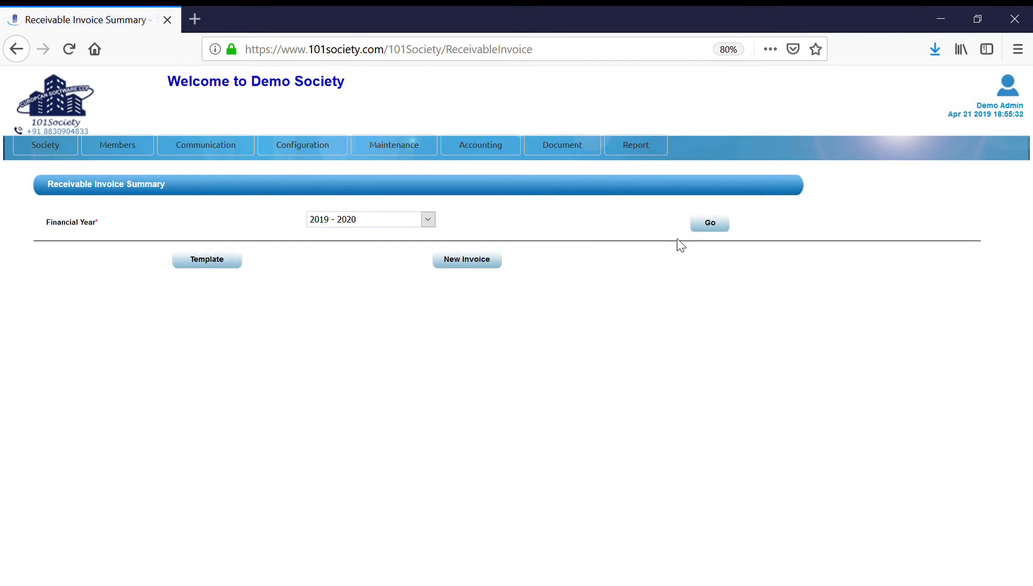
# Step: List the receivable invoices for 2019 - 2020 and review the Water Waste Charges invoices
pyautogui.click(712, 230)
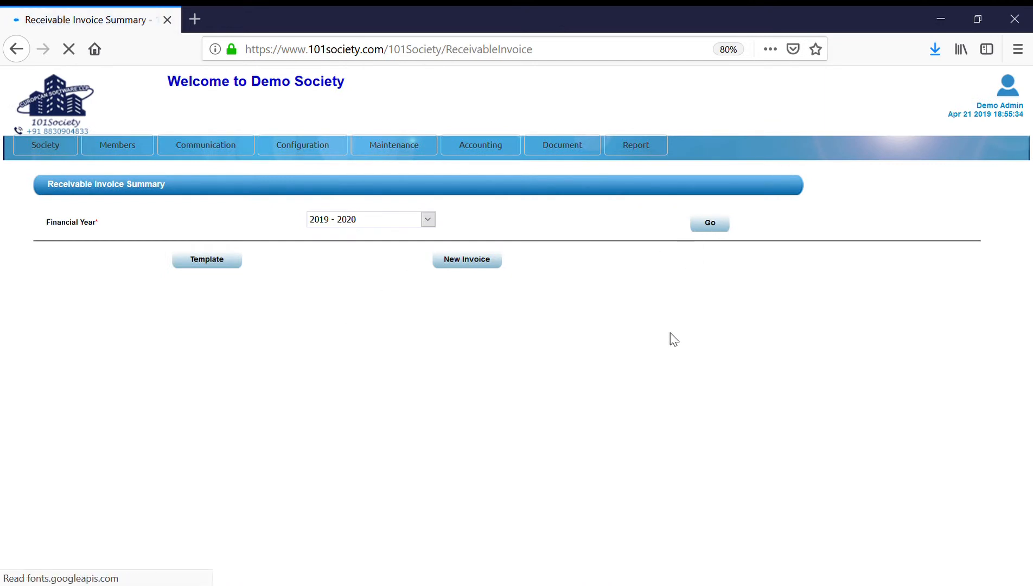
pyautogui.scroll(-10, 751, 349)
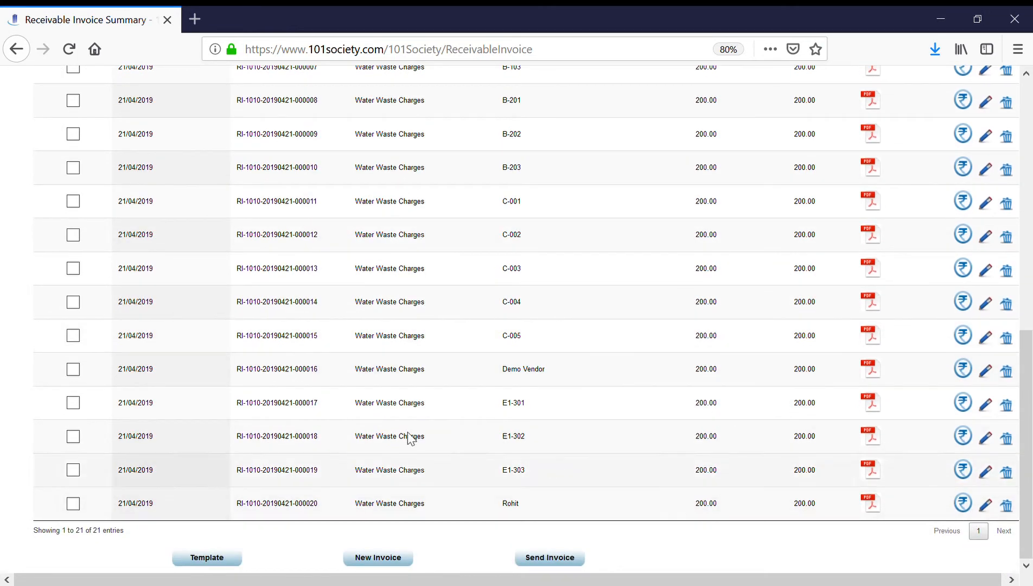
pyautogui.scroll(10, 343, 409)
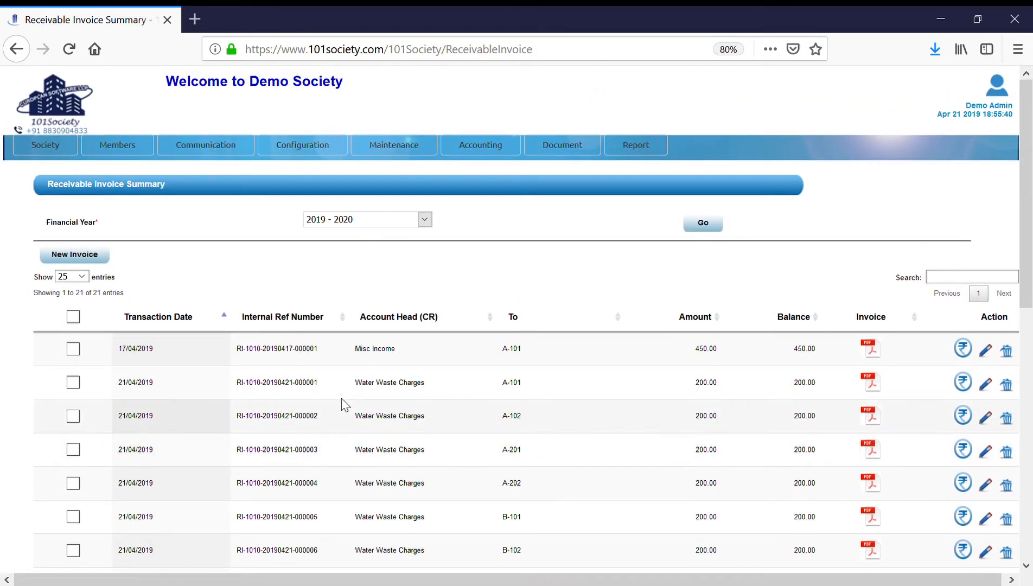
# Step: Open the 2019 - 2020 ledger for Sundry Debtors with sub head E1-301 and examine its Water Waste Charges entry
pyautogui.moveTo(501, 156)
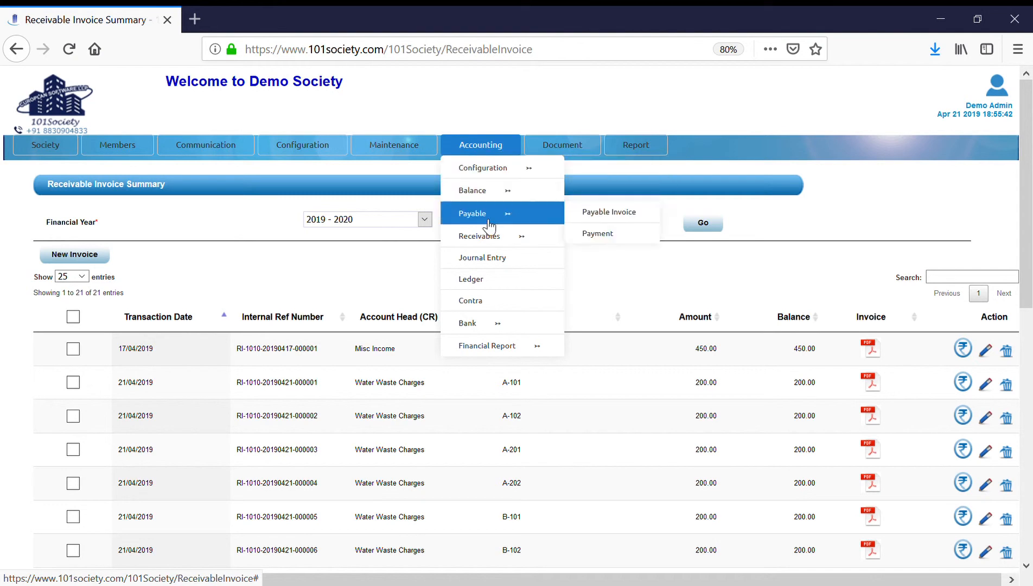
pyautogui.click(477, 281)
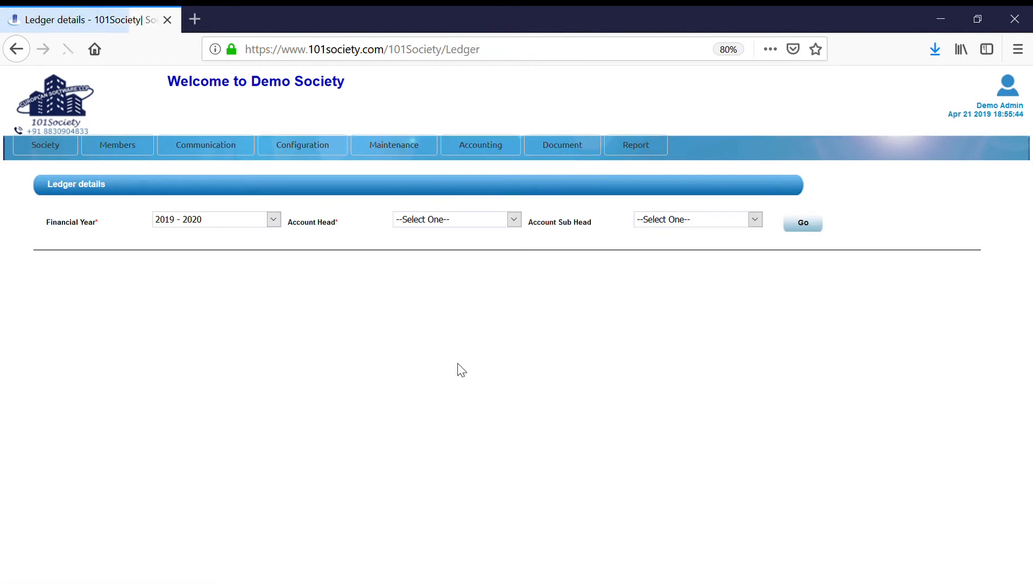
pyautogui.press('s')
pyautogui.press('s')
pyautogui.press('s')
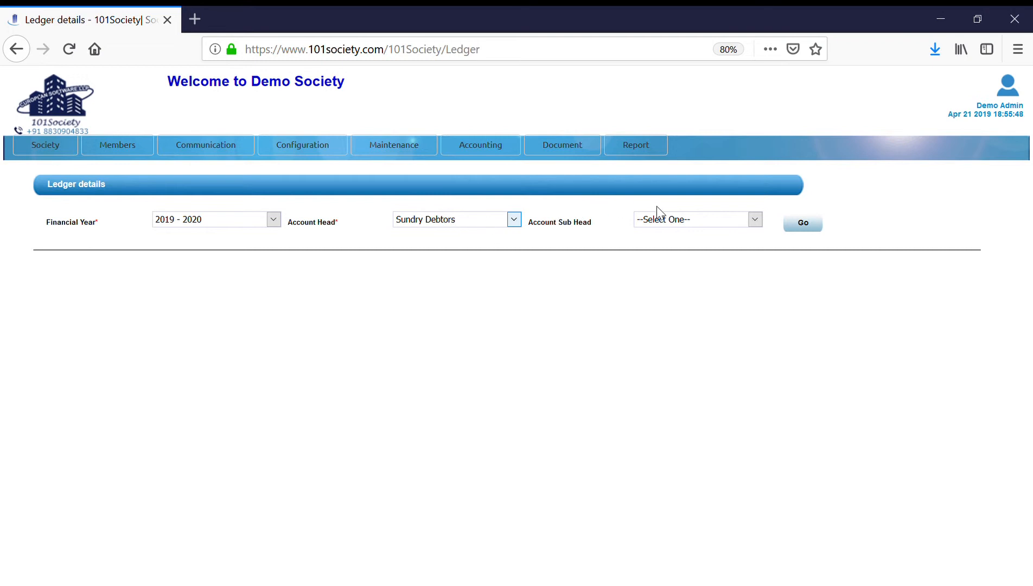
pyautogui.press('Down')
pyautogui.click(810, 233)
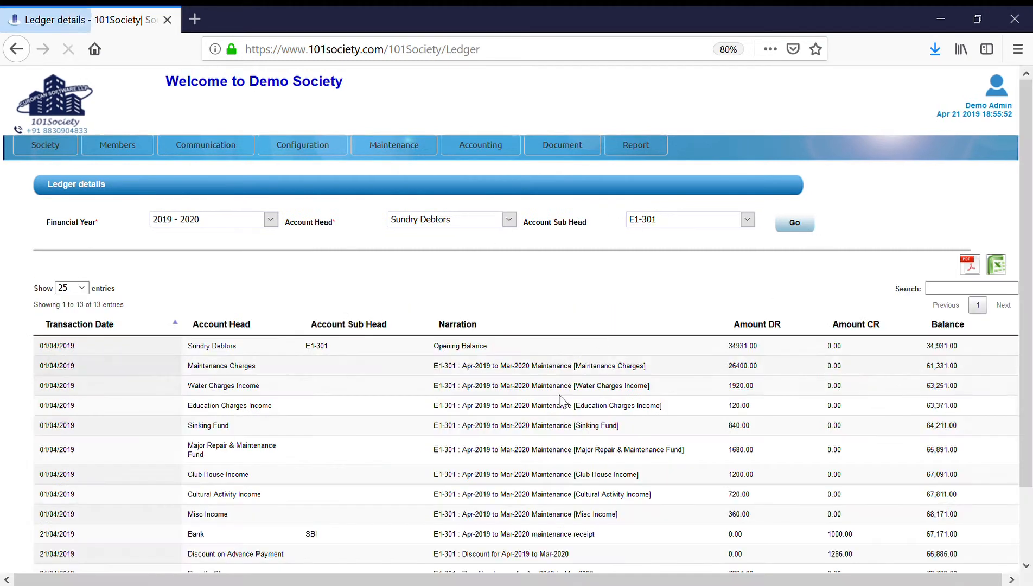
pyautogui.scroll(-1, 543, 460)
pyautogui.scroll(-1, 542, 460)
pyautogui.moveTo(470, 510); pyautogui.dragTo(944, 519)
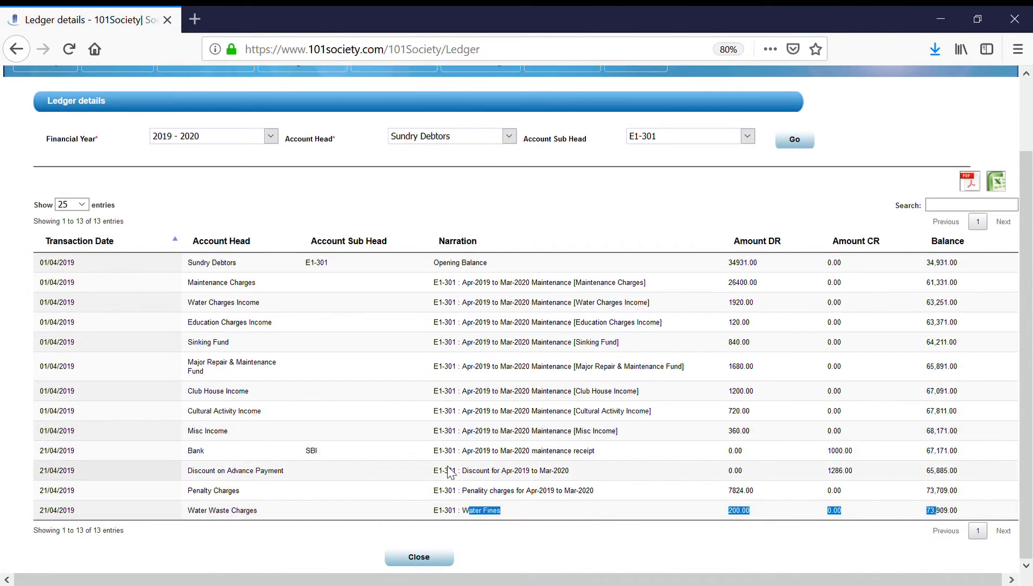
pyautogui.moveTo(260, 512); pyautogui.dragTo(151, 522)
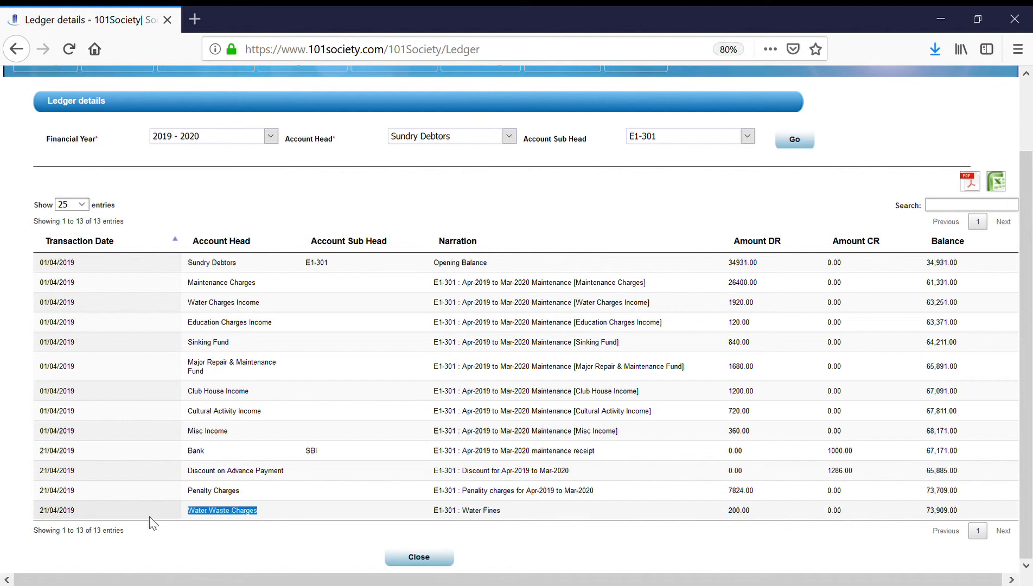
# Step: Open the 2019 - 2020 ledger for the Water Waste Charges account head and review the Water Fines entries of all units
pyautogui.click(415, 135)
pyautogui.press('w')
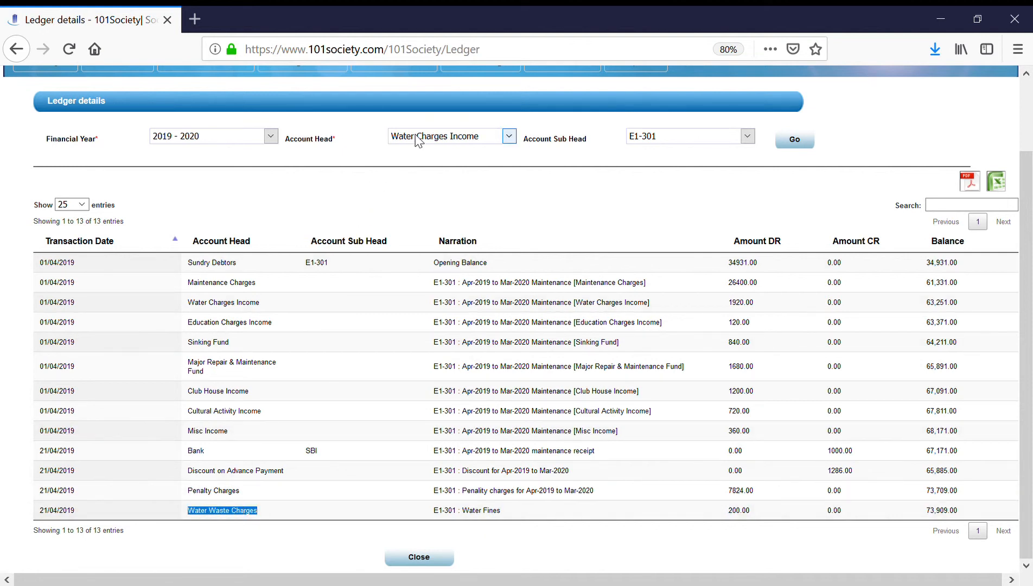
pyautogui.press('w')
pyautogui.press('w')
pyautogui.press('w')
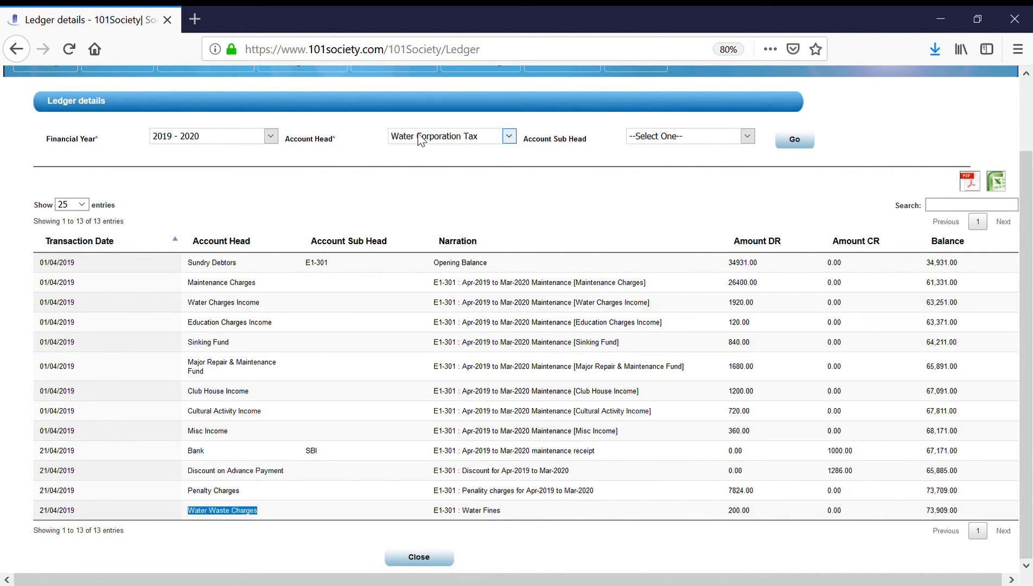
pyautogui.press('Tab')
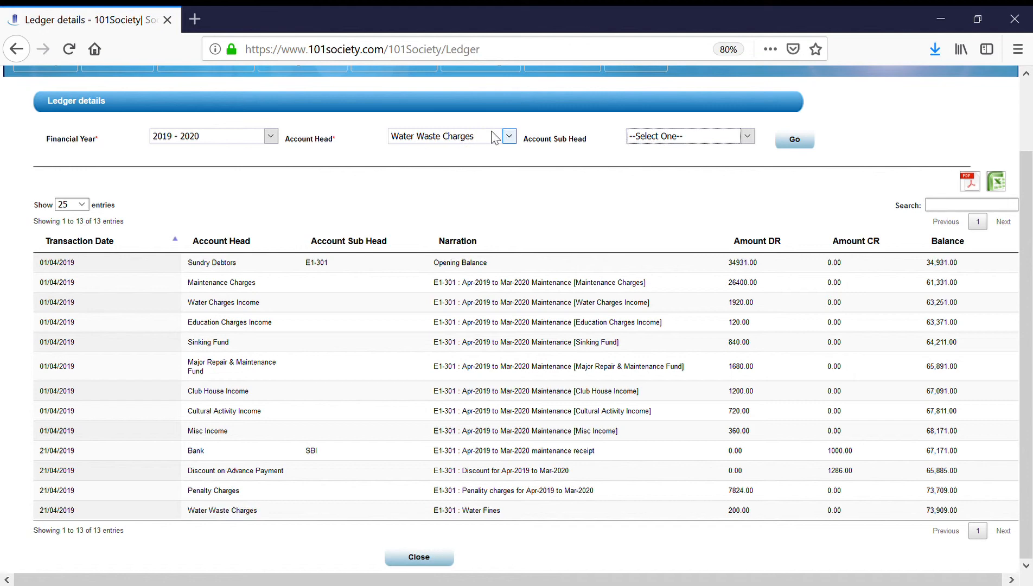
pyautogui.click(791, 142)
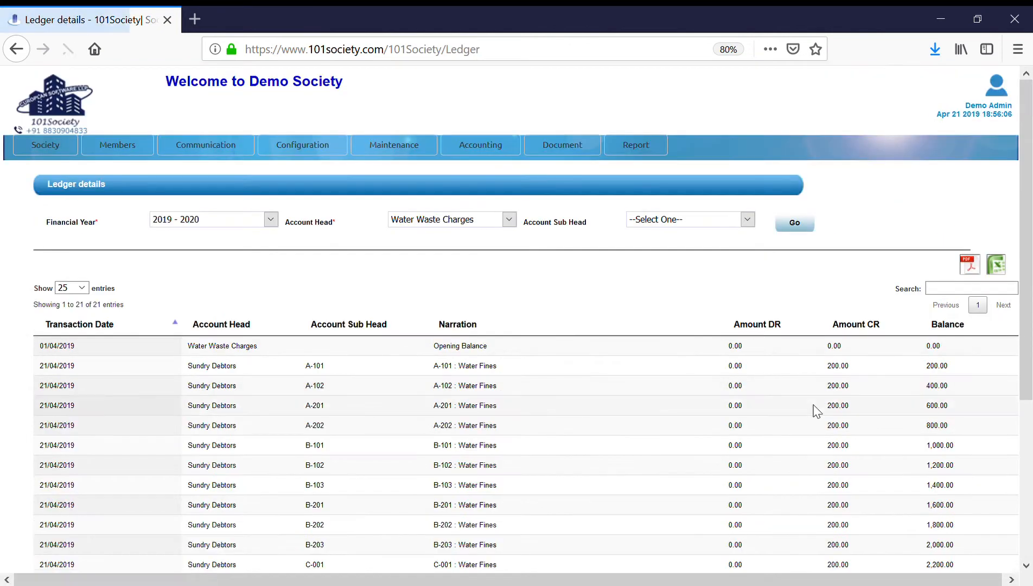
pyautogui.scroll(-3, 816, 412)
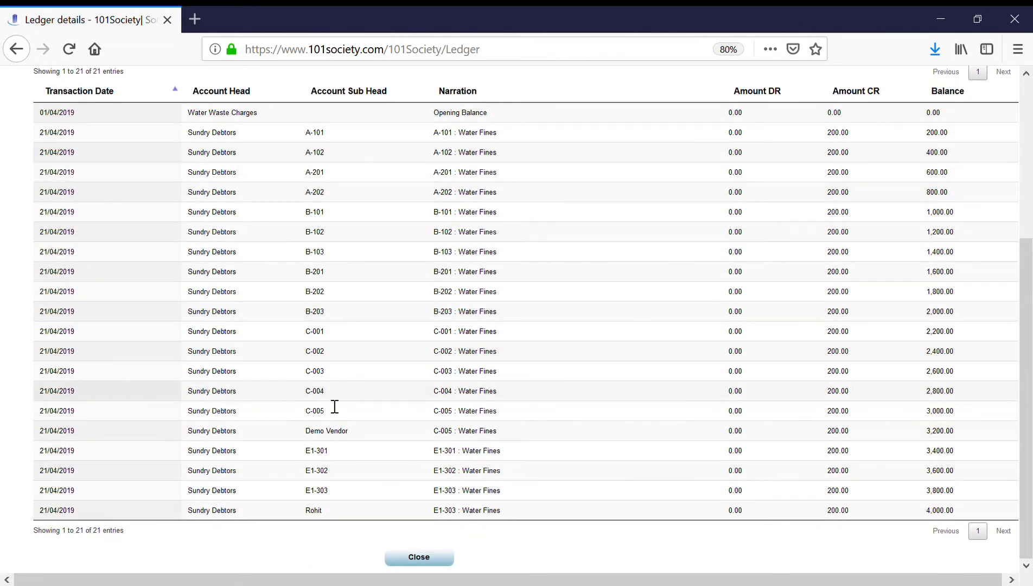
pyautogui.scroll(5, 470, 436)
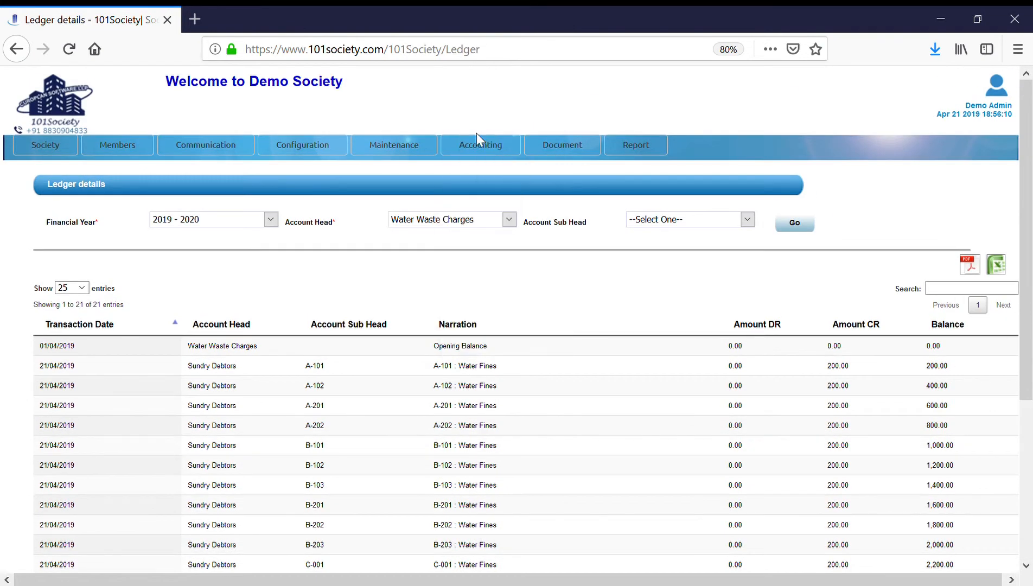
# Step: Generate the 2019 - 2020 Profit and Loss report and examine its Water Waste Charges income line
pyautogui.moveTo(486, 149)
pyautogui.moveTo(488, 347)
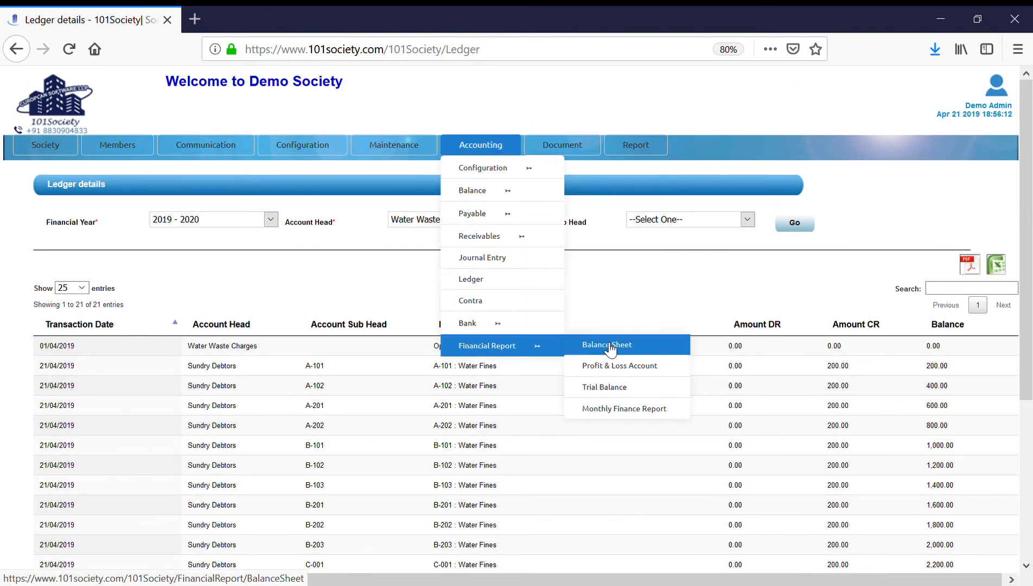
pyautogui.click(613, 365)
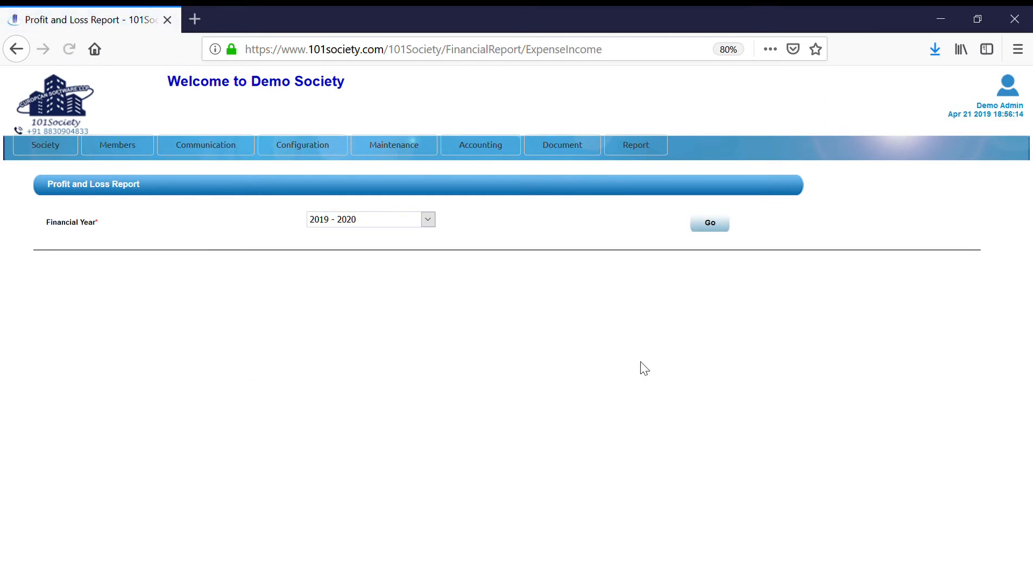
pyautogui.click(715, 232)
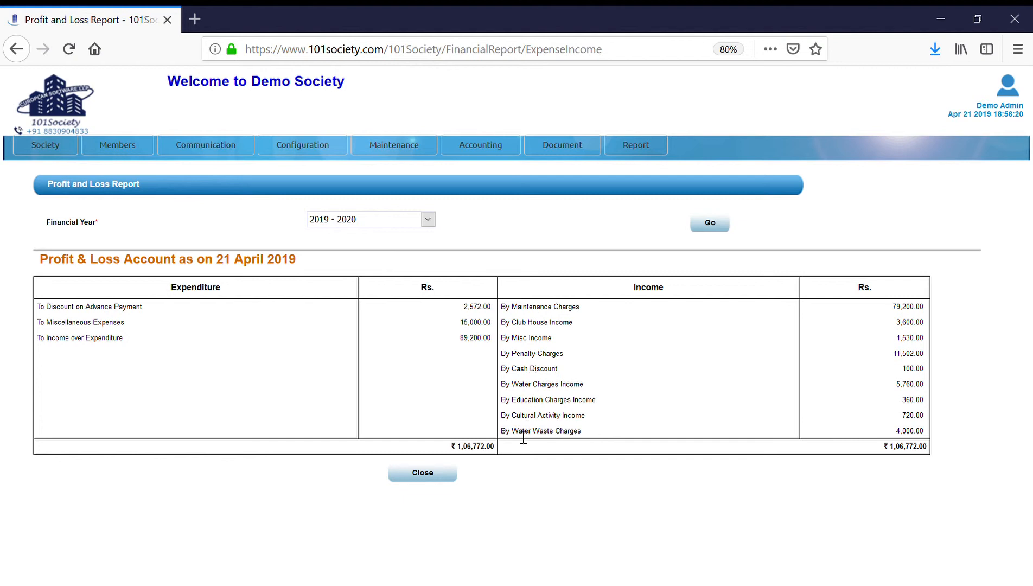
pyautogui.moveTo(523, 437); pyautogui.dragTo(941, 438)
pyautogui.click(941, 438)
# Step: Generate the 2019 - 2020 Balance Sheet and look over its liabilities and assets
pyautogui.moveTo(477, 146)
pyautogui.moveTo(491, 347)
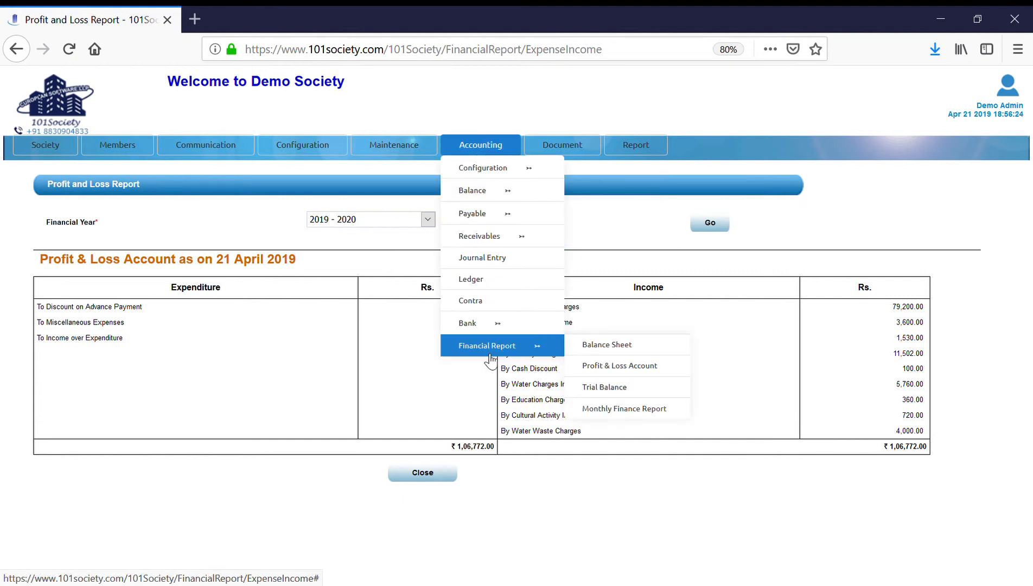
pyautogui.click(625, 347)
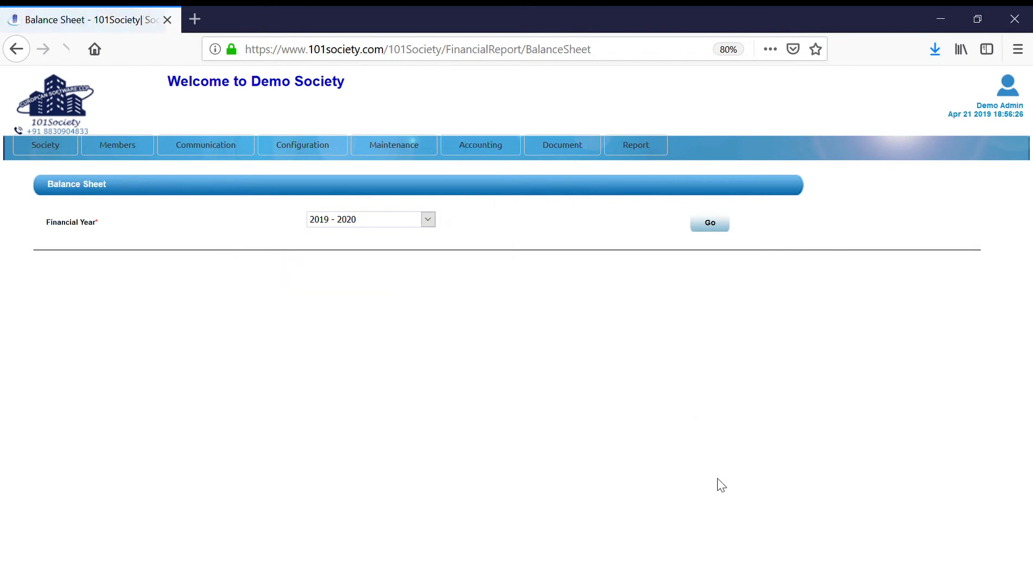
pyautogui.click(718, 224)
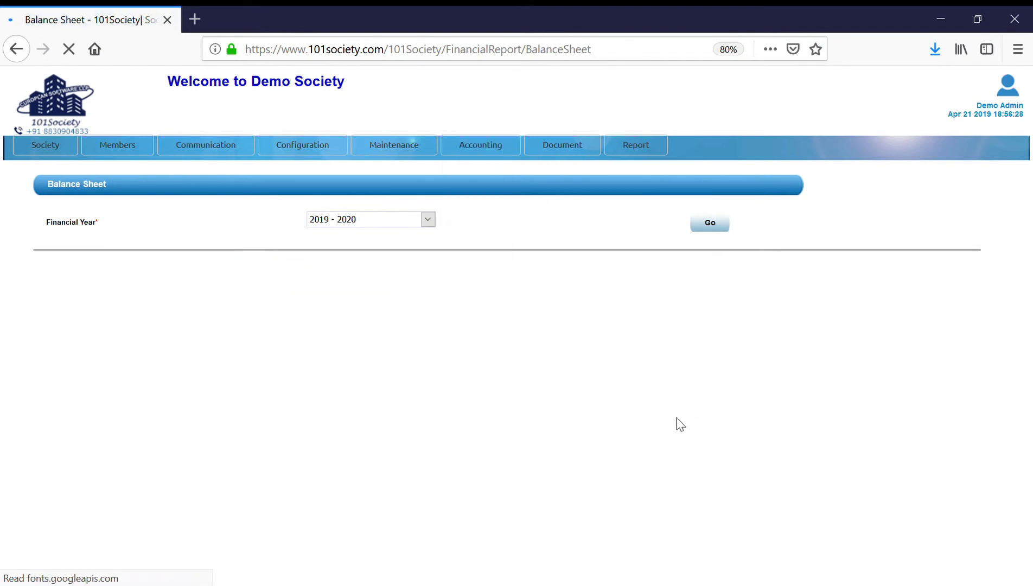
pyautogui.scroll(-3, 747, 434)
pyautogui.scroll(3, 530, 442)
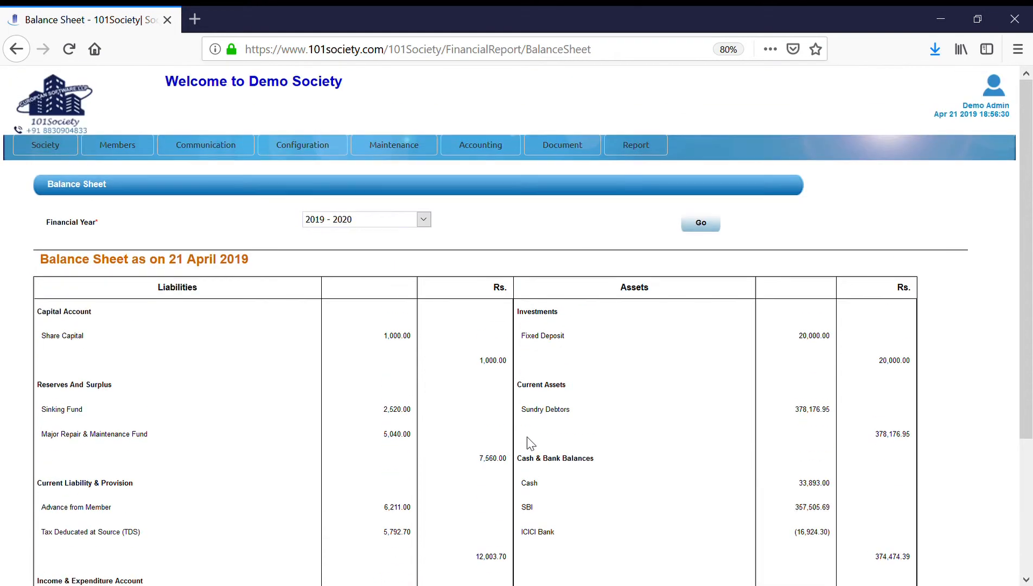
# Step: List the receipts recorded for the financial year 2019 - 2020
pyautogui.moveTo(474, 143)
pyautogui.moveTo(504, 235)
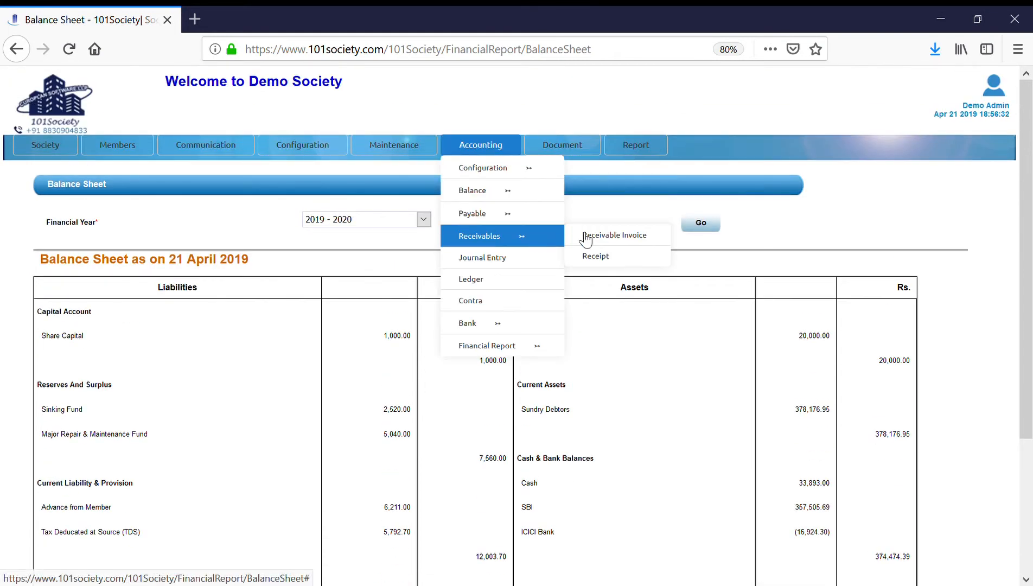
pyautogui.click(630, 258)
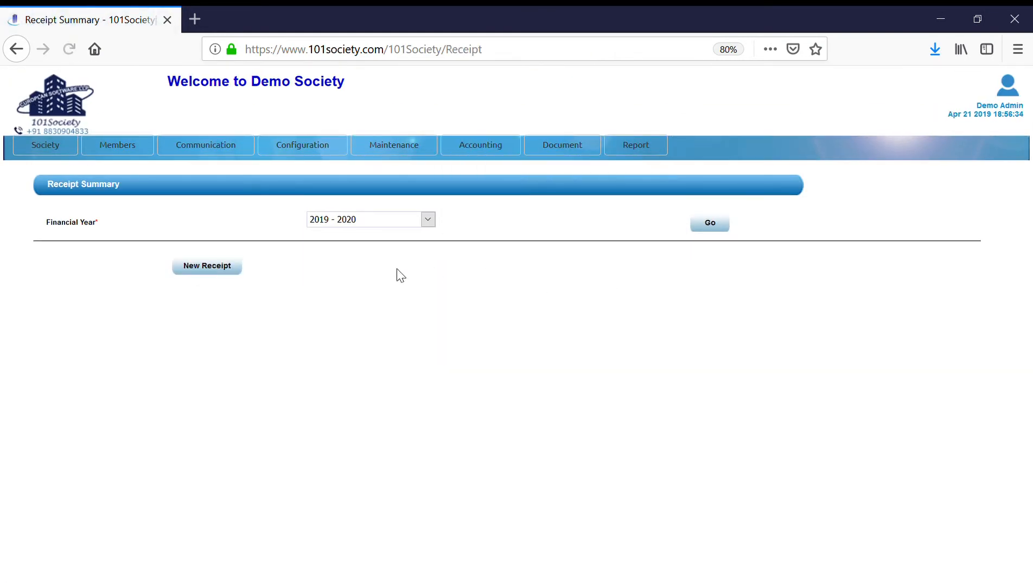
pyautogui.click(724, 225)
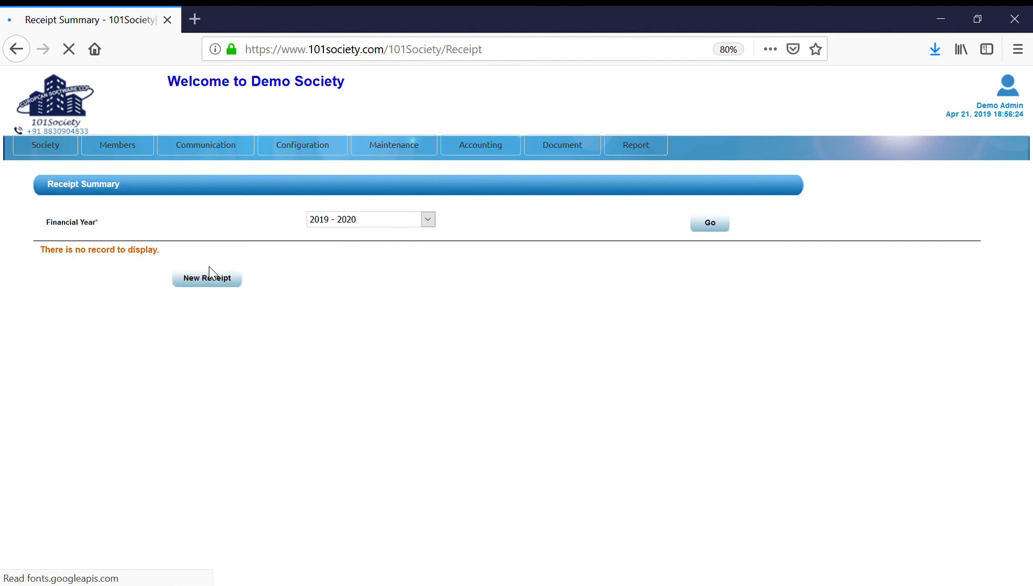
# Step: List the 2019 - 2020 receivable invoices and start a receipt against the Misc Income invoice of unit A-101
pyautogui.moveTo(484, 143)
pyautogui.moveTo(482, 242)
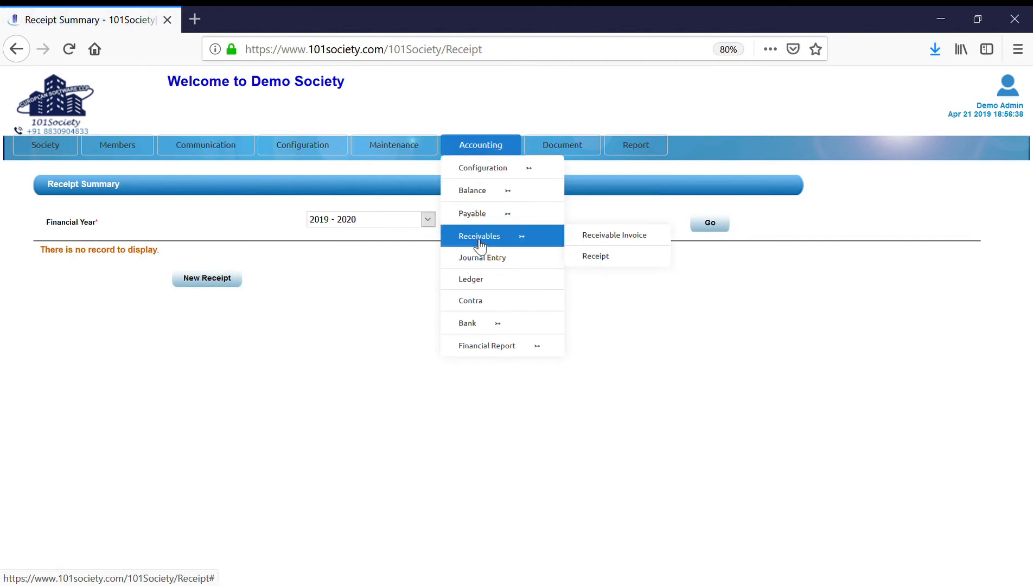
pyautogui.click(627, 241)
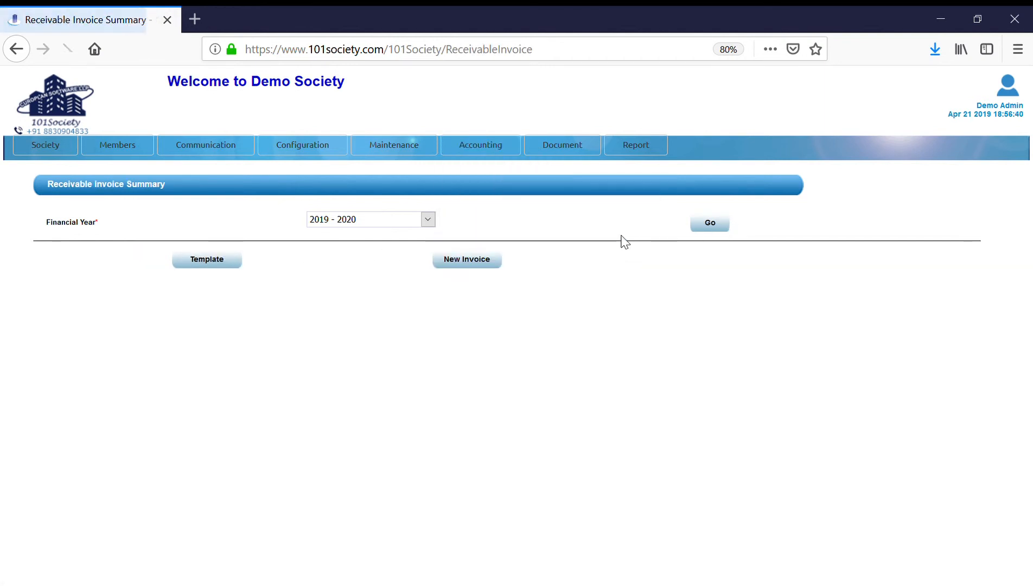
pyautogui.click(721, 230)
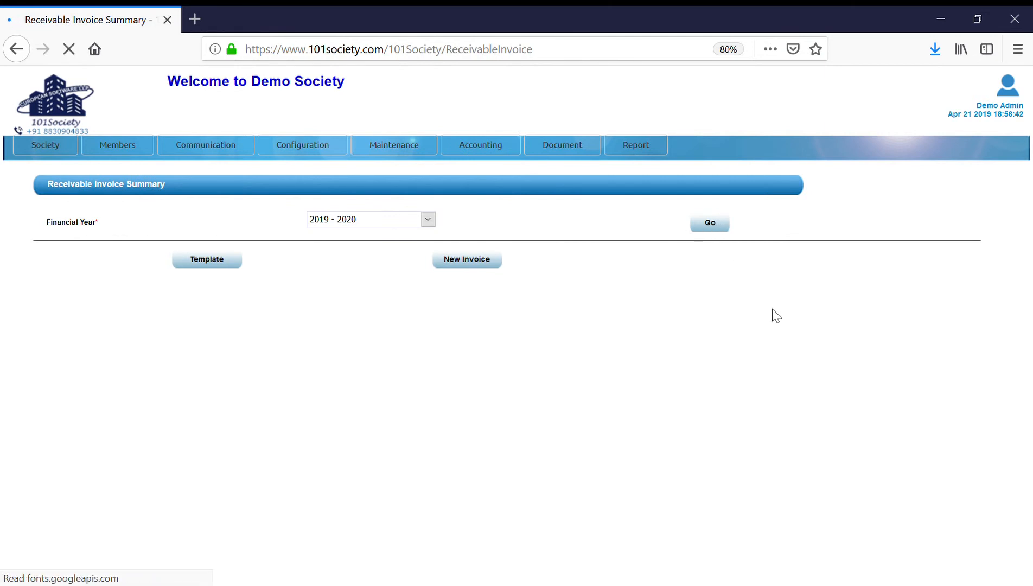
pyautogui.click(967, 354)
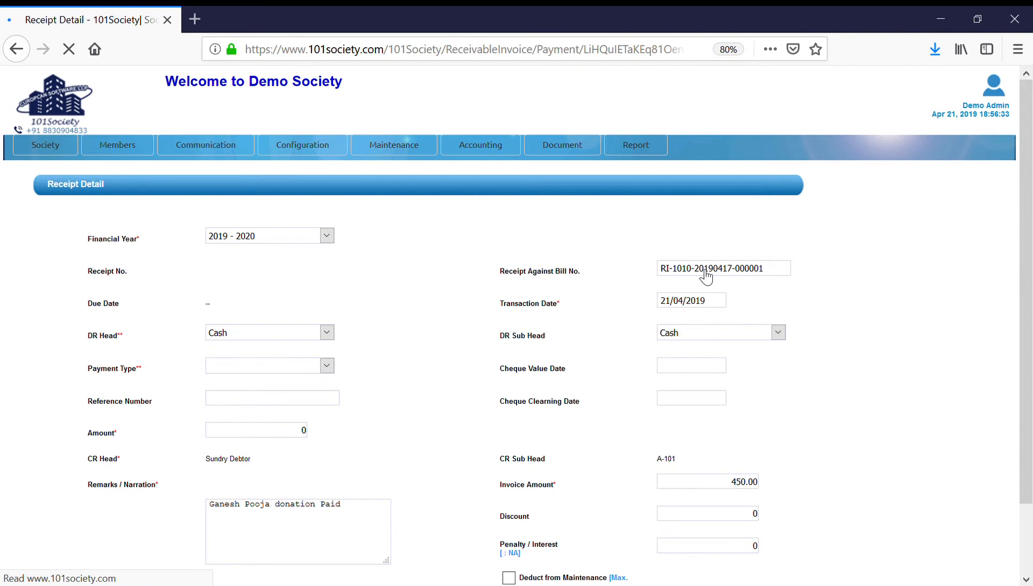
# Step: Set the receipt's debit head to Bank with sub head SBI, payment type Cheque and cheque value date 22/04/2019
pyautogui.scroll(-3, 802, 430)
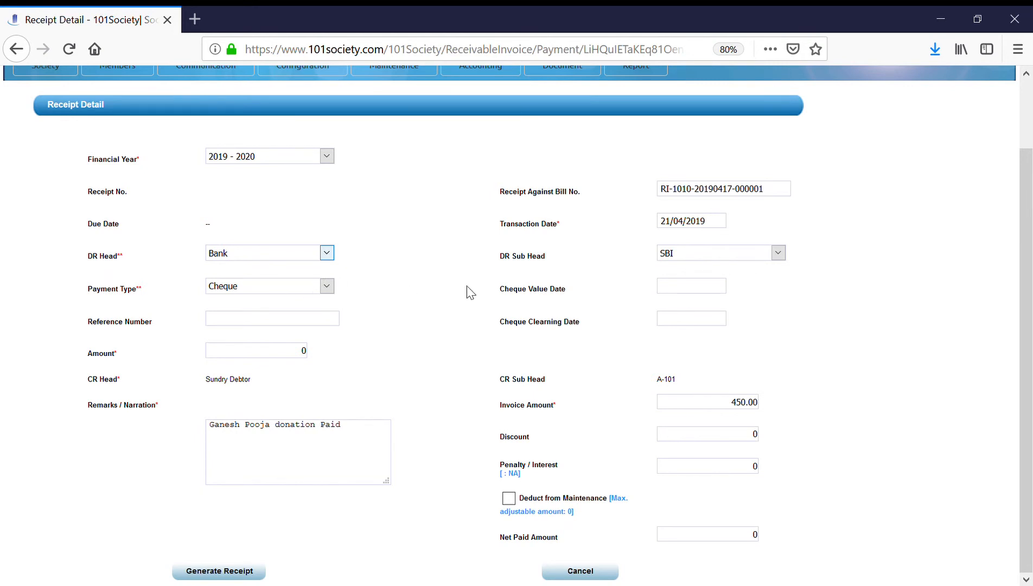
pyautogui.click(668, 284)
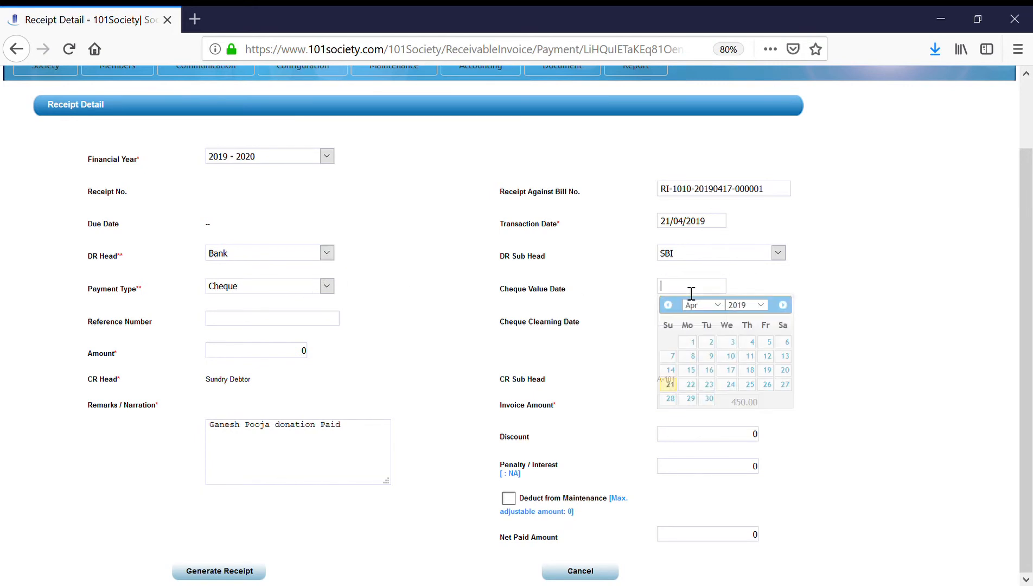
pyautogui.click(690, 371)
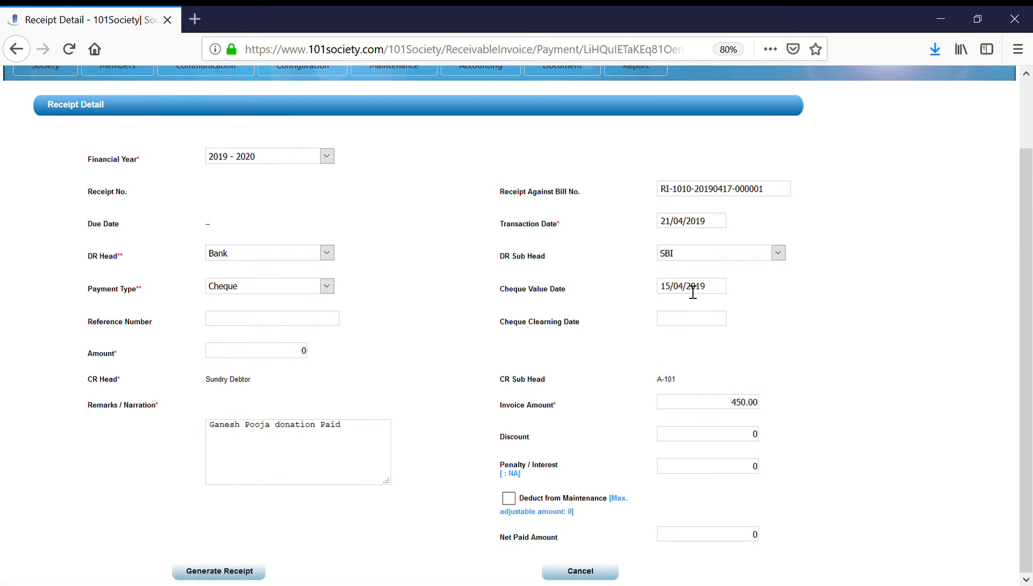
pyautogui.click(693, 292)
pyautogui.click(689, 387)
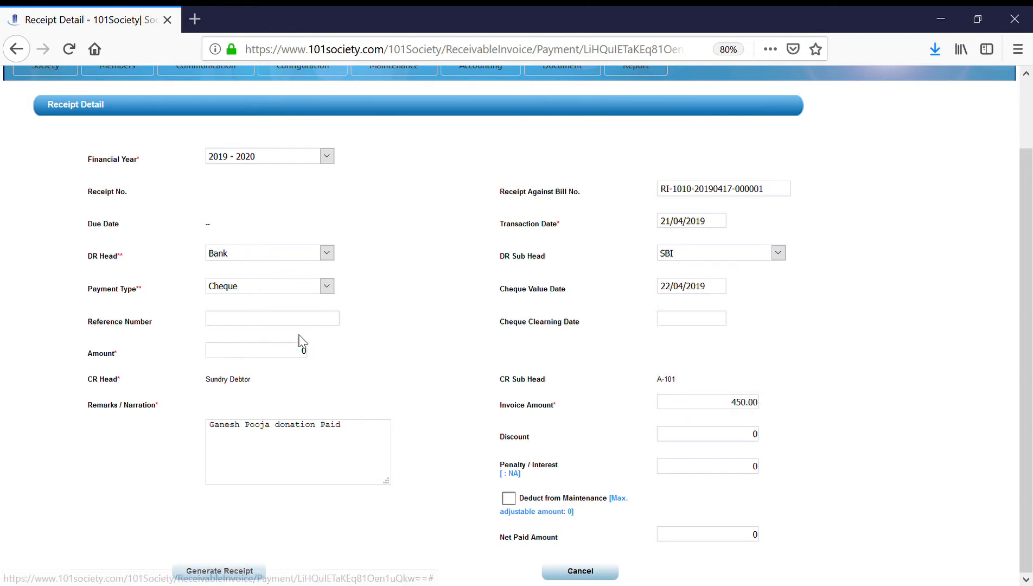
# Step: Enter 221 as the receipt's reference number and set the cheque clearing date to 22/04/2019
pyautogui.click(288, 322)
pyautogui.write('221')
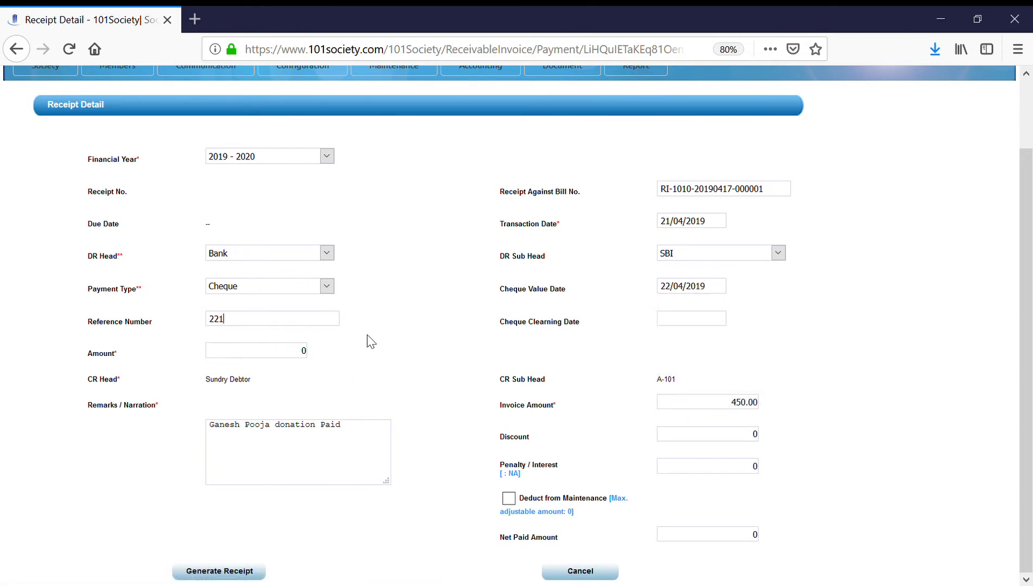
pyautogui.click(668, 325)
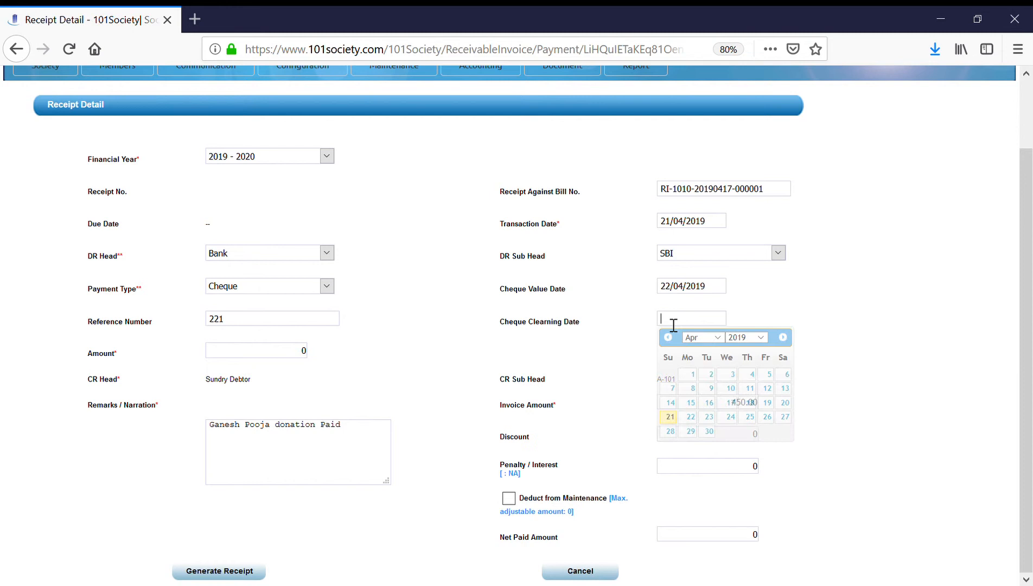
pyautogui.click(687, 417)
# Step: Enter 200 as the receipt amount and try to deduct the payment from maintenance
pyautogui.moveTo(253, 358); pyautogui.dragTo(366, 362)
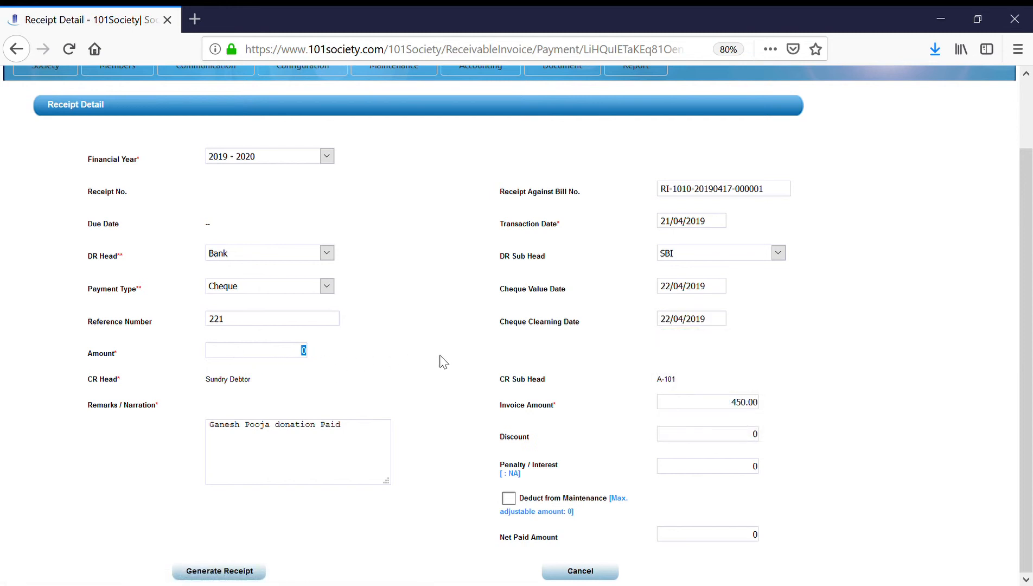
pyautogui.press('Tab')
pyautogui.moveTo(299, 357); pyautogui.dragTo(379, 354)
pyautogui.click(509, 497)
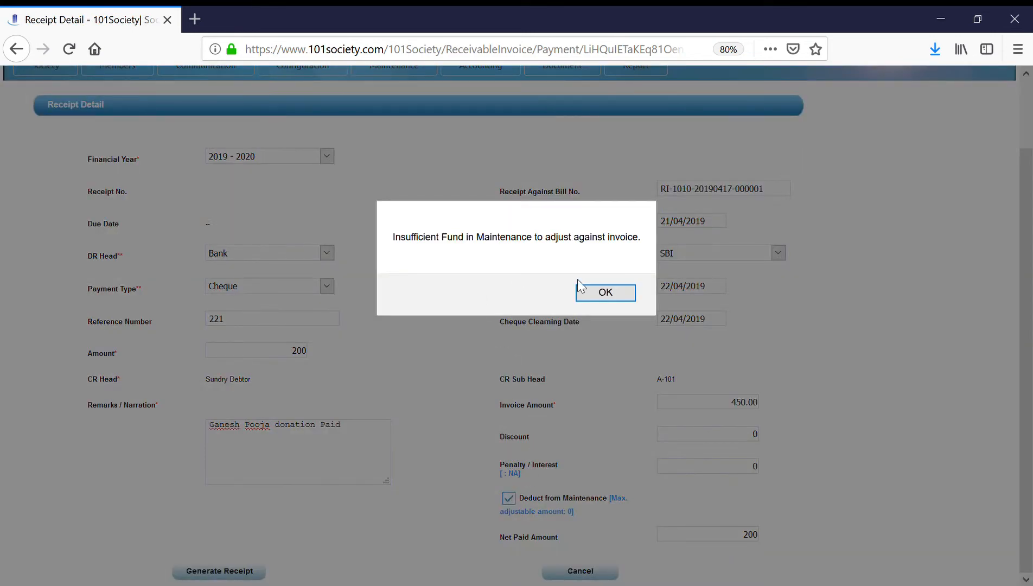
pyautogui.click(604, 292)
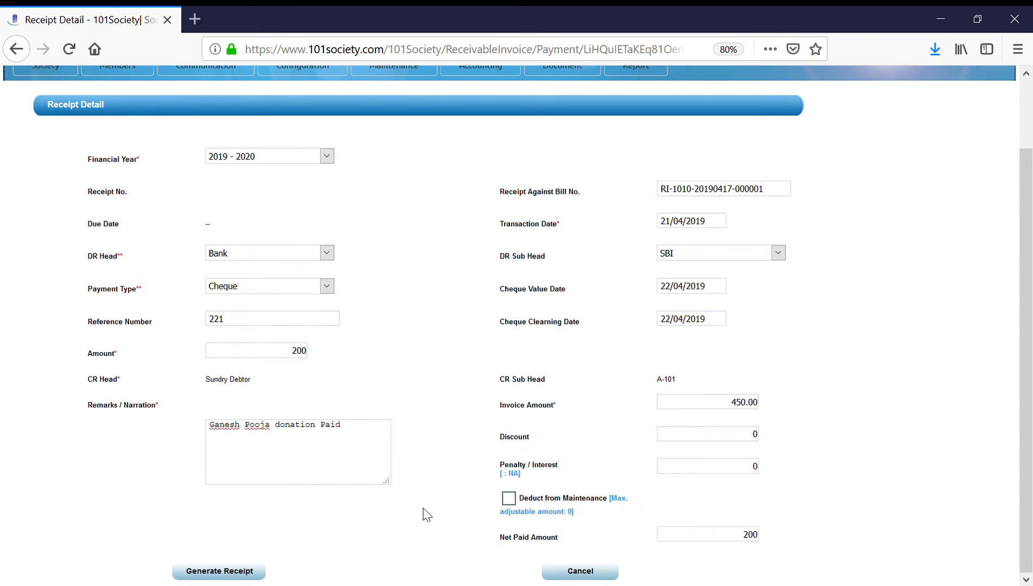
# Step: Set the receipt amount to 450 and generate the receipt
pyautogui.doubleClick(289, 358)
pyautogui.click(233, 570)
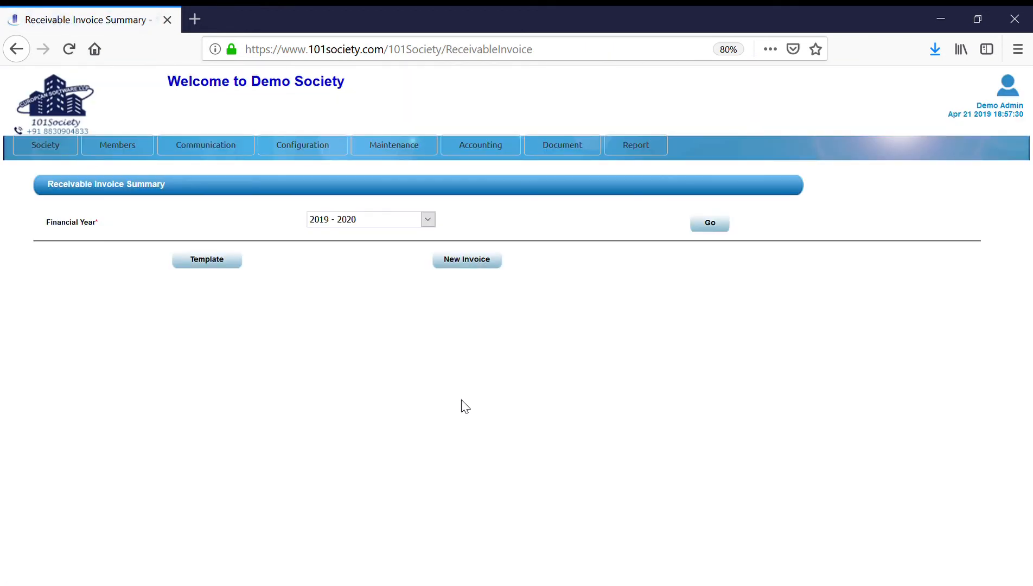
# Step: Check the A-101 Misc Income invoice's balance in the 2019 - 2020 receivable invoices and list that year's receipts
pyautogui.click(713, 226)
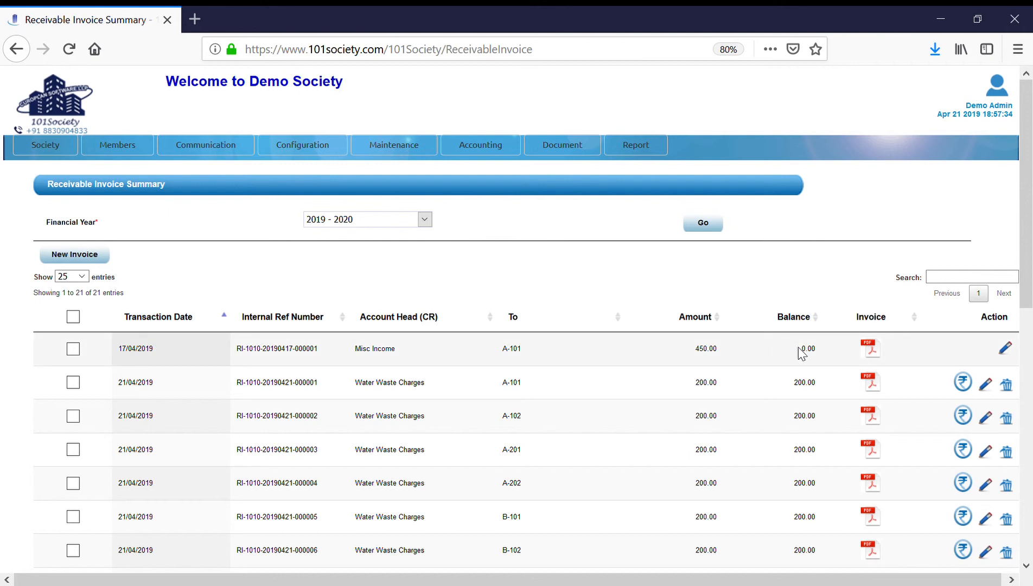
pyautogui.moveTo(473, 143)
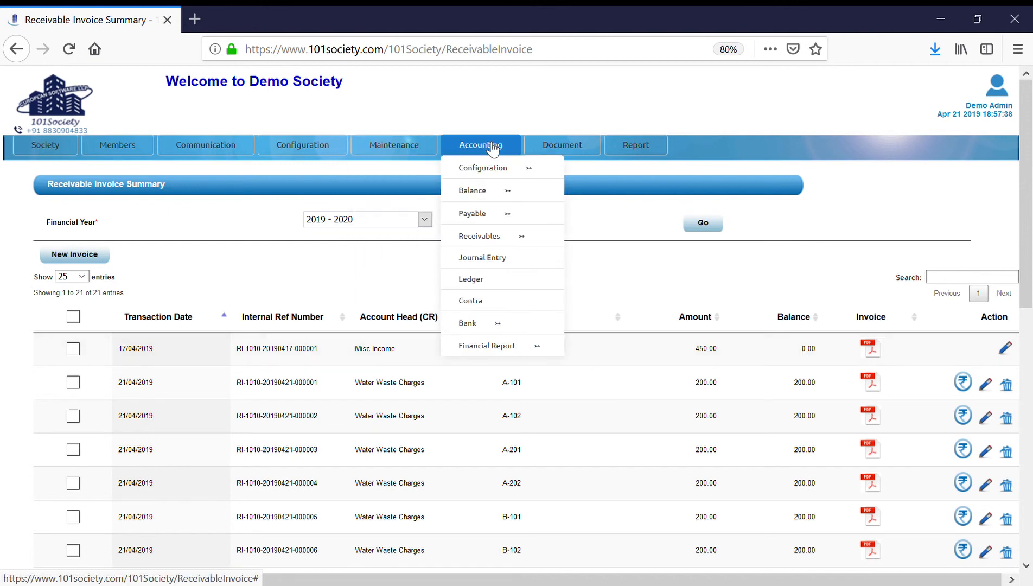
pyautogui.moveTo(487, 238)
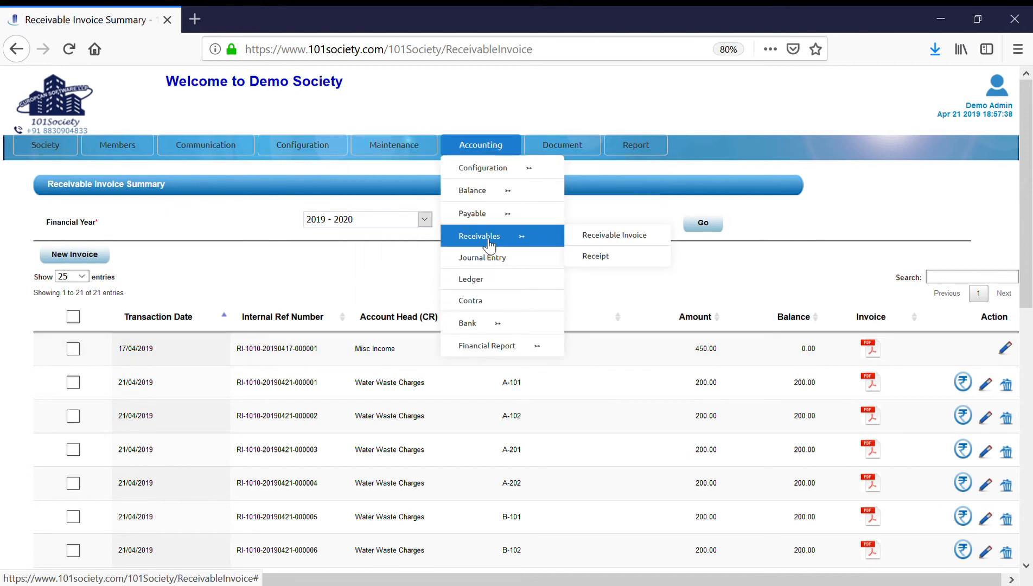
pyautogui.click(598, 260)
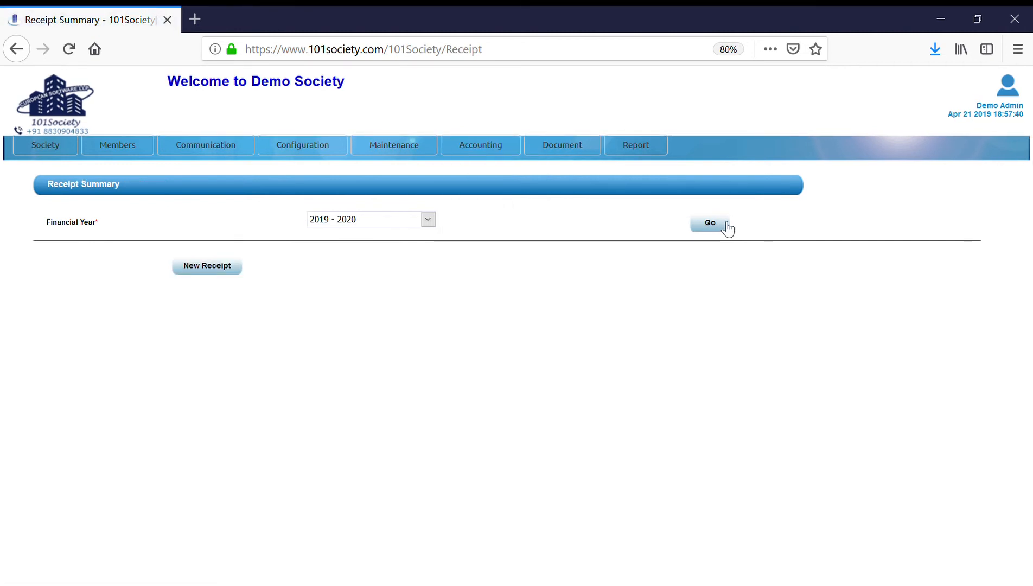
pyautogui.click(725, 226)
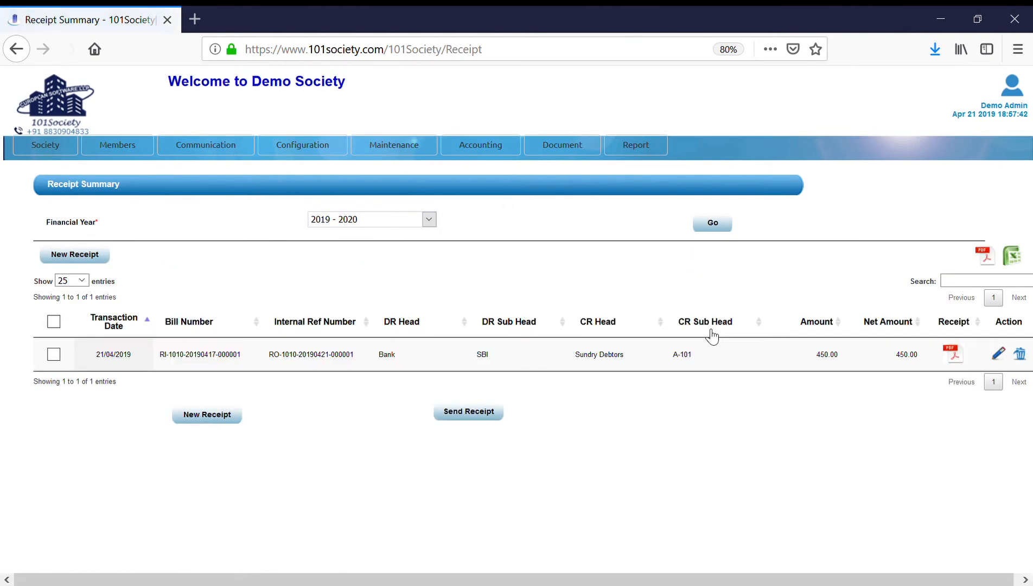
# Step: List the 2019 - 2020 contra entries and open a new contra entry form to examine its debit and credit heads
pyautogui.moveTo(505, 363); pyautogui.dragTo(880, 361)
pyautogui.click(879, 361)
pyautogui.moveTo(498, 143)
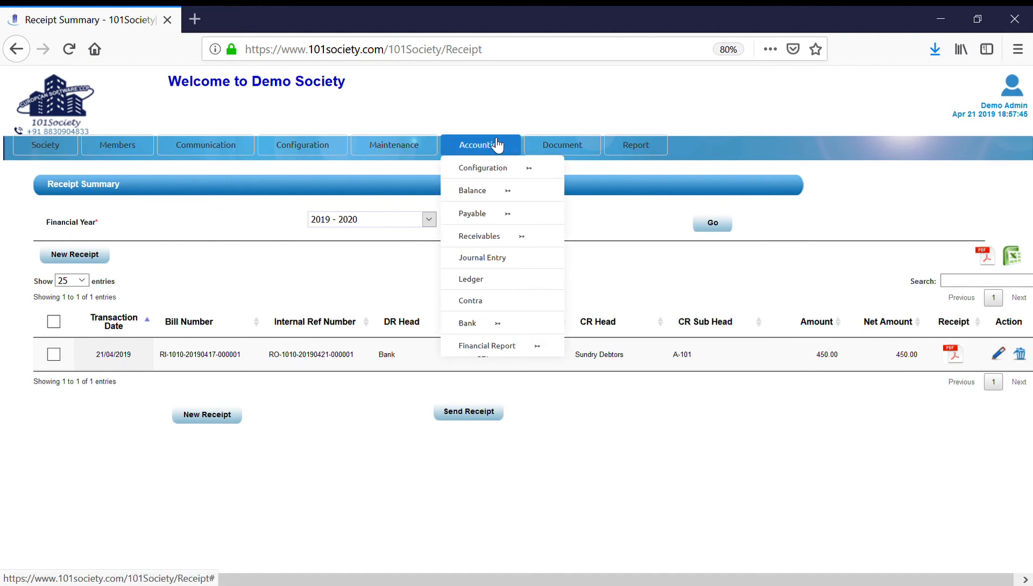
pyautogui.click(487, 302)
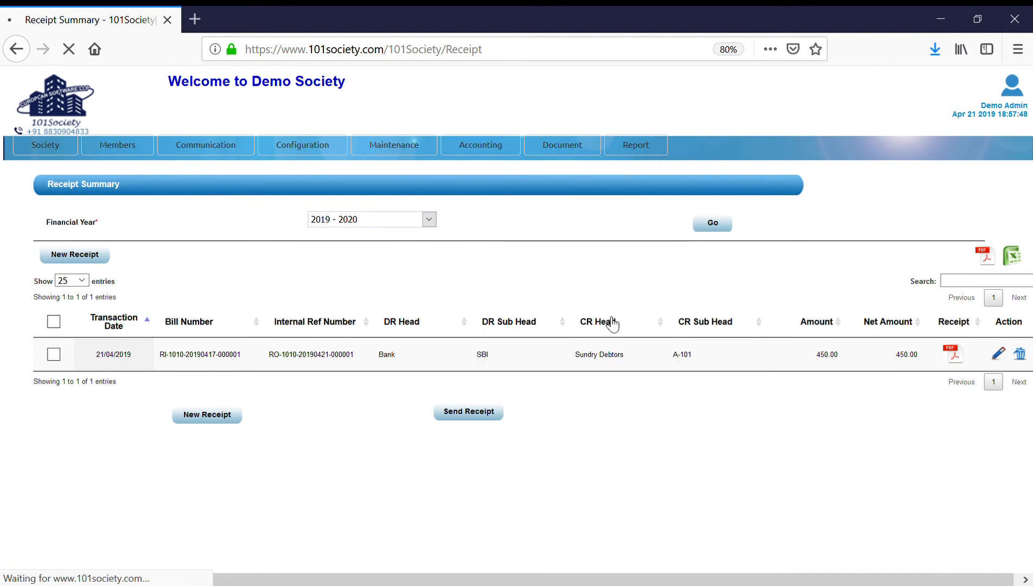
pyautogui.click(709, 224)
pyautogui.click(84, 275)
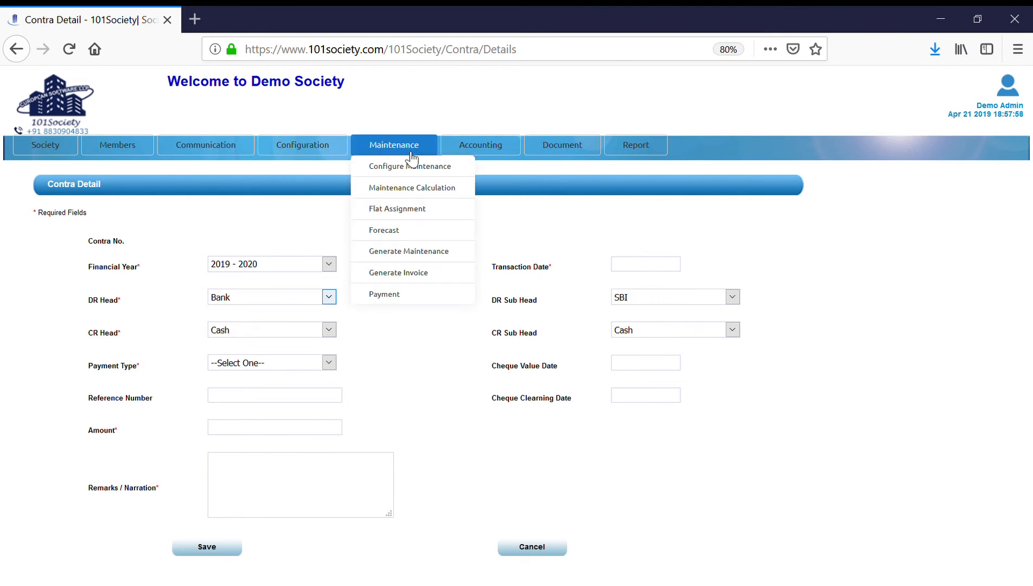
# Step: Display the SBI bank register for the 2019 - 2020 financial year and review its transactions
pyautogui.moveTo(496, 142)
pyautogui.moveTo(495, 328)
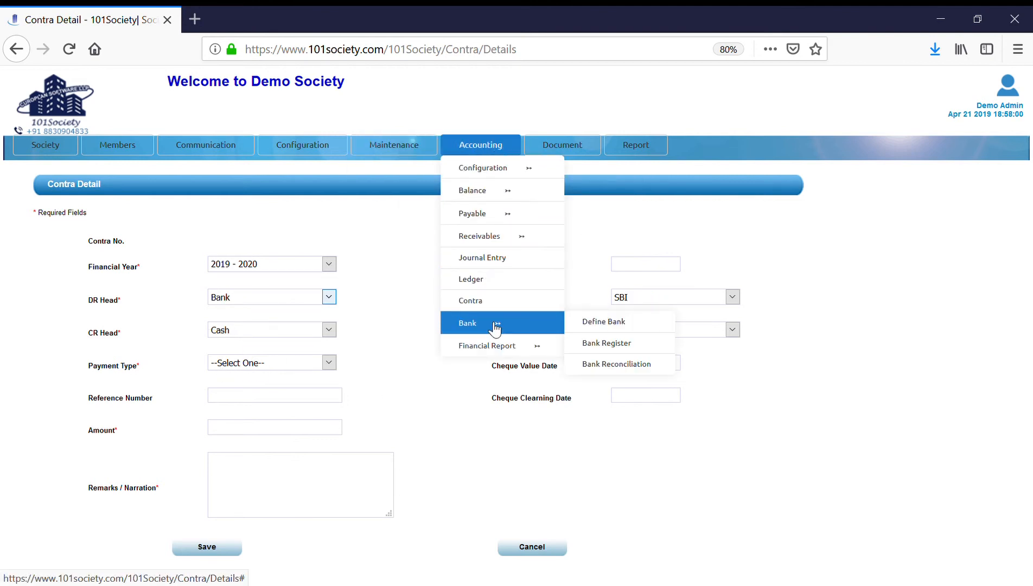
pyautogui.click(608, 349)
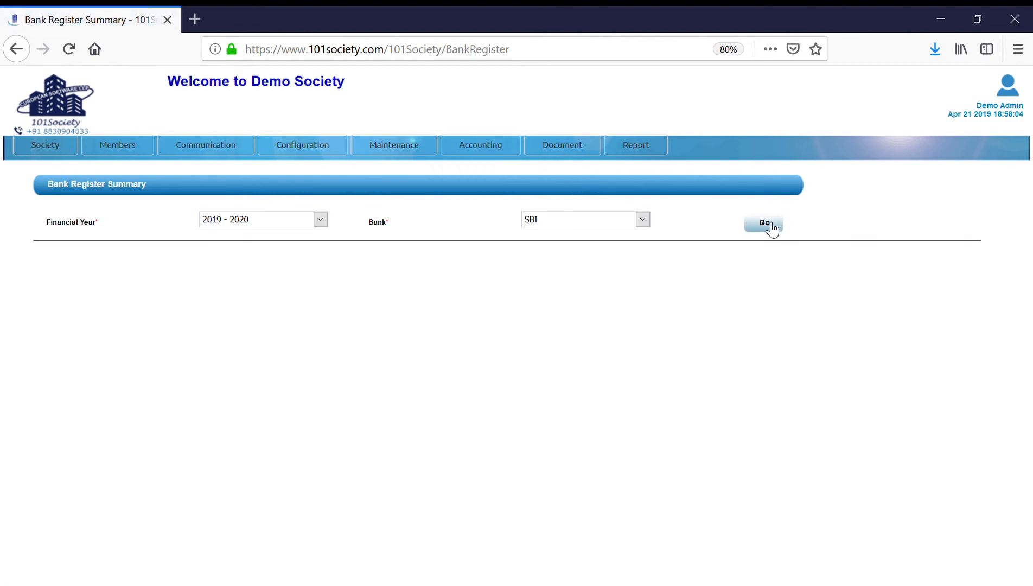
pyautogui.click(771, 229)
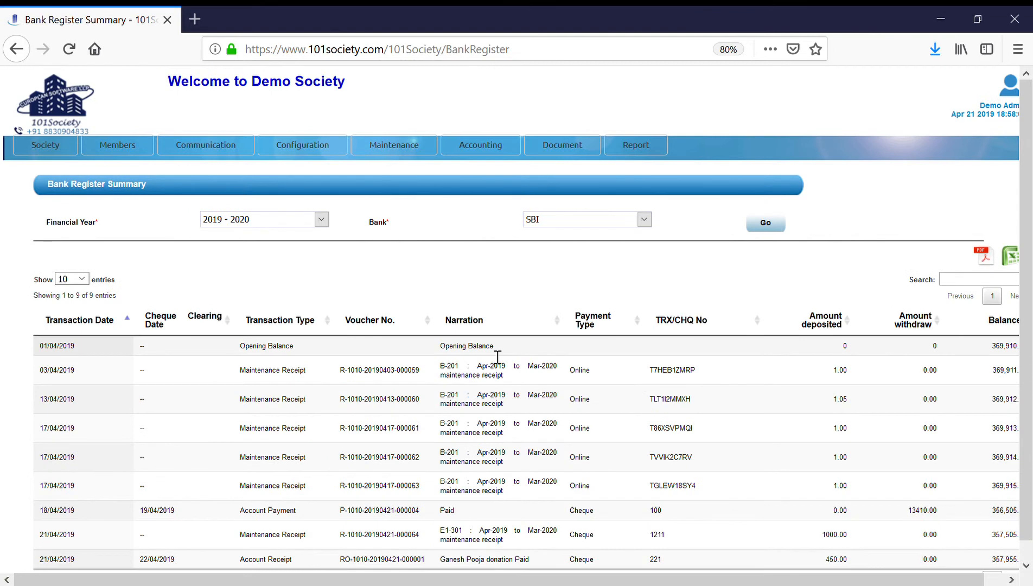
pyautogui.scroll(-1, 497, 357)
pyautogui.scroll(1, 497, 357)
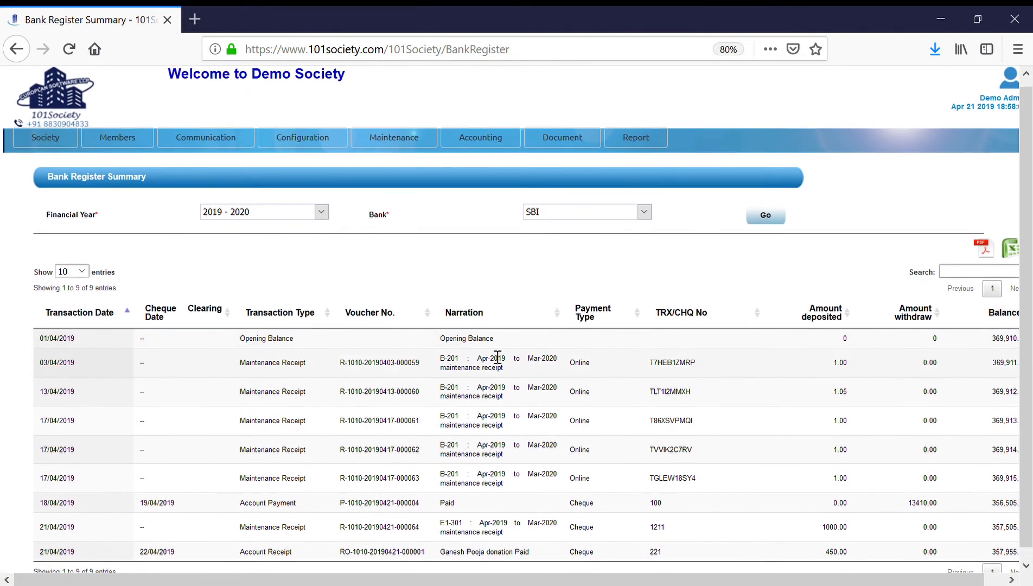
# Step: In SBI's 2019 - 2020 bank reconciliation for account payments, set the cheque payment's clearing date to 21/04/2019 and save
pyautogui.moveTo(504, 157)
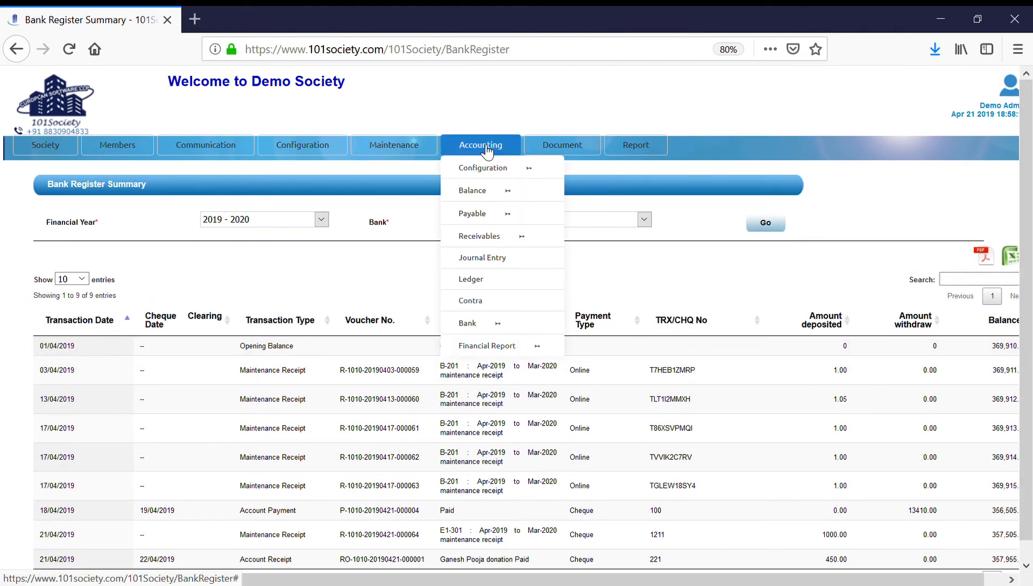
pyautogui.moveTo(491, 320)
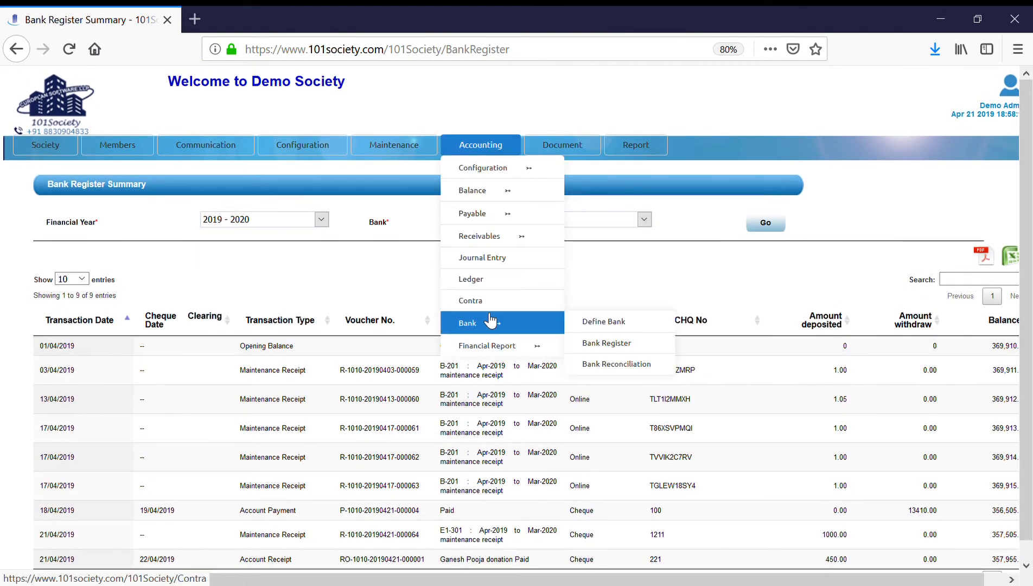
pyautogui.click(613, 366)
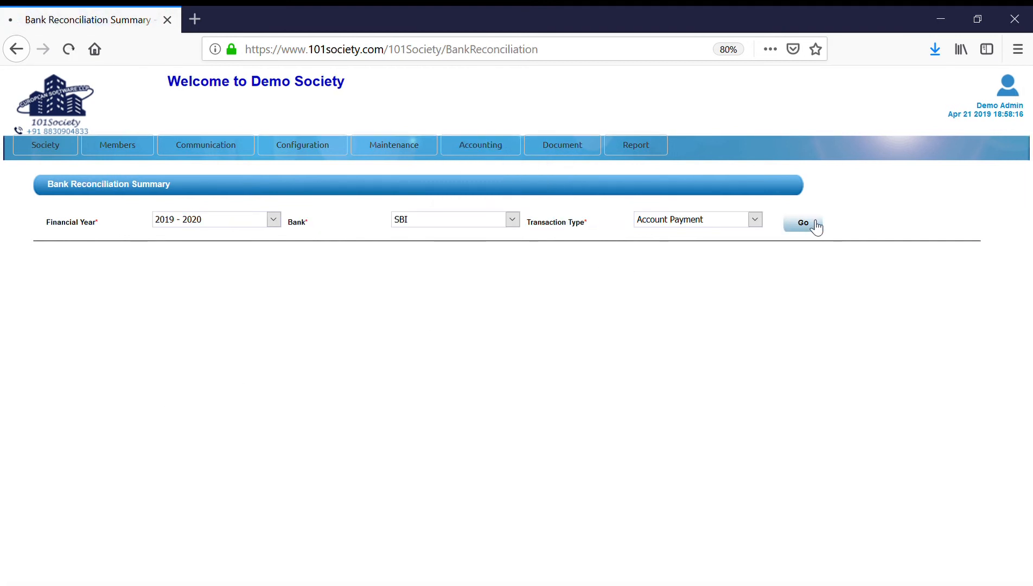
pyautogui.click(816, 227)
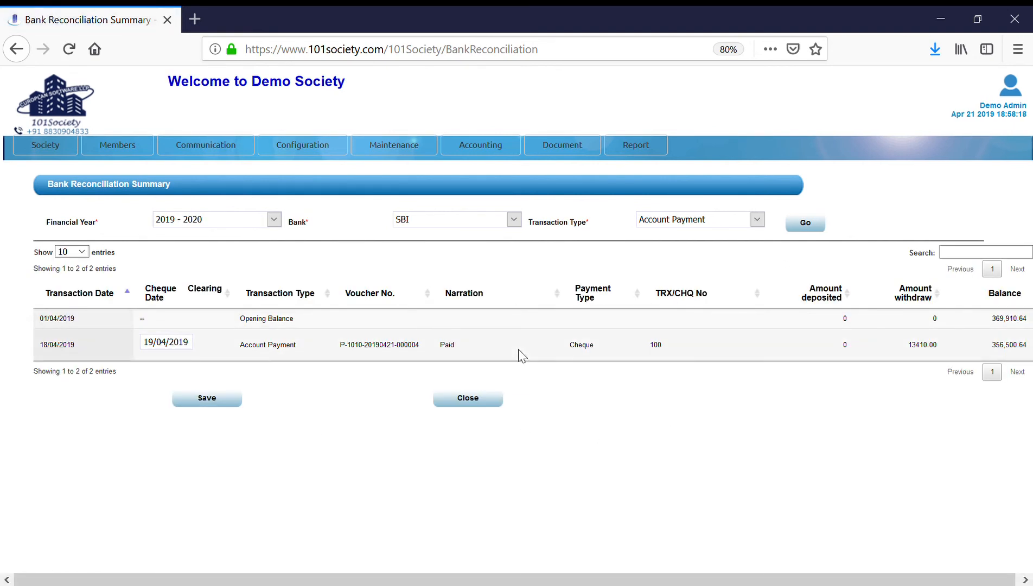
pyautogui.click(184, 347)
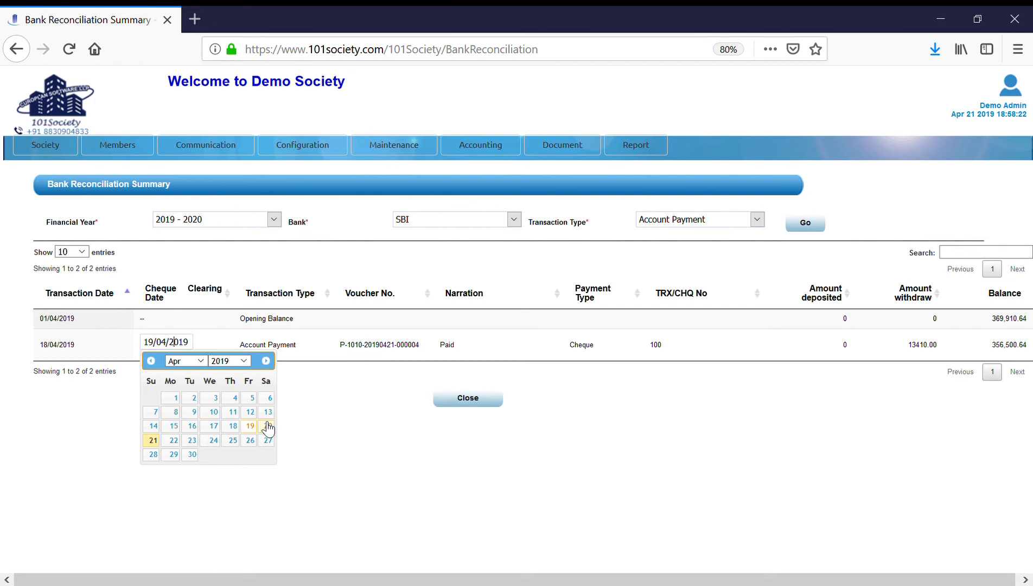
pyautogui.click(161, 443)
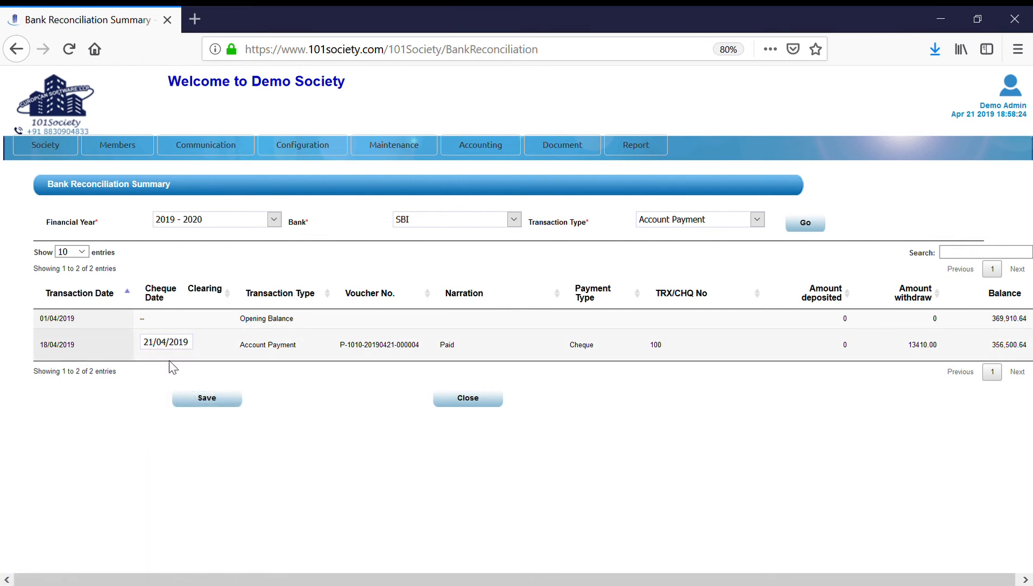
pyautogui.click(214, 404)
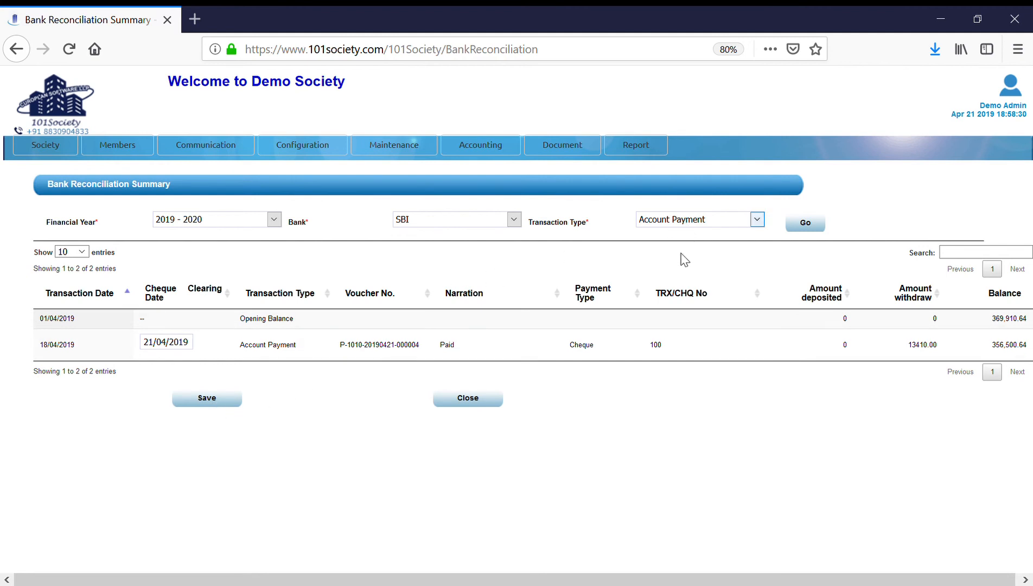
# Step: List SBI's maintenance receipts for reconciliation and view the clearing date calendar of the 03/04/2019 receipt
pyautogui.click(683, 295)
pyautogui.click(805, 223)
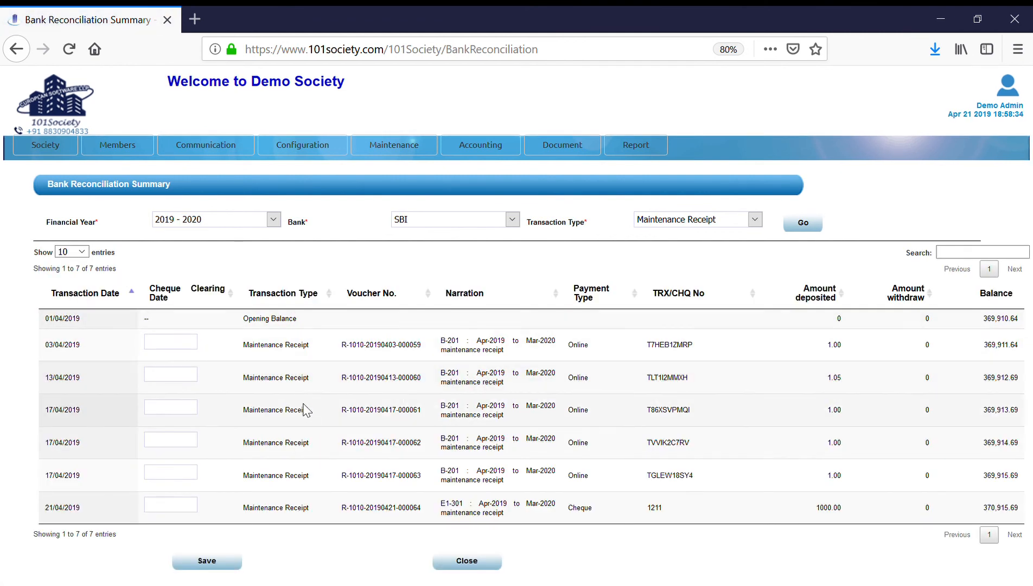
pyautogui.click(161, 347)
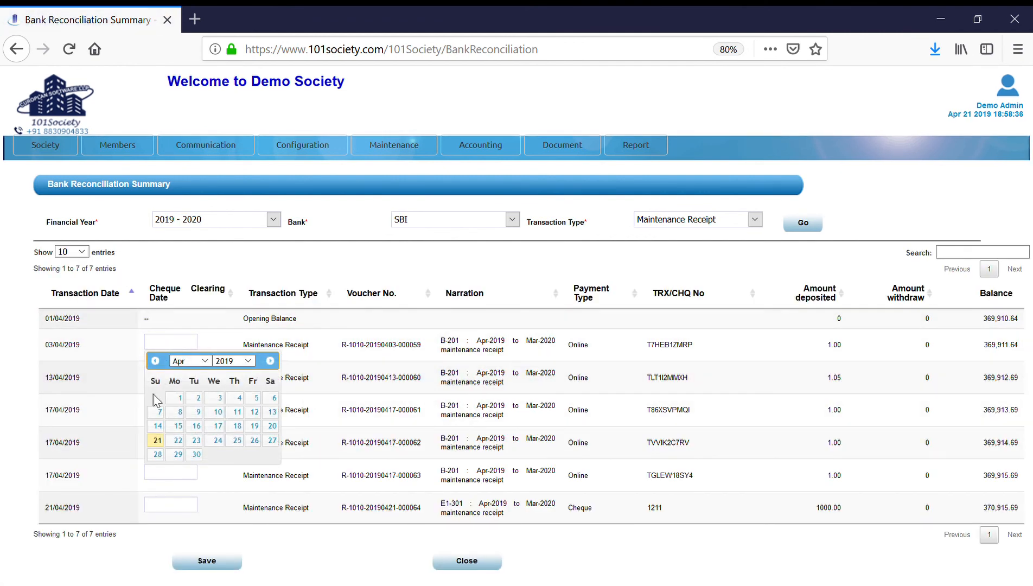
pyautogui.click(137, 349)
pyautogui.click(480, 144)
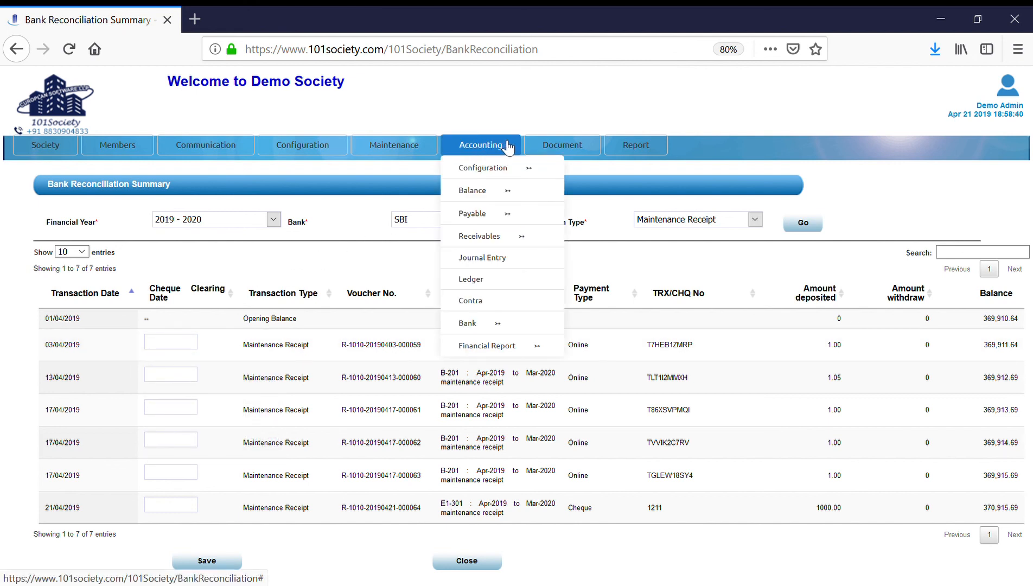
pyautogui.moveTo(490, 236)
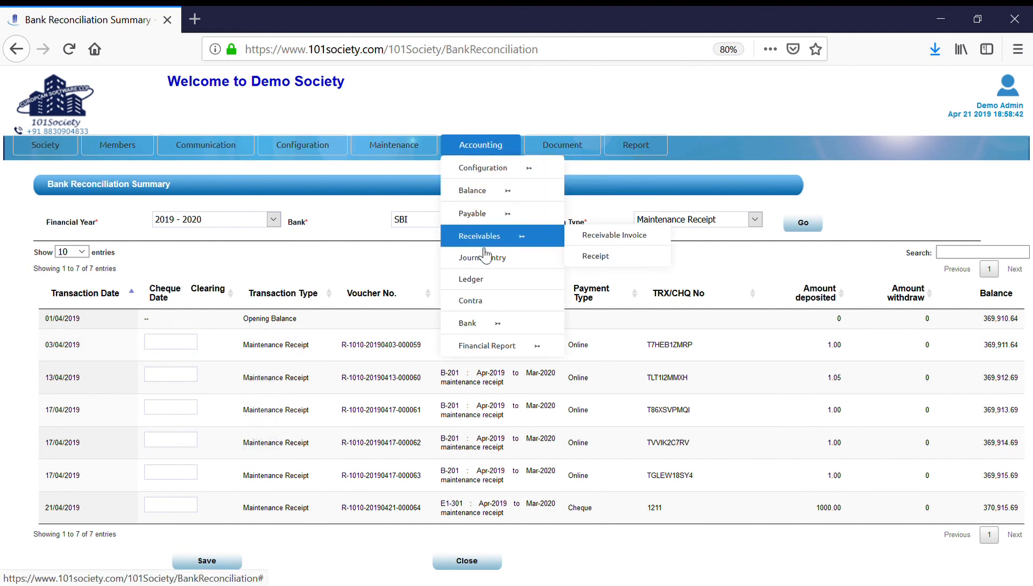